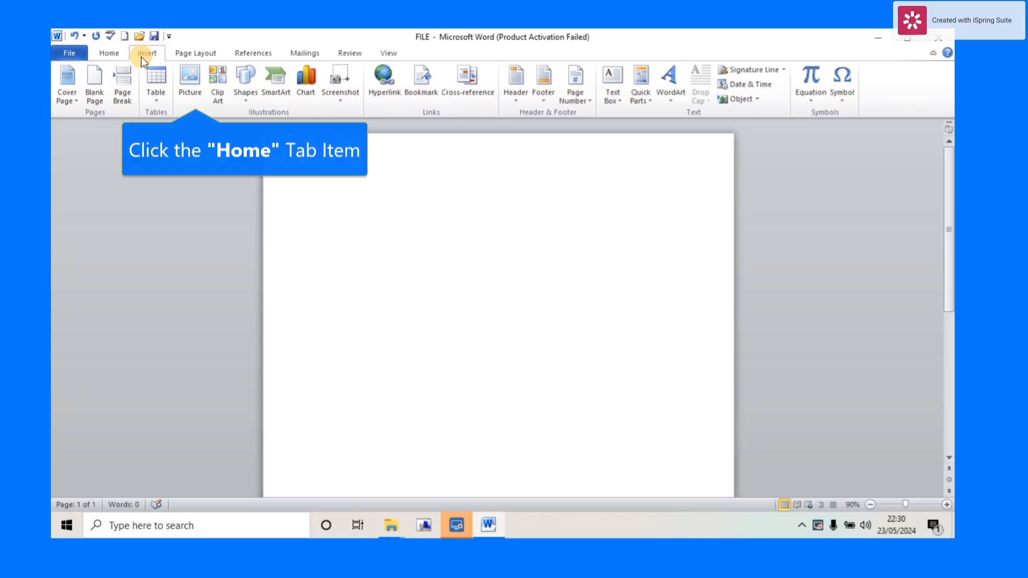
Step: Set the font of the blank document to Cambria Math
left_click(107, 53)
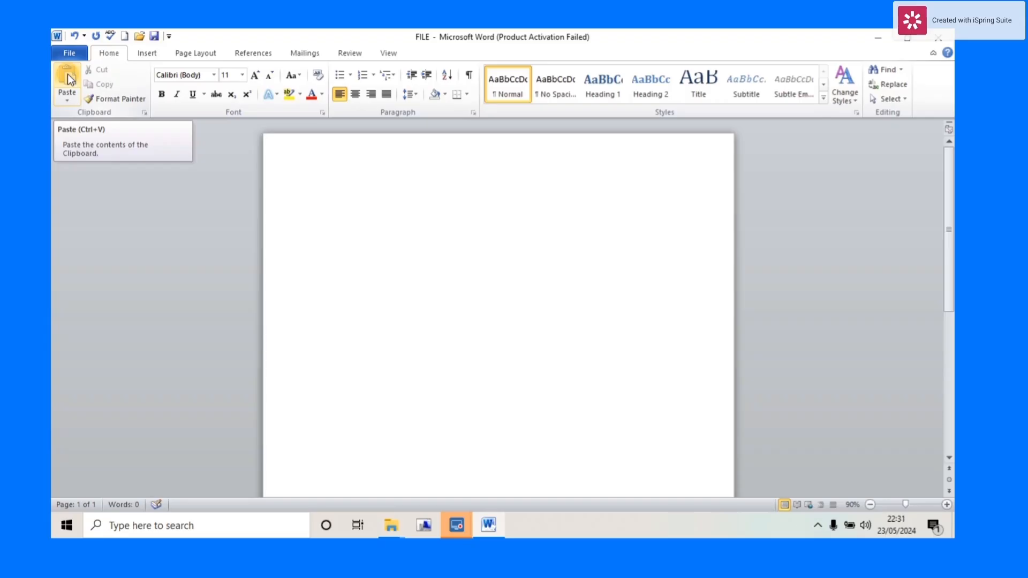
left_click(130, 99)
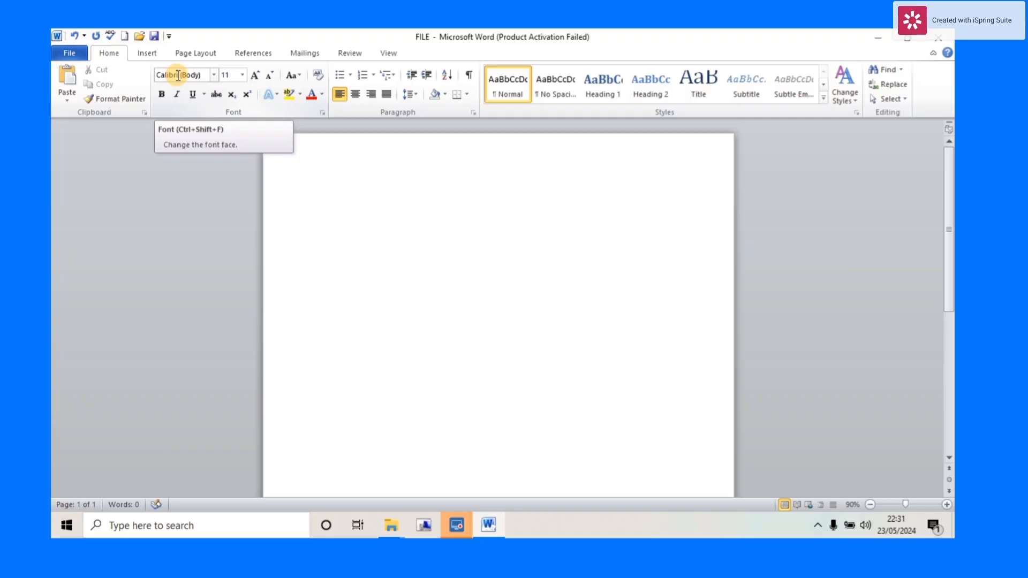
left_click(215, 75)
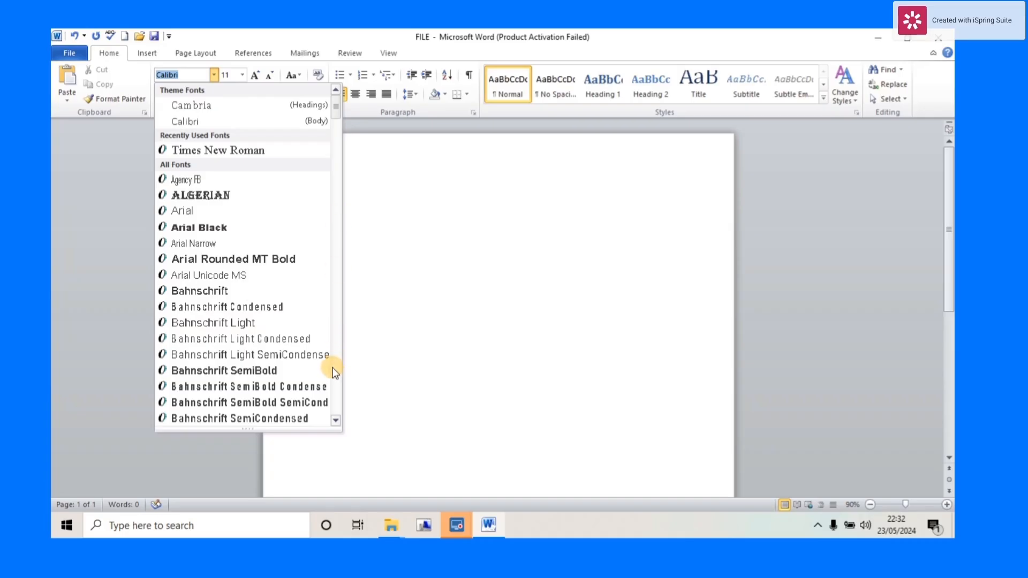
double_click(336, 420)
left_click_drag(336, 420, 336, 420)
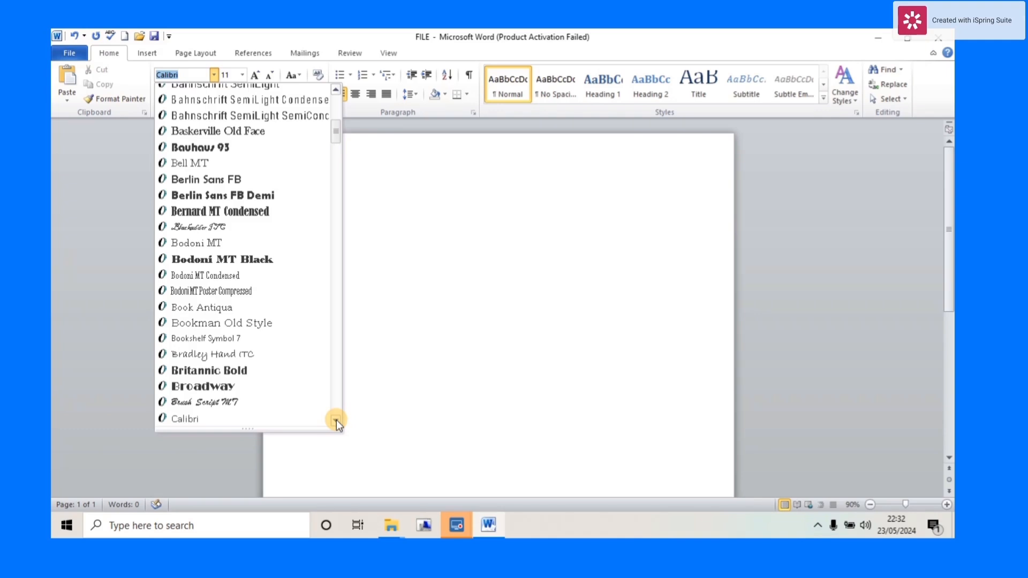
double_click(336, 420)
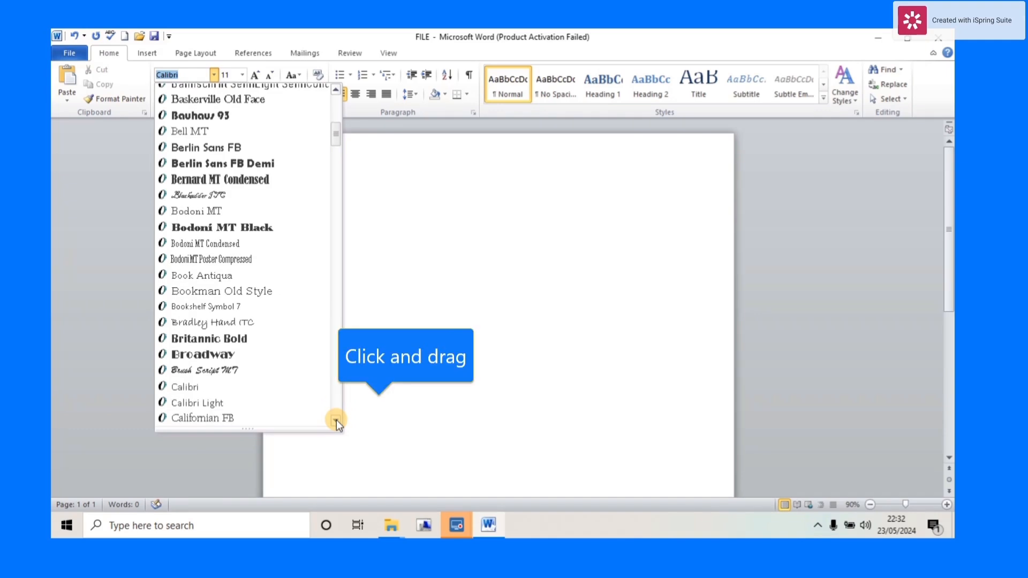
left_click_drag(336, 419, 337, 420)
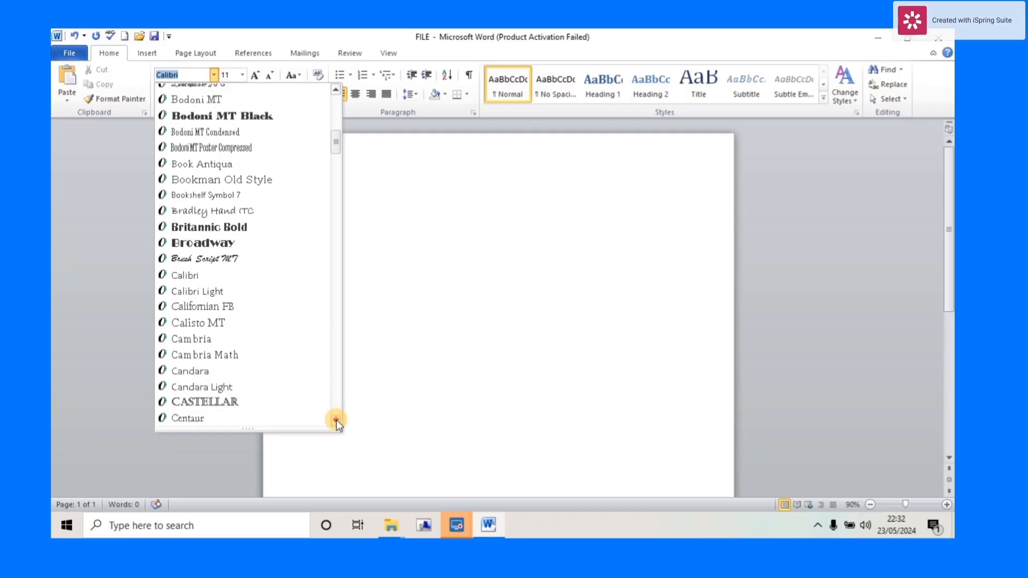
left_click(204, 356)
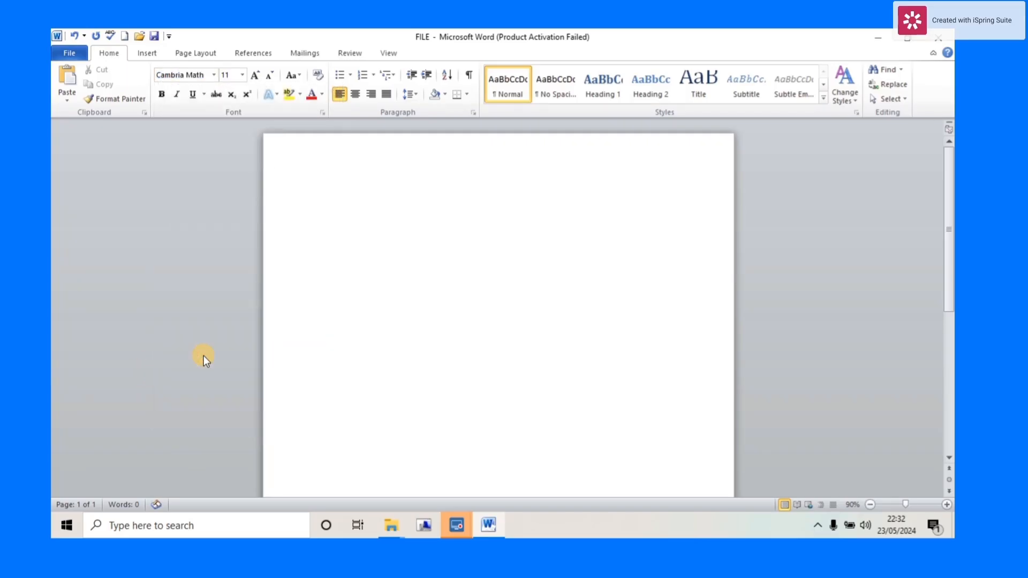
Step: Set the font to Times New Roman and enter HELLO on the first line of the document
left_click(200, 78)
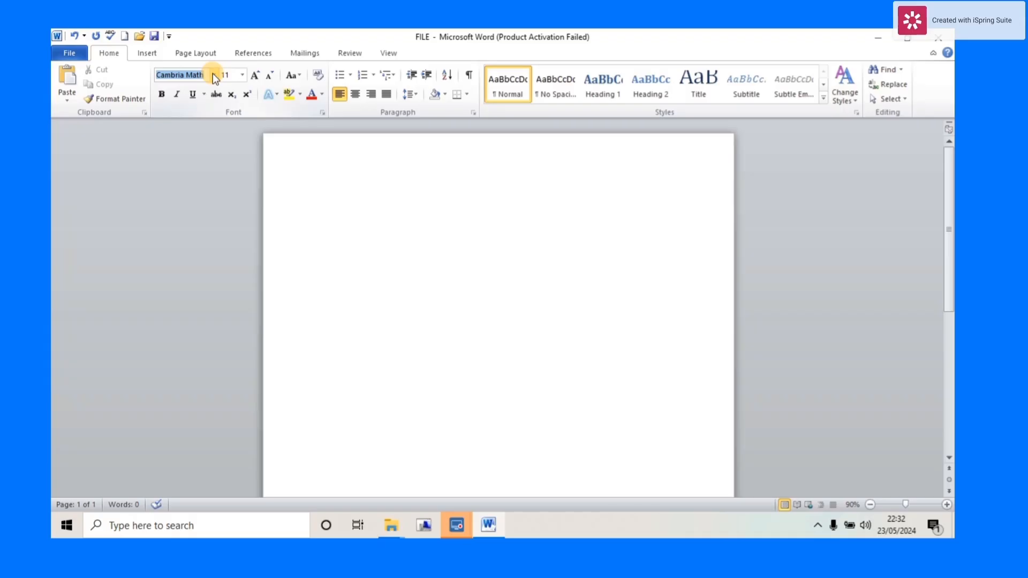
left_click(213, 76)
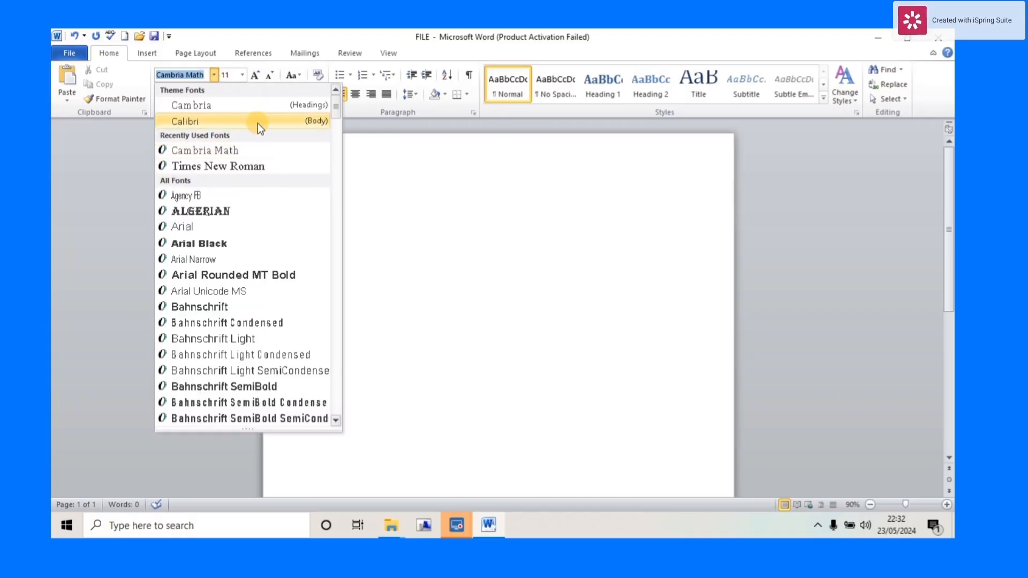
left_click(272, 161)
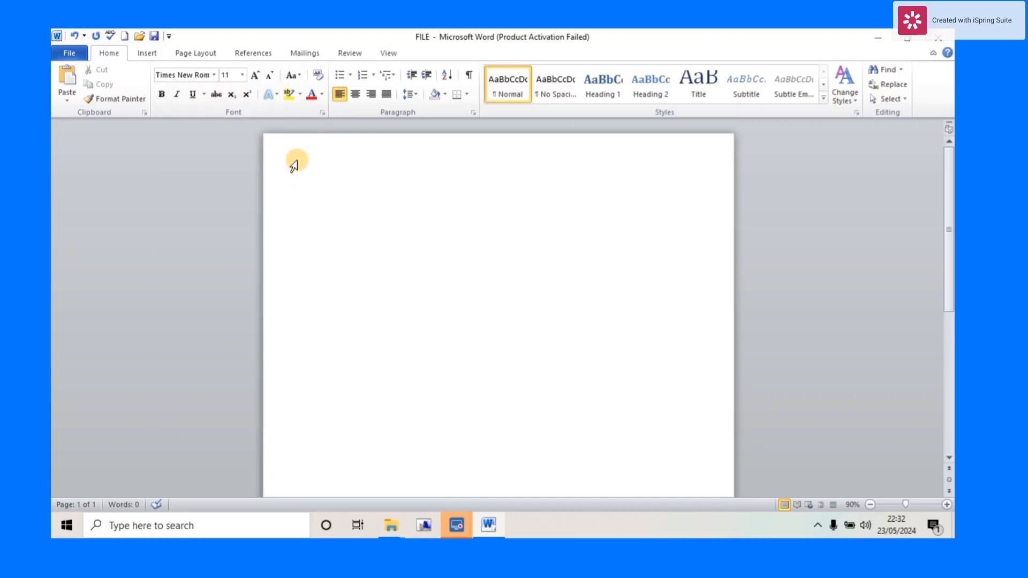
left_click(323, 193)
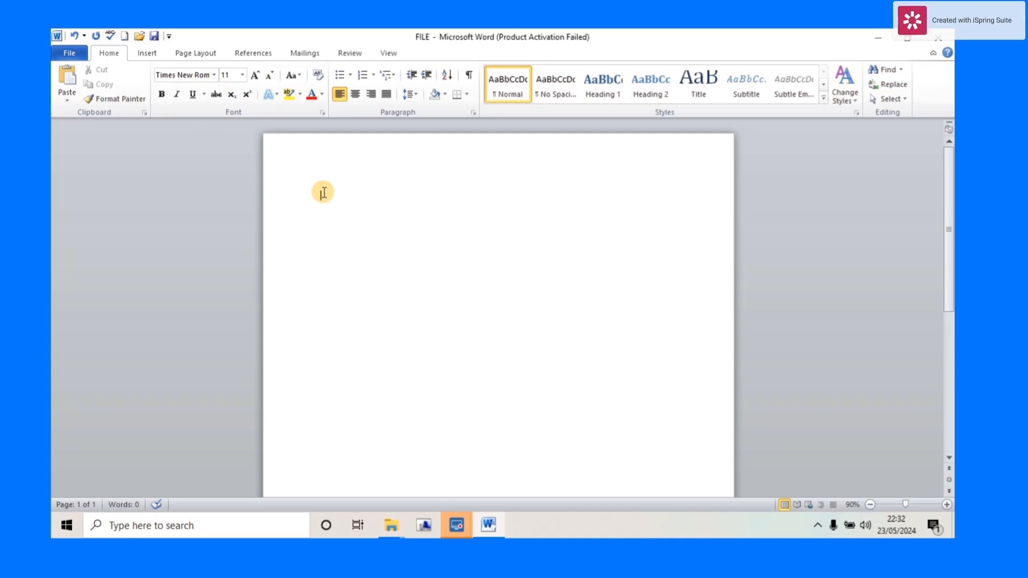
type("HELLO")
Step: Try Cambria Math on the text following HELLO by entering HE, and remove those two letters
left_click(215, 75)
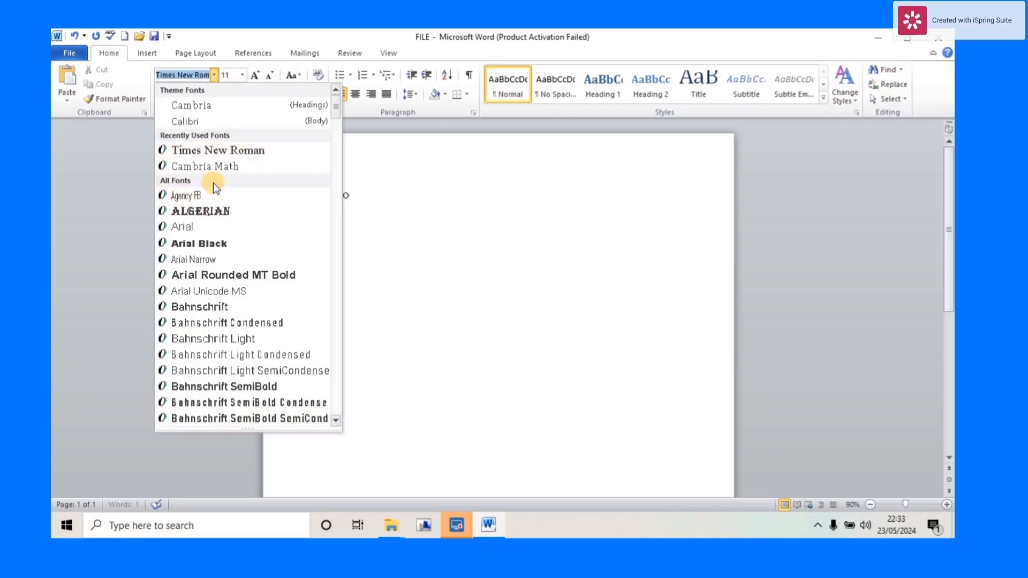
left_click(217, 166)
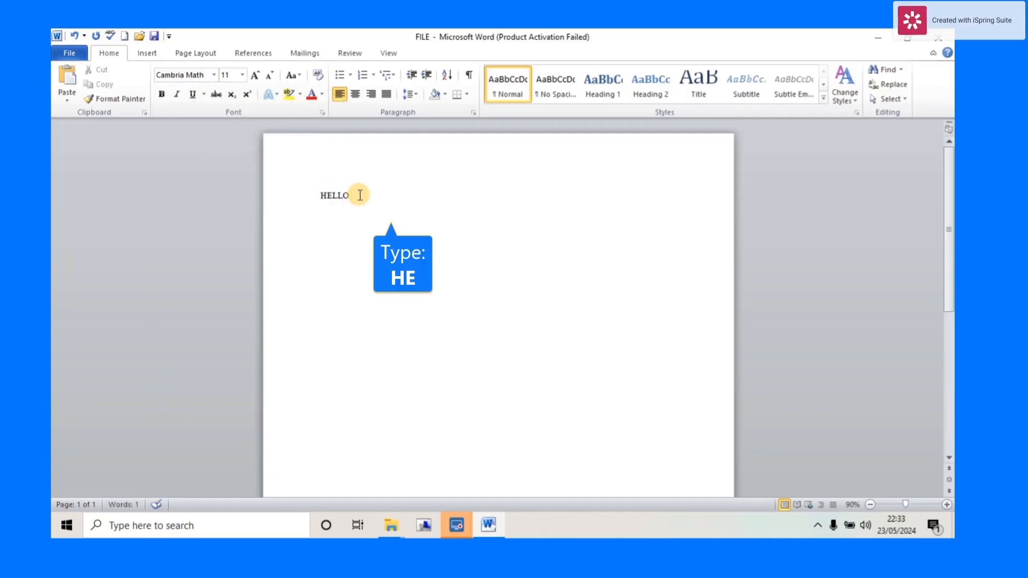
type("HE")
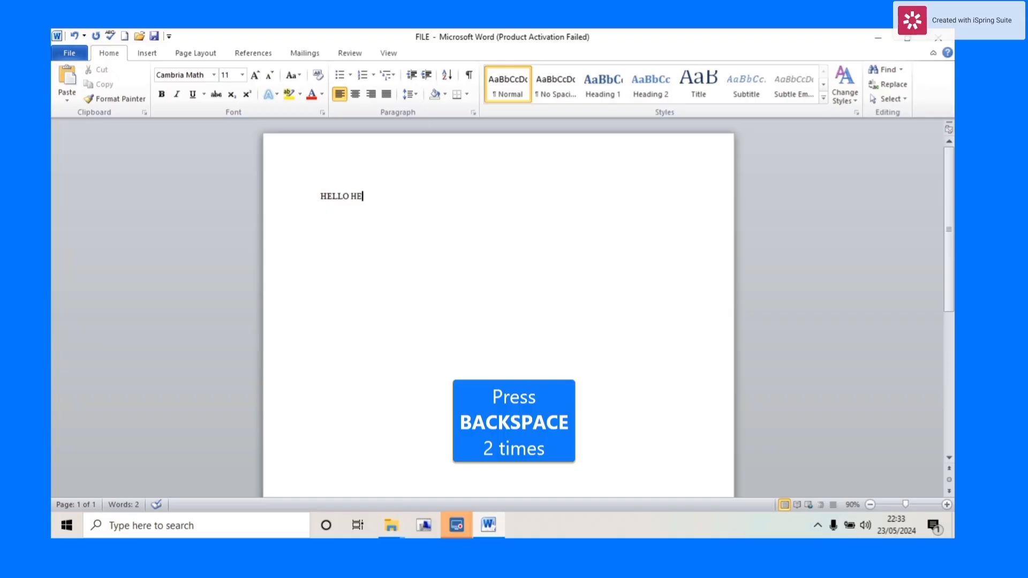
key("BackSpace")
key("BackSpace")
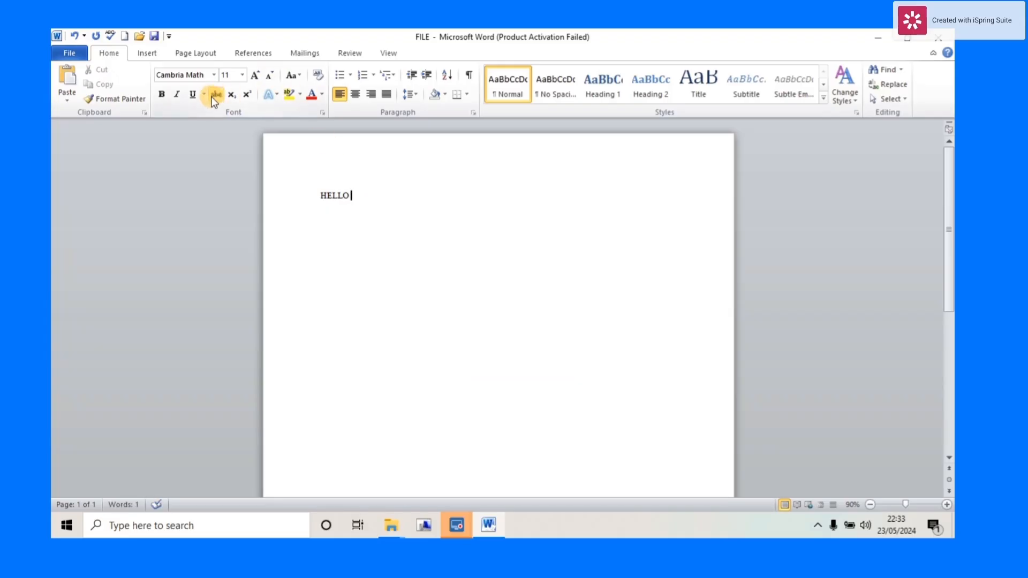
Step: Set the font to Arial and add a second HELLO after the first one
left_click(213, 74)
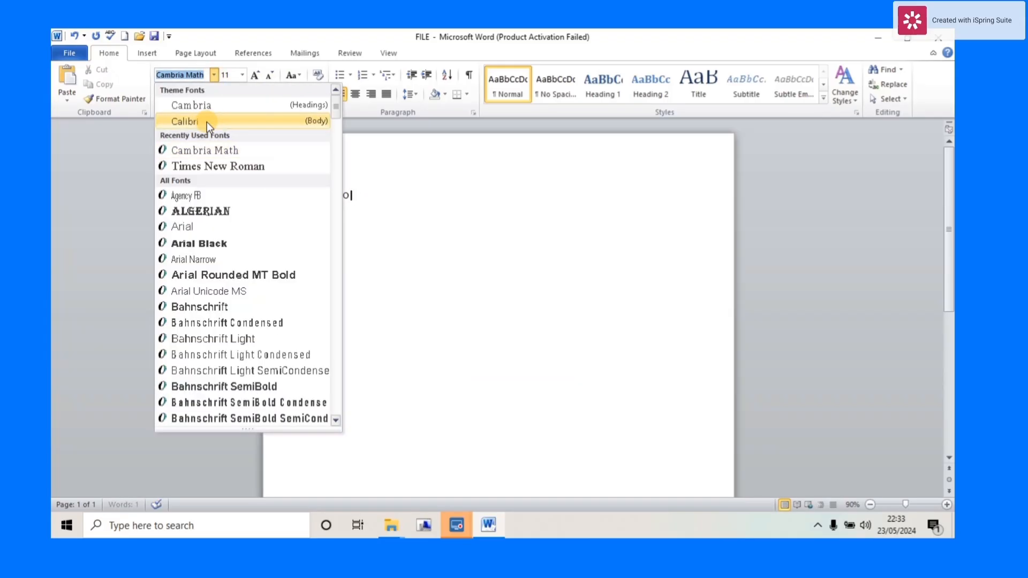
left_click(195, 226)
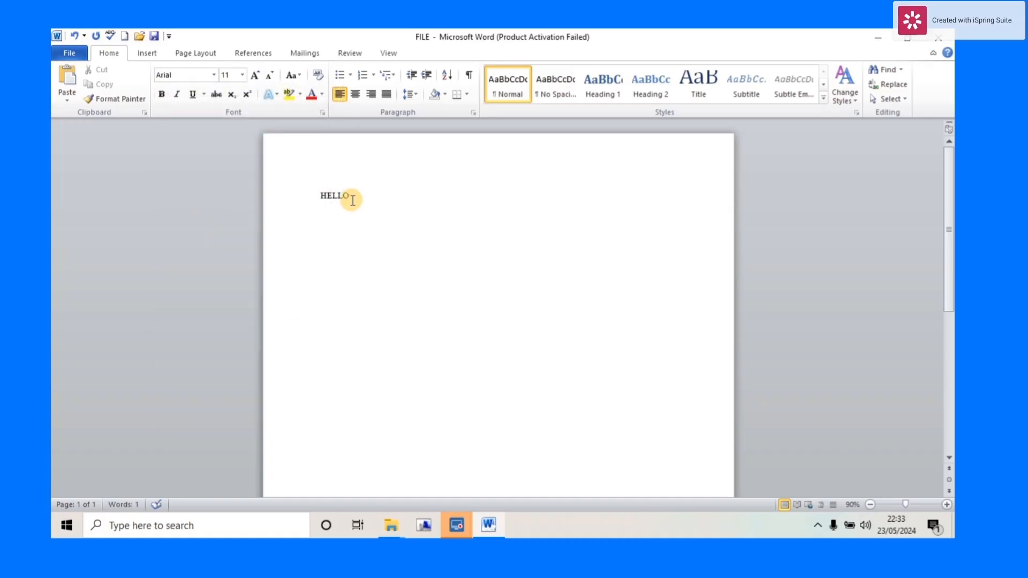
type("HELLO")
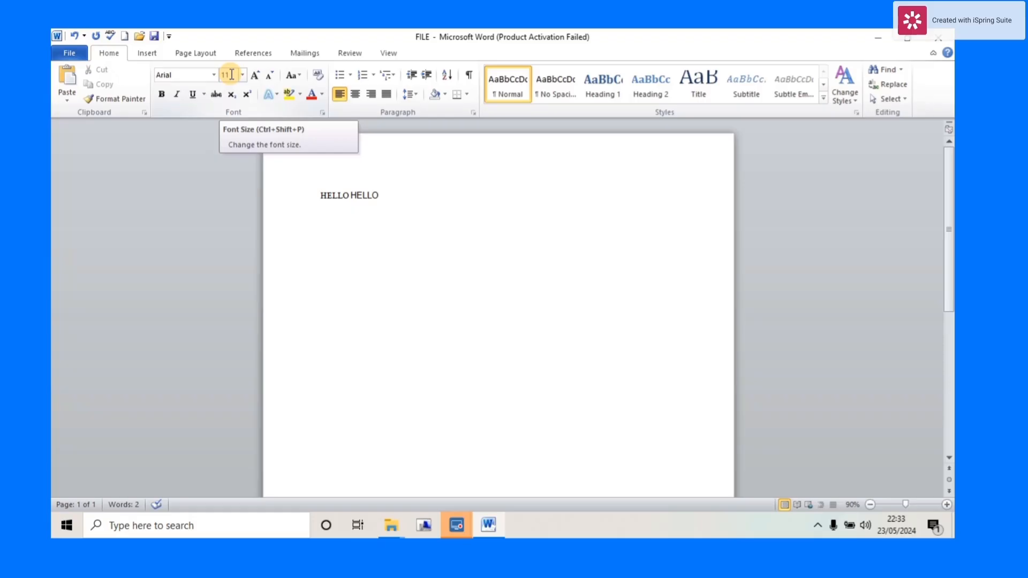
Step: Enter Times New Roman by name as the font for new text after the second HELLO
left_click(189, 77)
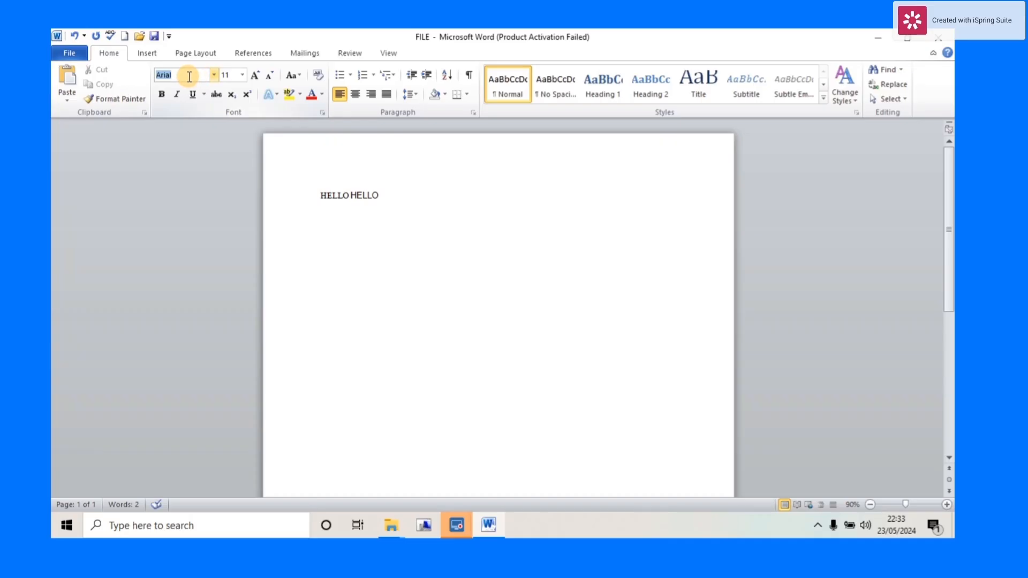
key("BackSpace")
type("Times New Rom")
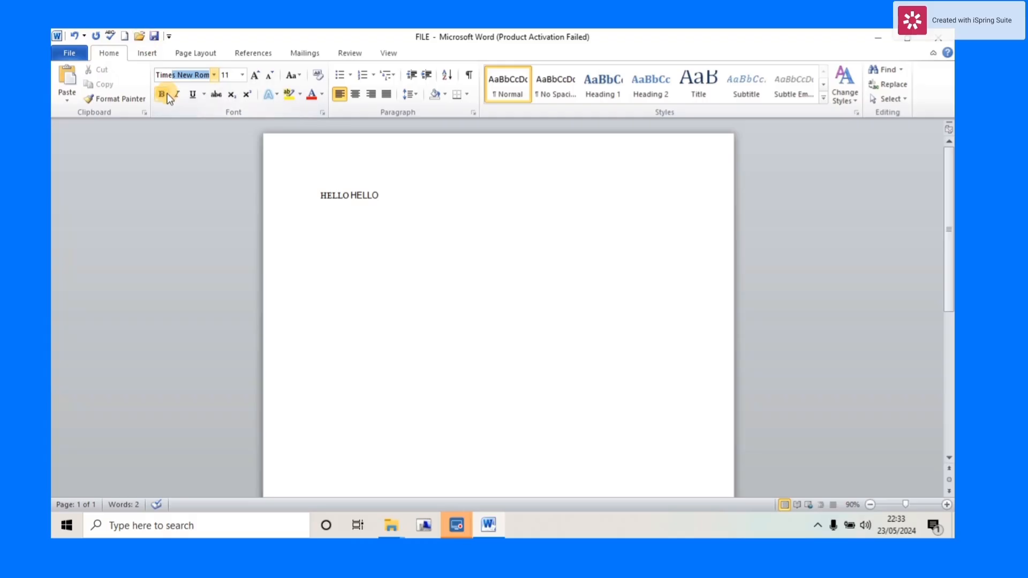
left_click(216, 75)
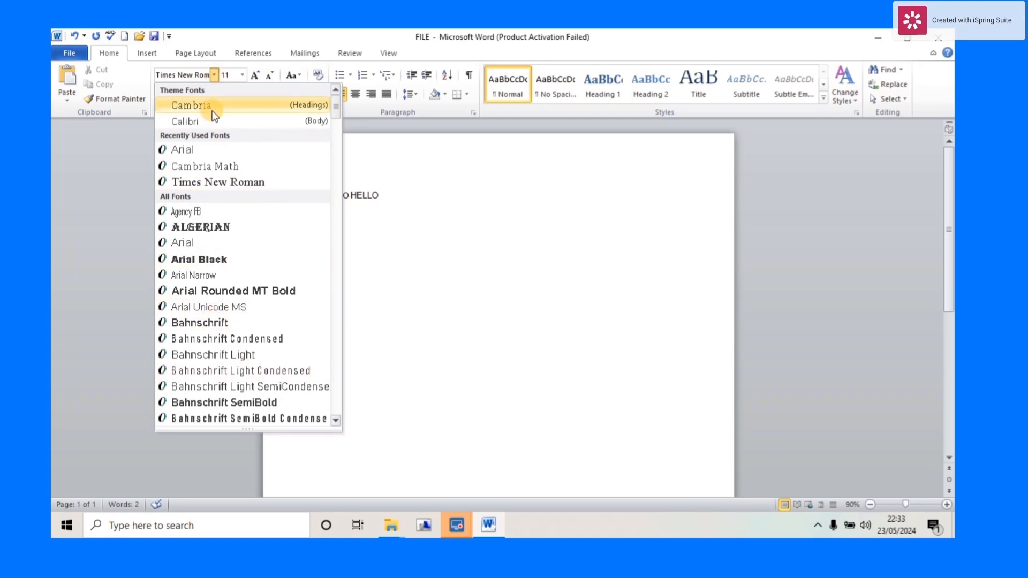
left_click(214, 76)
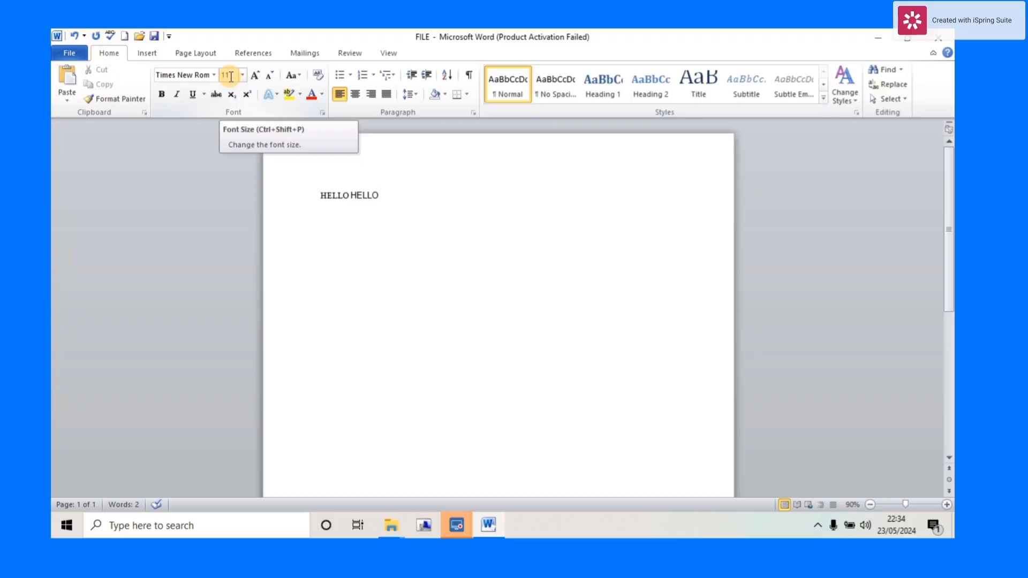
left_click(380, 195)
left_click_drag(380, 195, 314, 194)
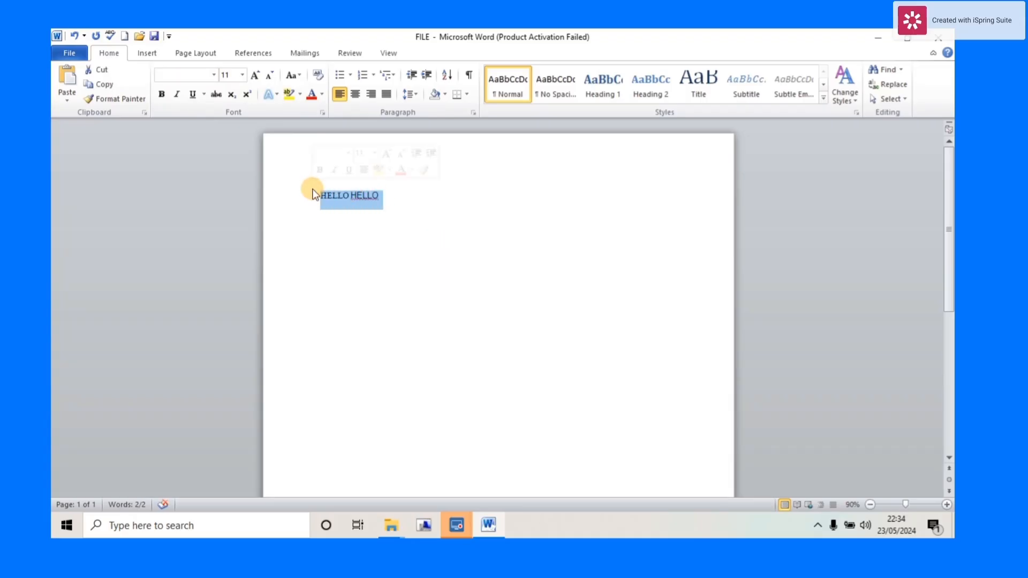
left_click(401, 194)
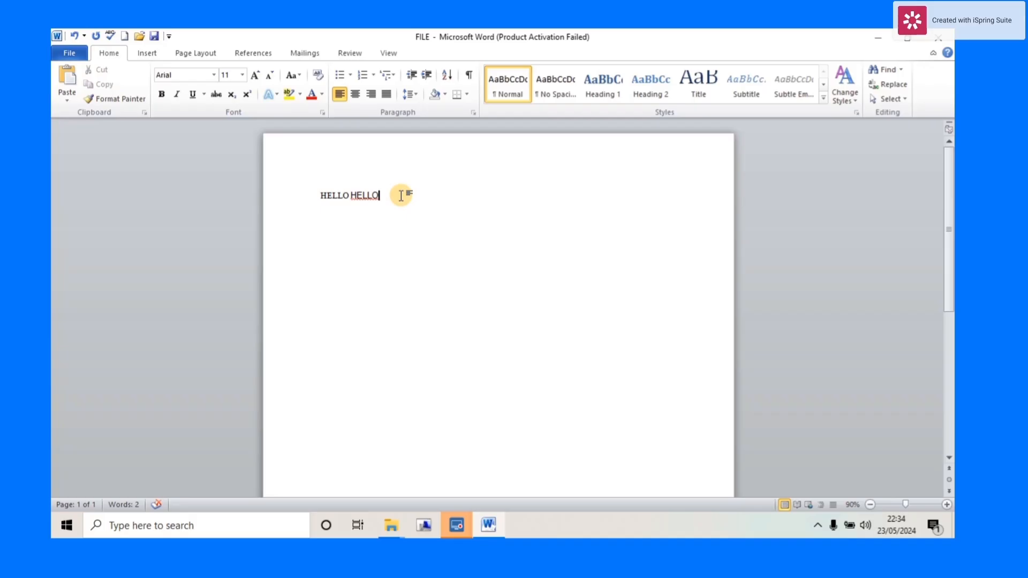
Step: Set the font size to 36 and add a third HELLO at the end of the line
left_click(243, 75)
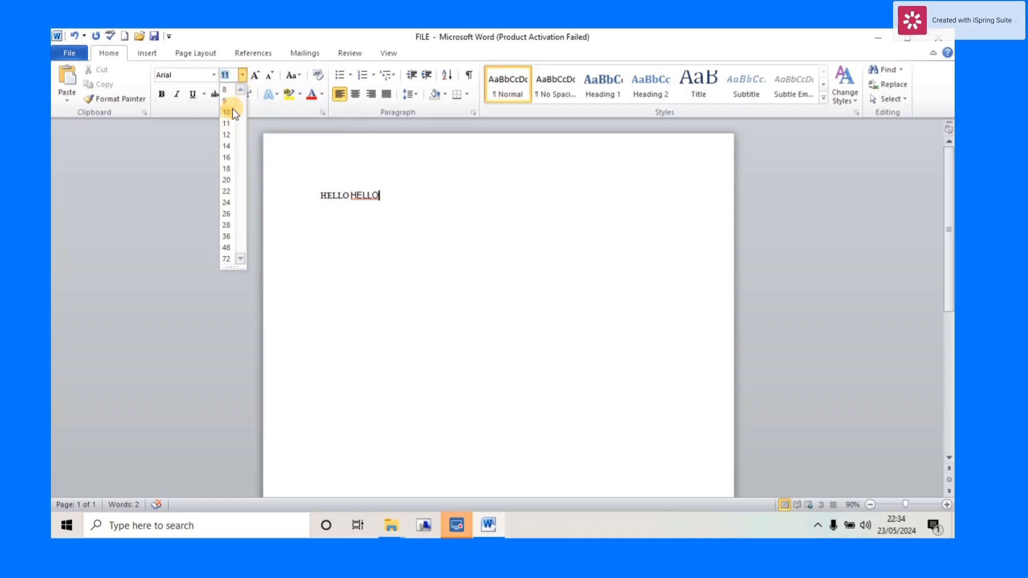
left_click(239, 258)
left_click(227, 236)
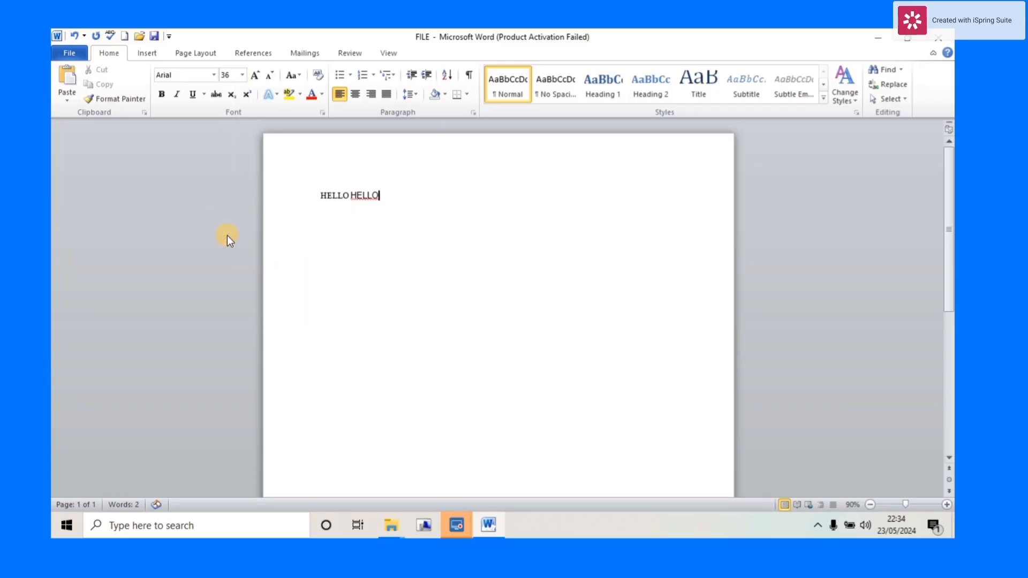
left_click(388, 198)
type("HEL")
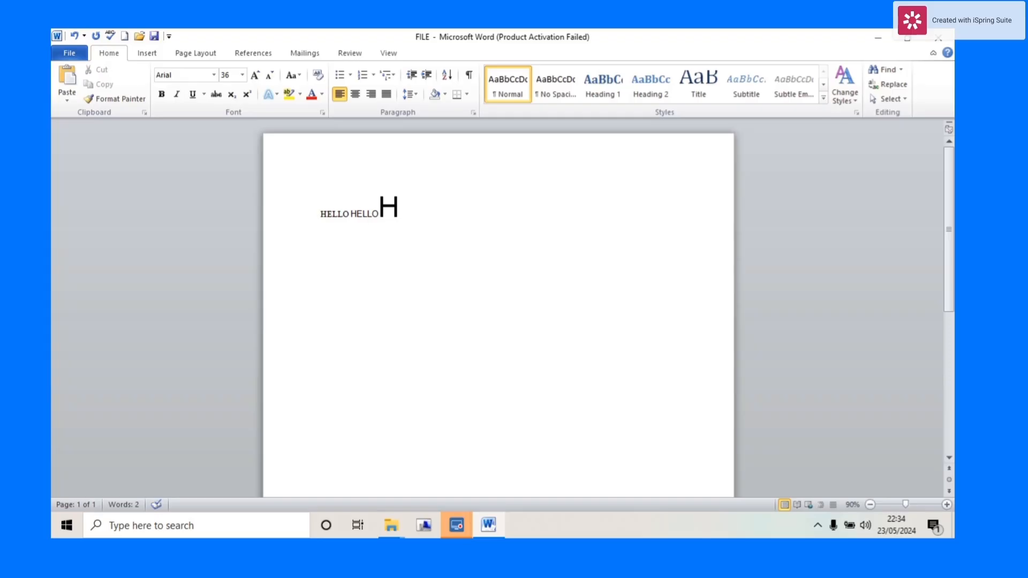
type("LO")
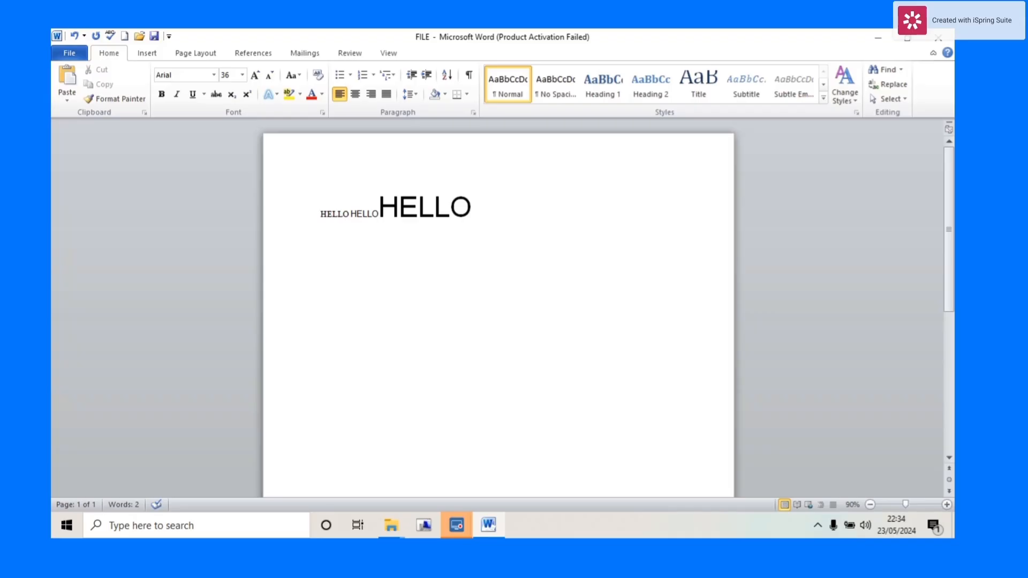
Step: Try font size 23 for another HELLO at the end of the line, and delete that word
left_click(227, 75)
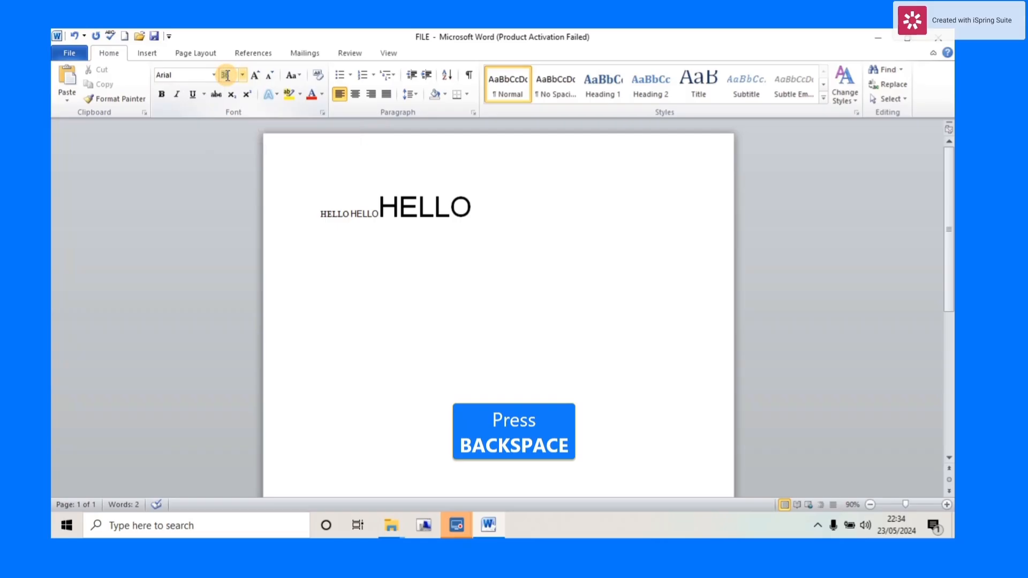
key("BackSpace")
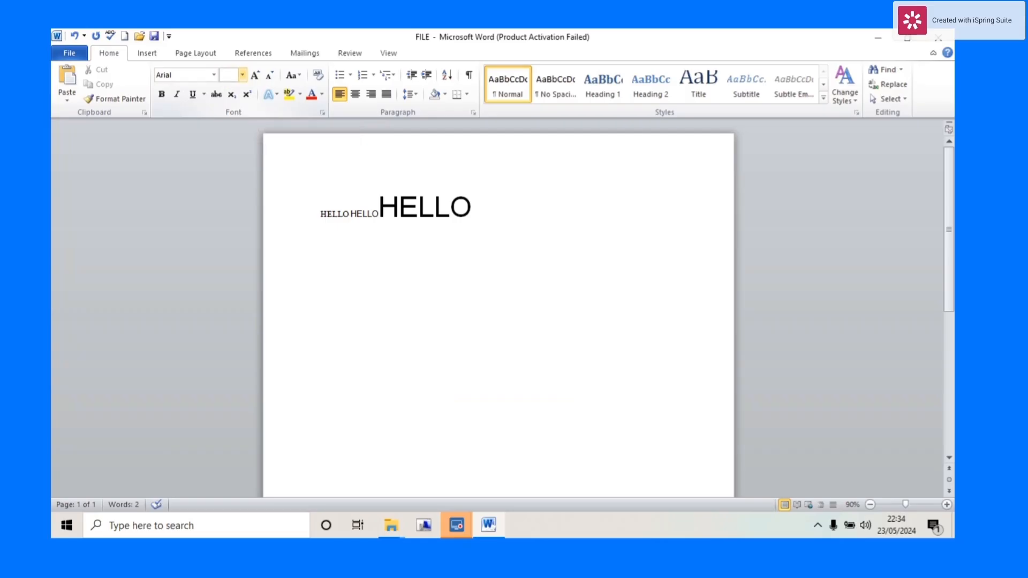
type("23")
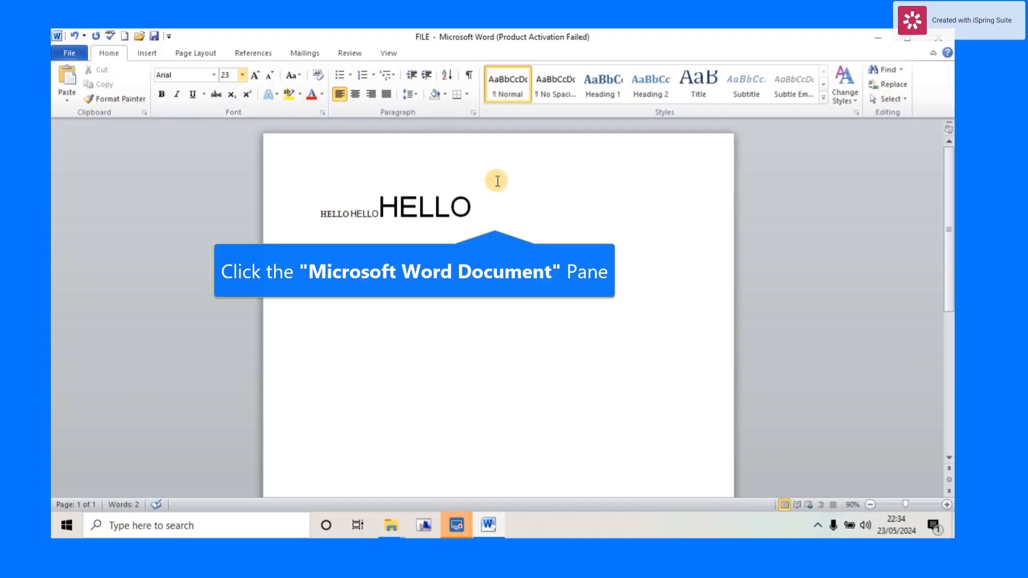
left_click(480, 201)
type("HELL")
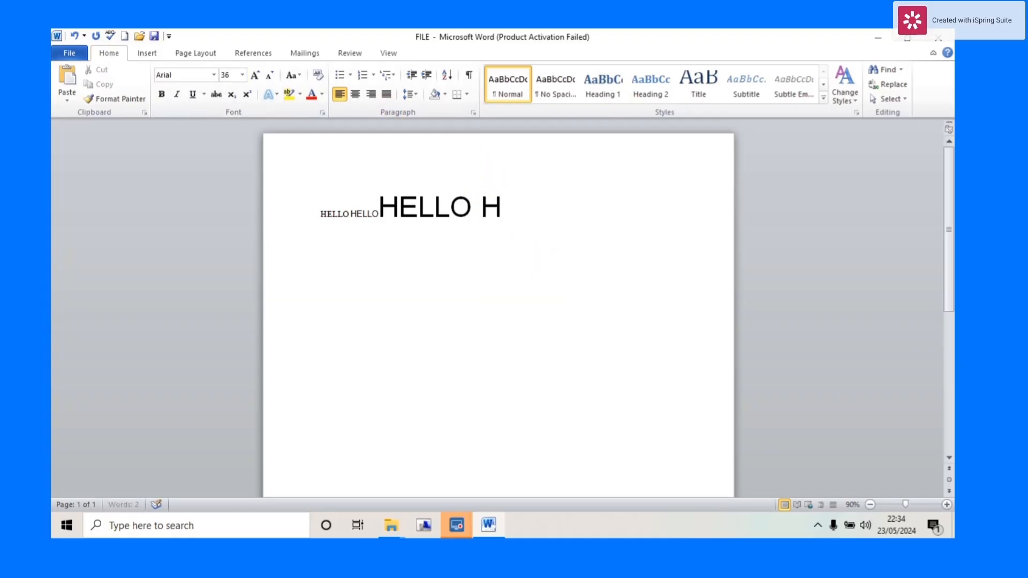
type("O")
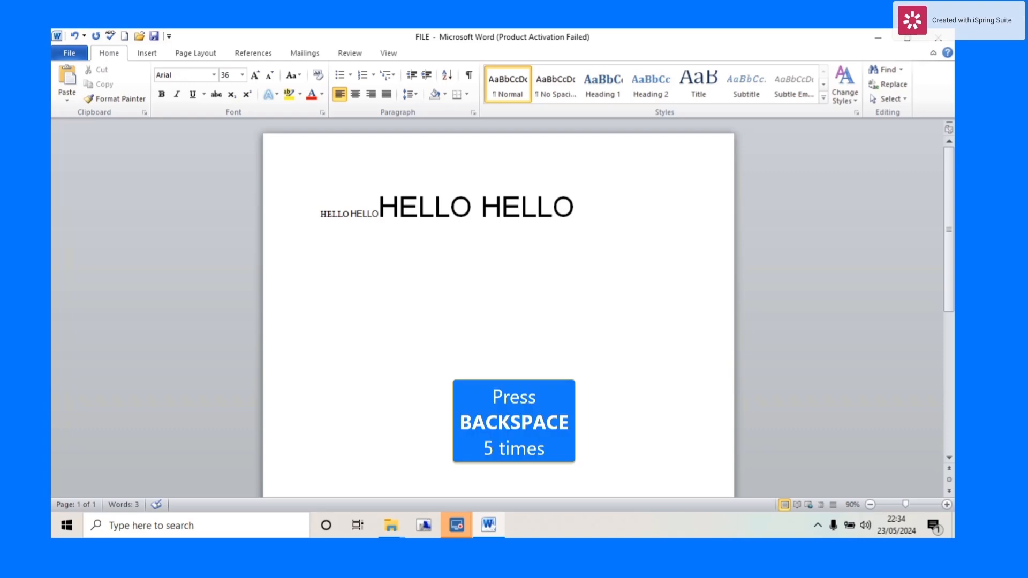
key("BackSpace")
key("BackSpace")
key("BackSpace")
key("BackSpace")
key("BackSpace")
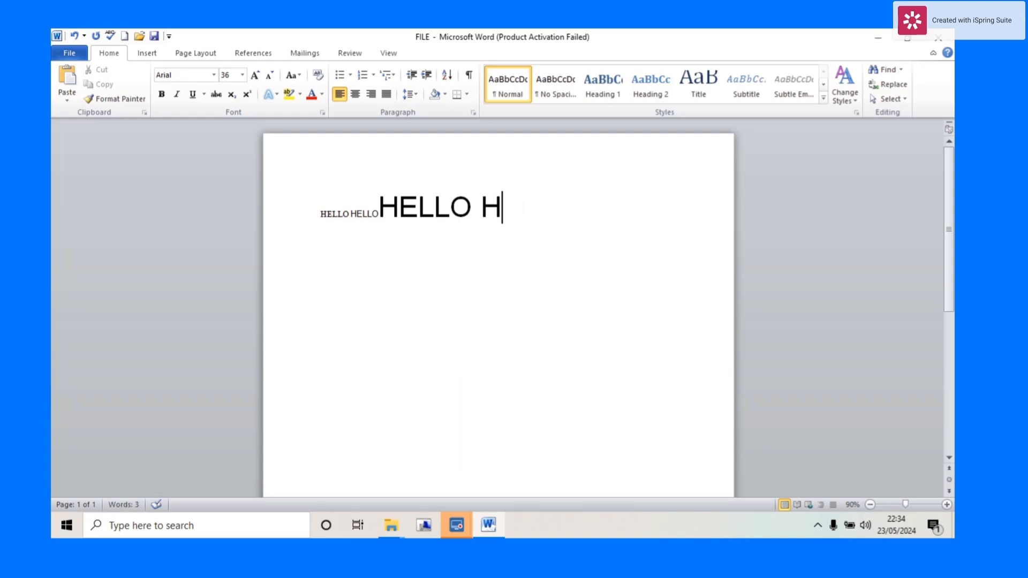
Step: Set the font size to 23 for new text after the third HELLO
left_click(232, 74)
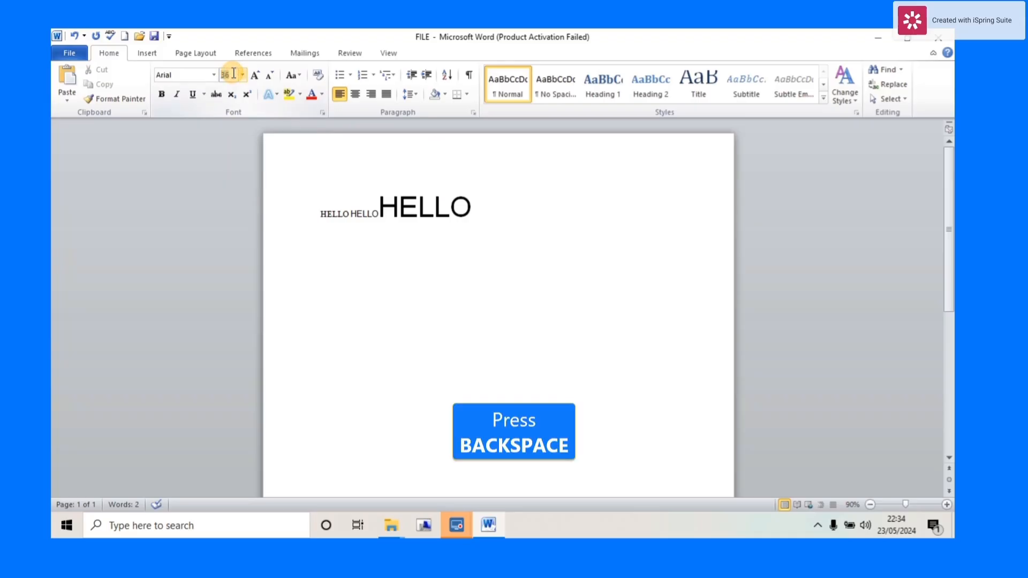
key("BackSpace")
type("23")
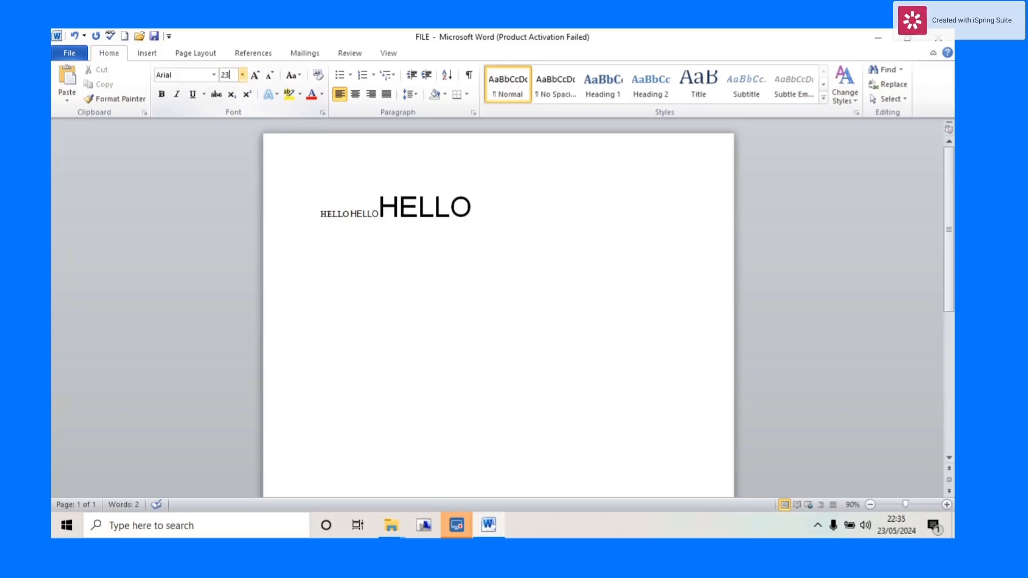
left_click(485, 177)
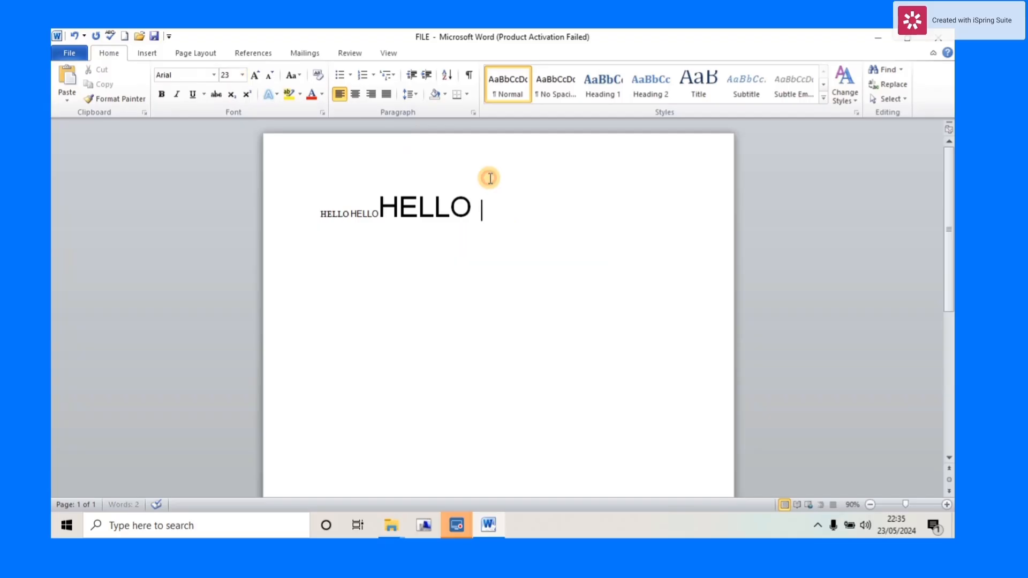
left_click(235, 75)
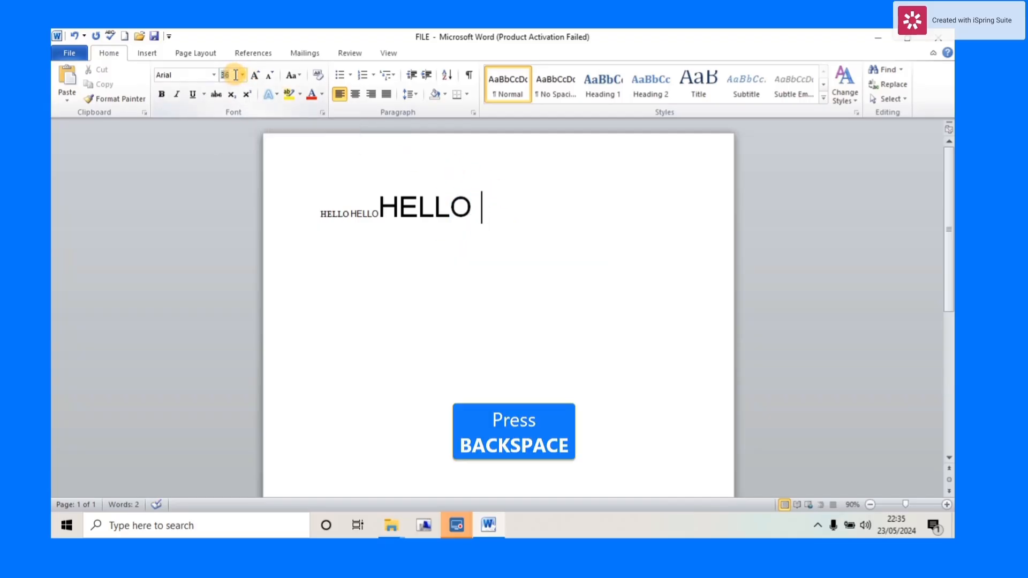
key("BackSpace")
type("23")
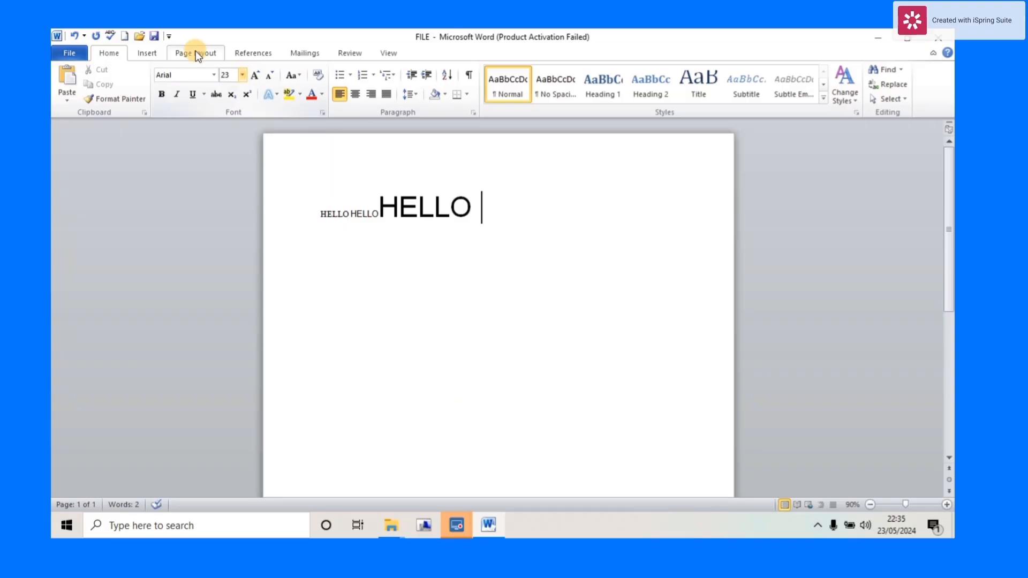
left_click(242, 77)
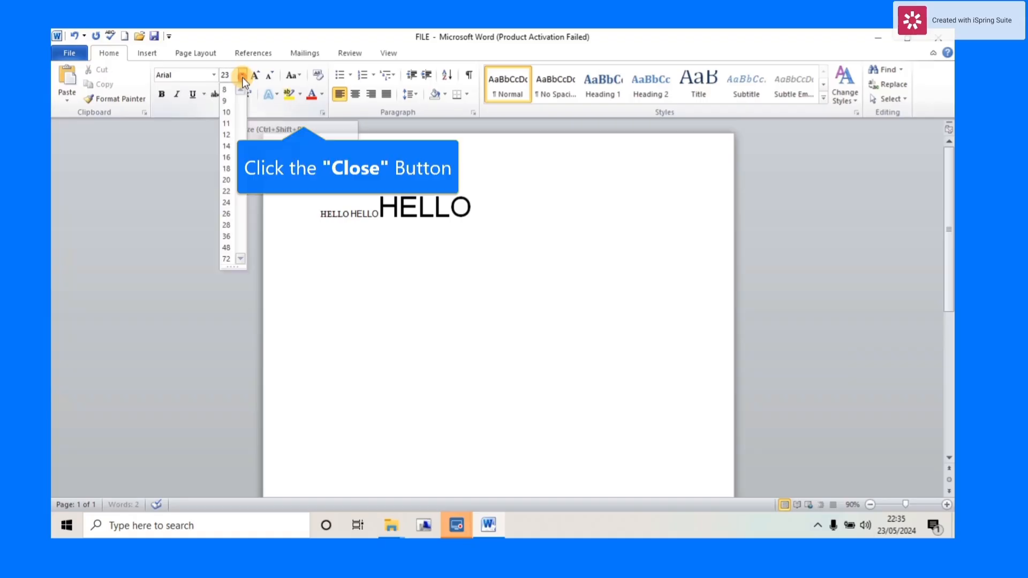
left_click(242, 77)
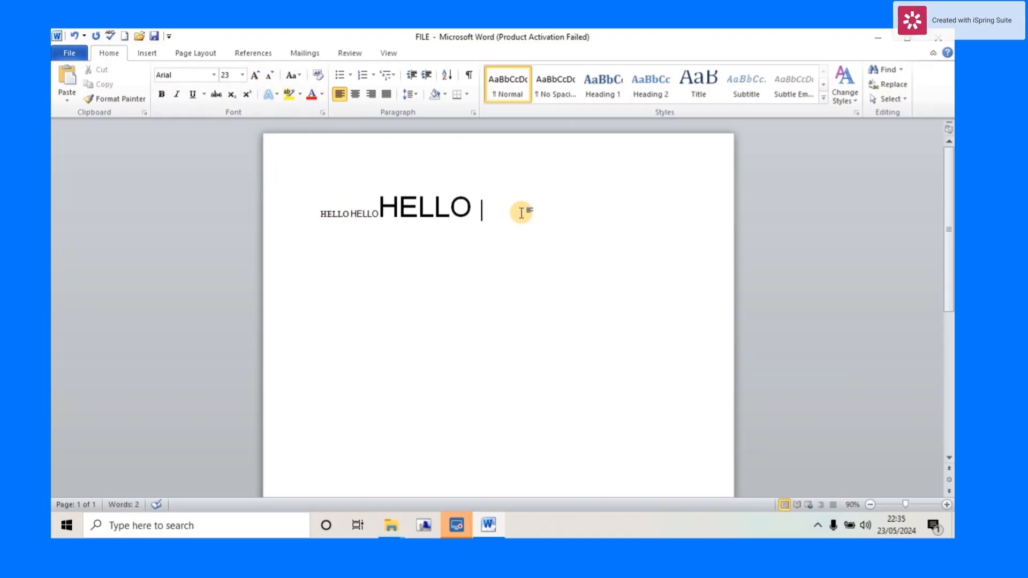
Step: Add a fourth HELLO at the end of the line, removing the stray 23 entered there
type("23")
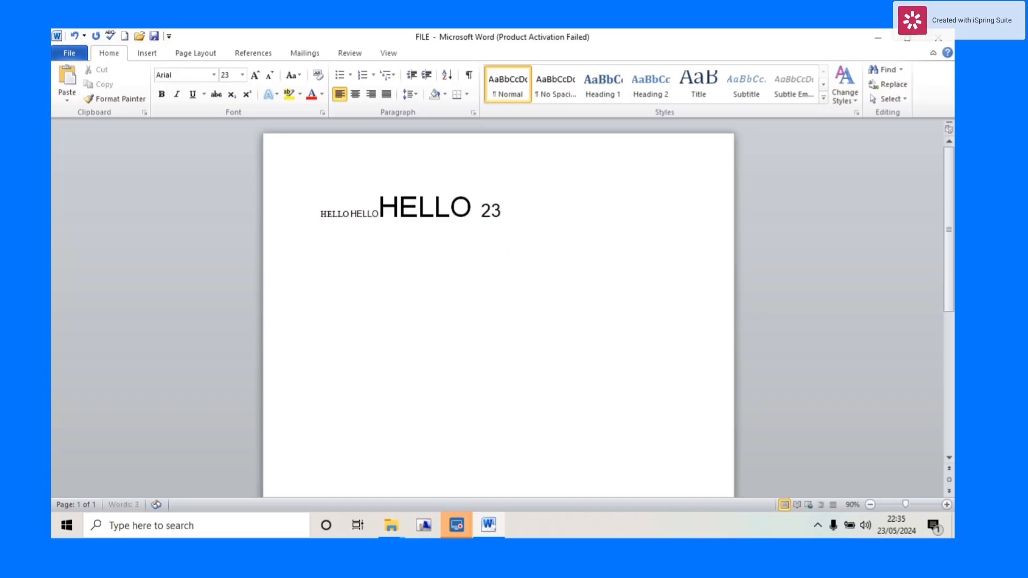
key("BackSpace")
key("BackSpace")
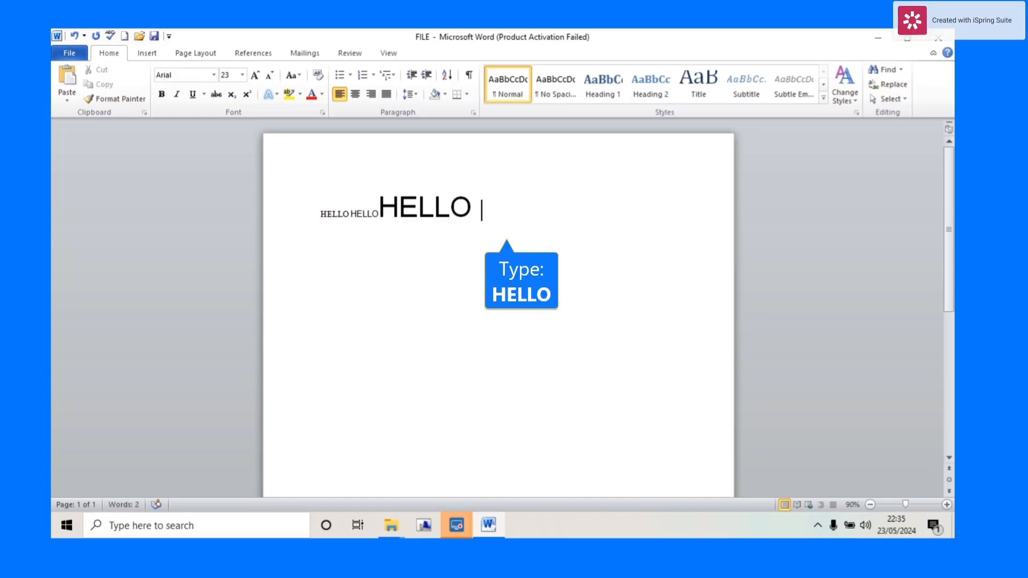
type("HELLO")
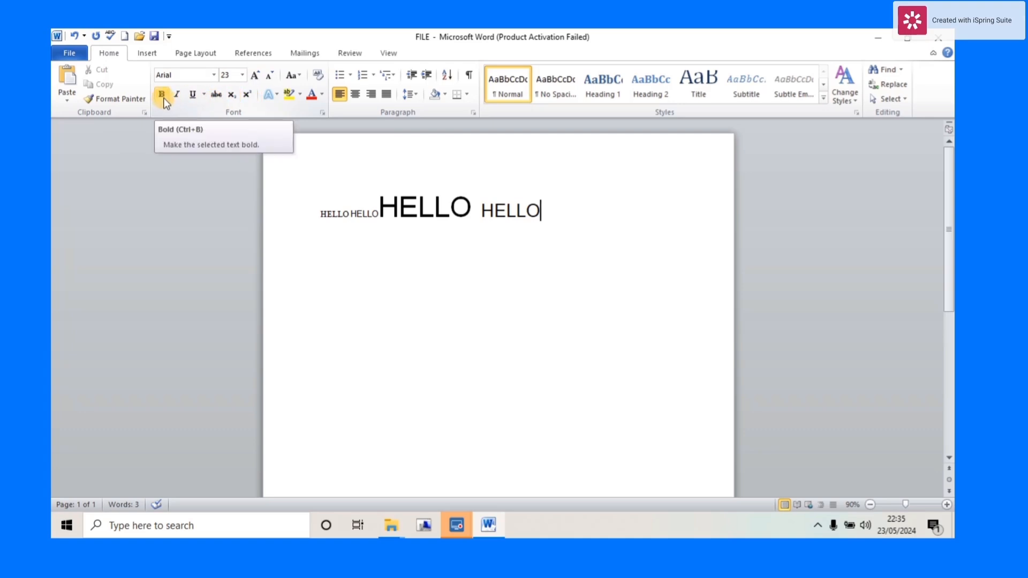
Step: Enlarge the third HELLO to size 80 with Grow Font and reduce it to 48 with Shrink Font
left_click(256, 73)
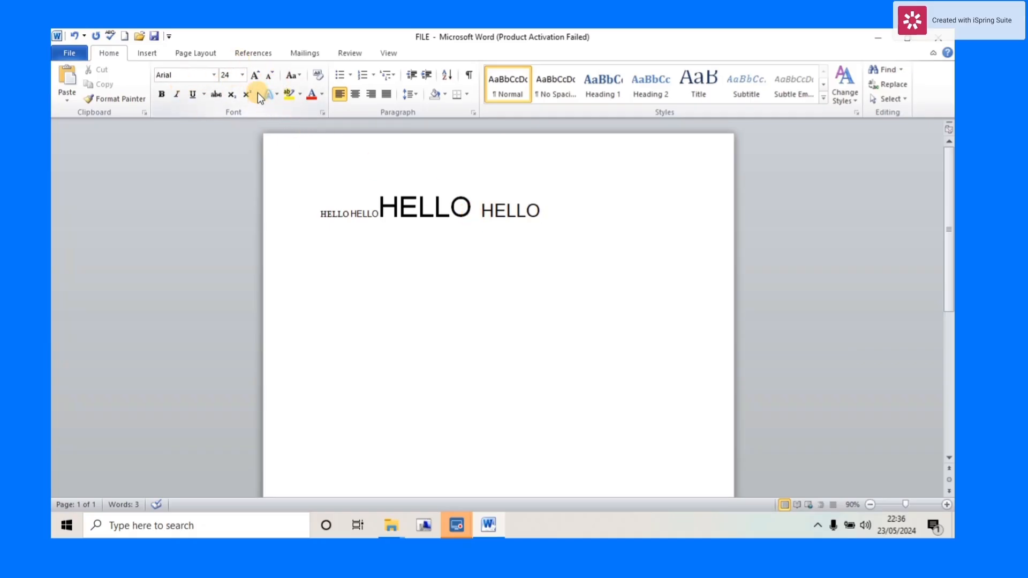
left_click(473, 206)
left_click_drag(473, 207, 384, 212)
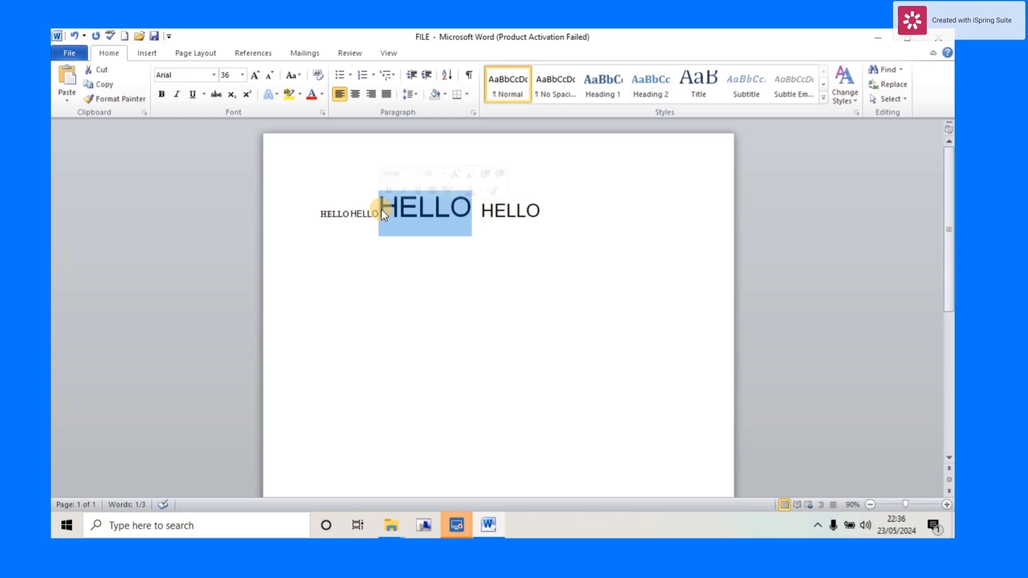
left_click(258, 75)
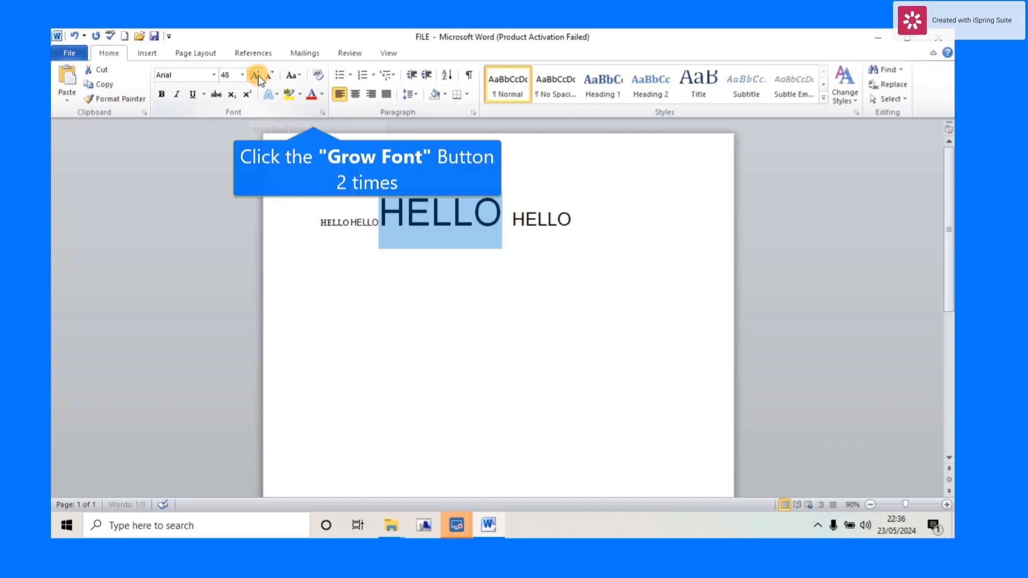
left_click(258, 75)
left_click(258, 75)
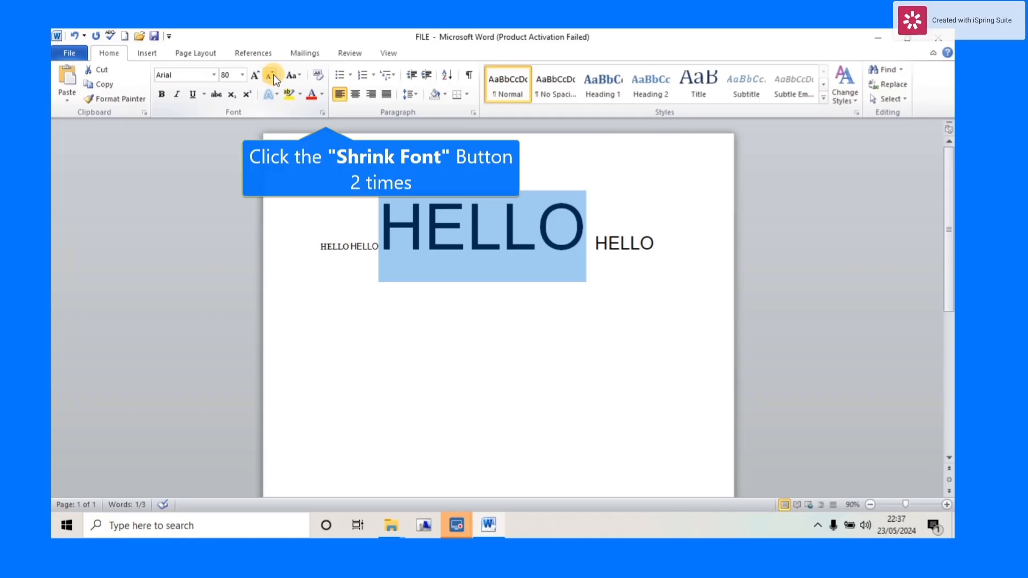
left_click(272, 75)
left_click(272, 76)
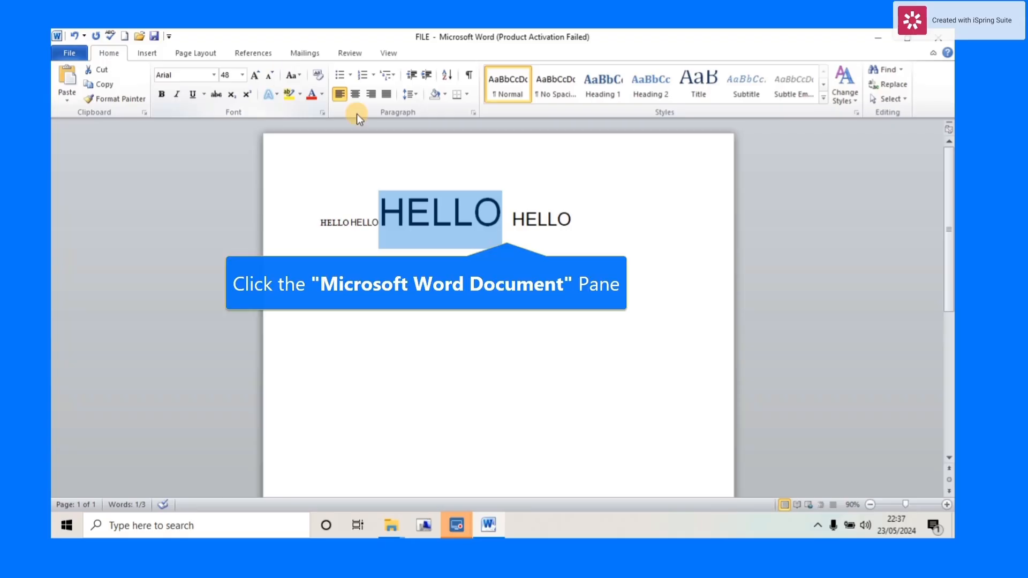
Step: Reselect the third HELLO, shrink it to size 36 and grow it back to 48
left_click(494, 216)
left_click(503, 215)
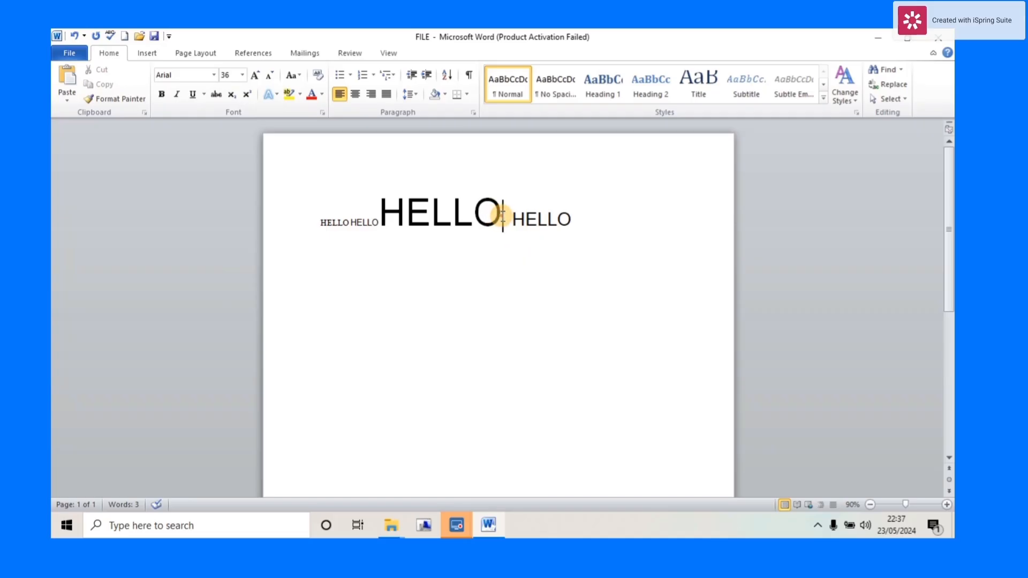
left_click_drag(503, 216, 385, 217)
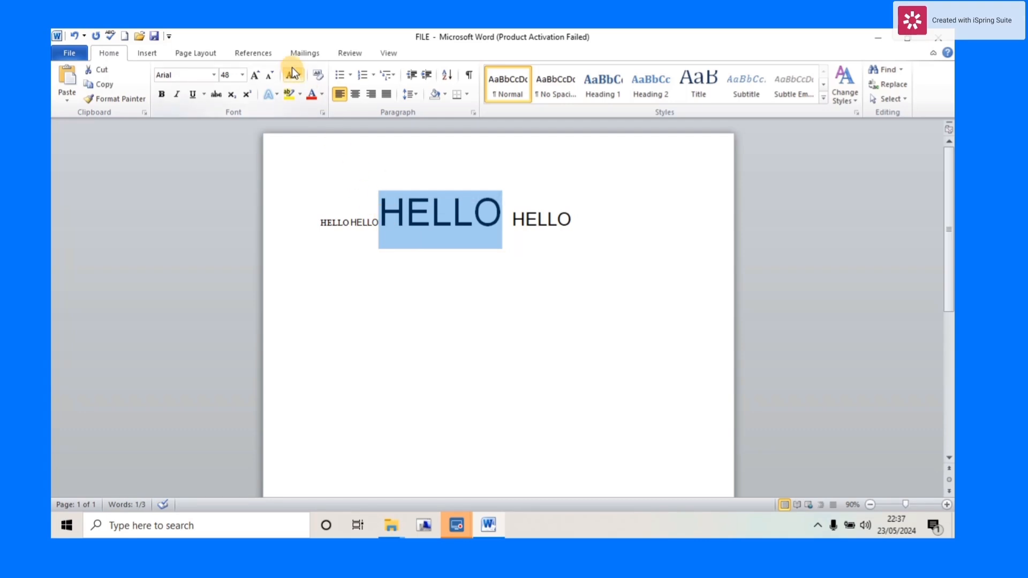
left_click(272, 73)
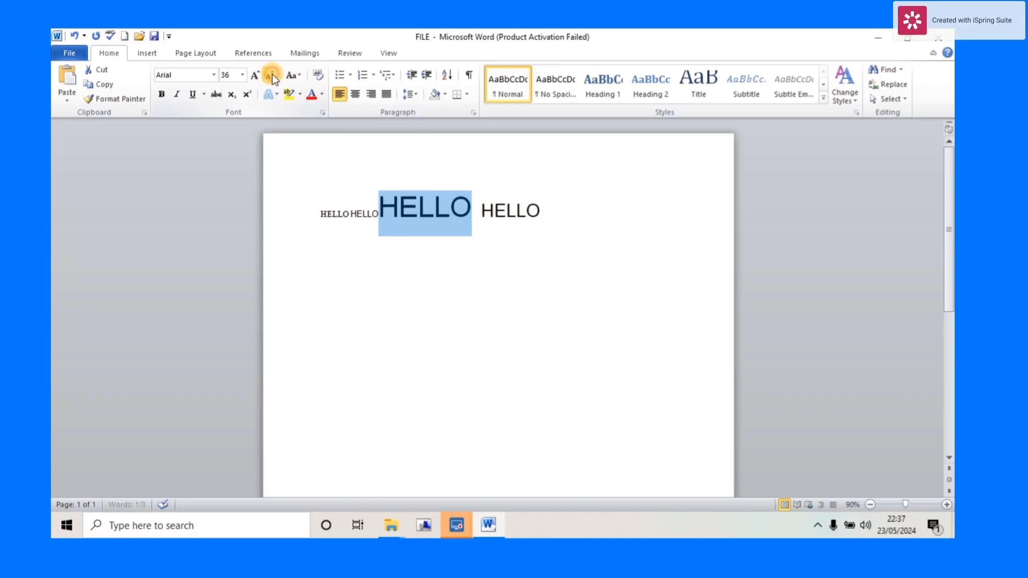
left_click(258, 75)
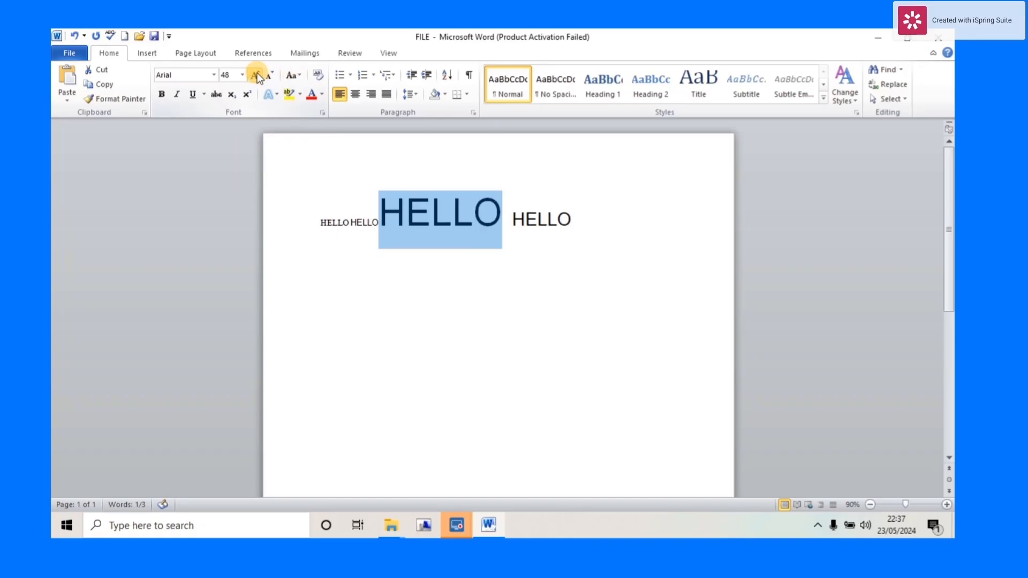
Step: Apply bold, italic, underline and strikethrough to the third HELLO
left_click(168, 92)
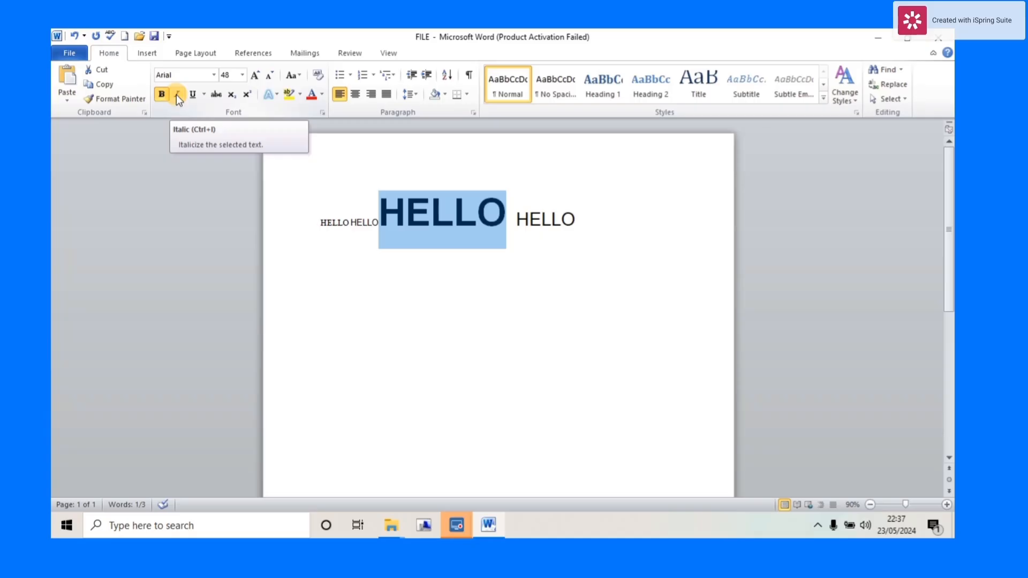
left_click(176, 94)
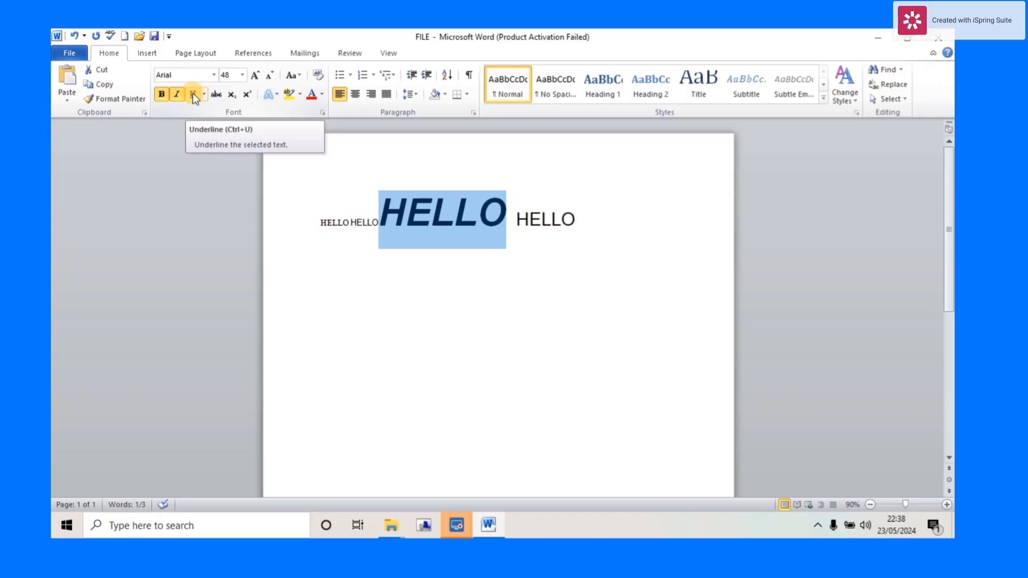
left_click(193, 93)
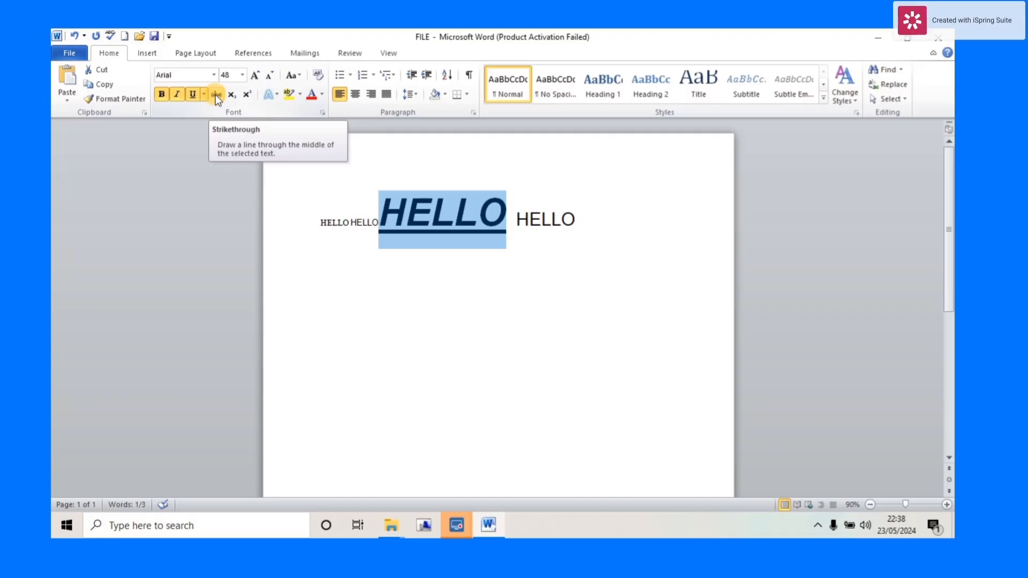
left_click(215, 94)
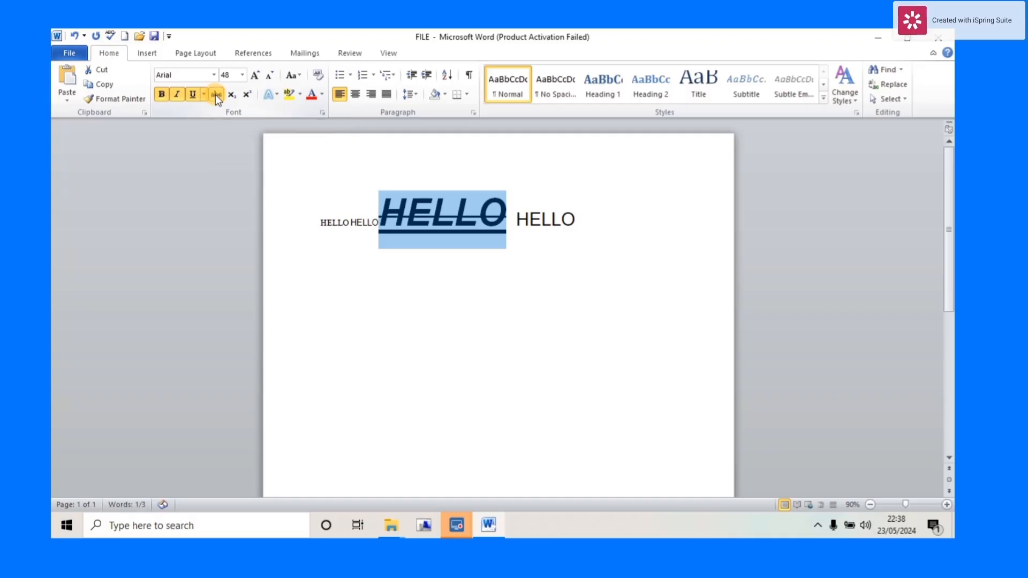
left_click(428, 289)
Step: Add 50%0FF after the last HELLO, separated from it by a space
left_click(590, 233)
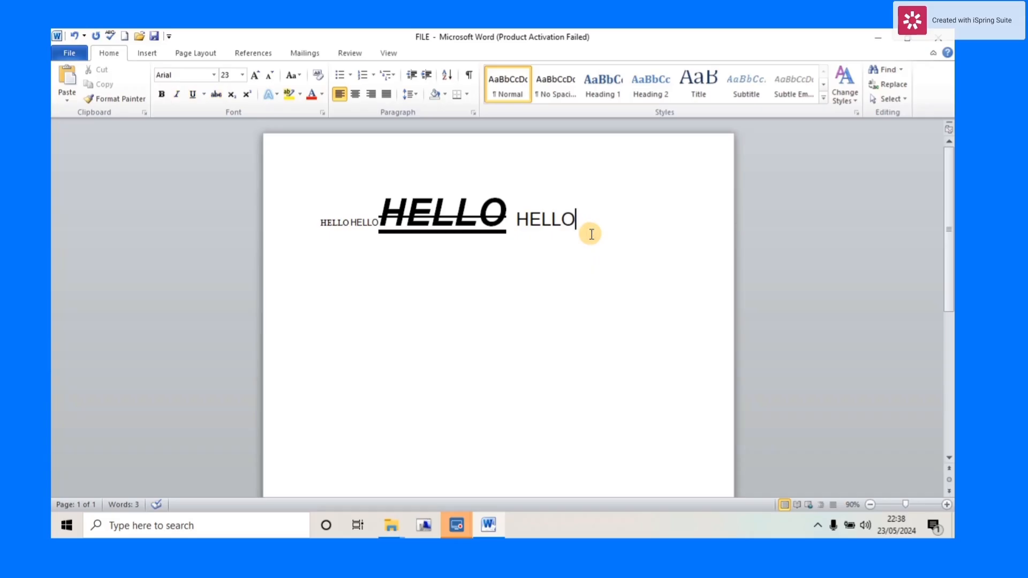
type("50")
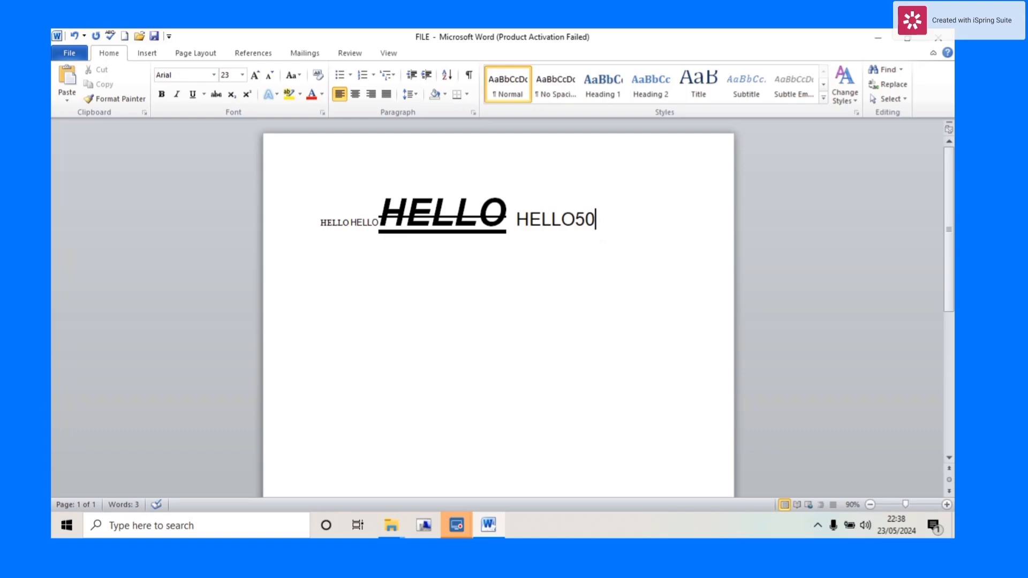
type("%0FF")
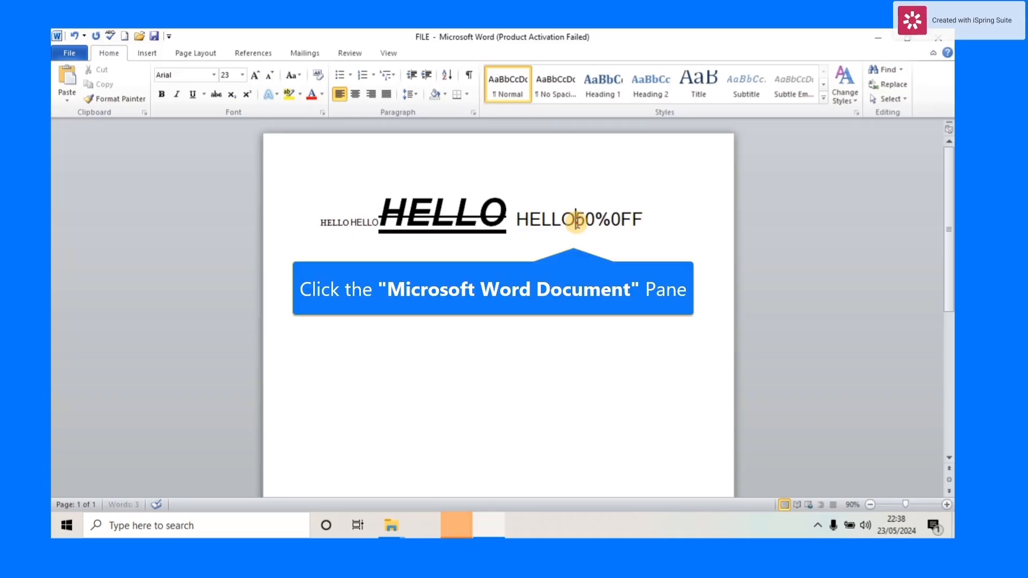
left_click(576, 222)
Step: Apply strikethrough to the 50%0FF text at the end of the line
left_click(659, 220)
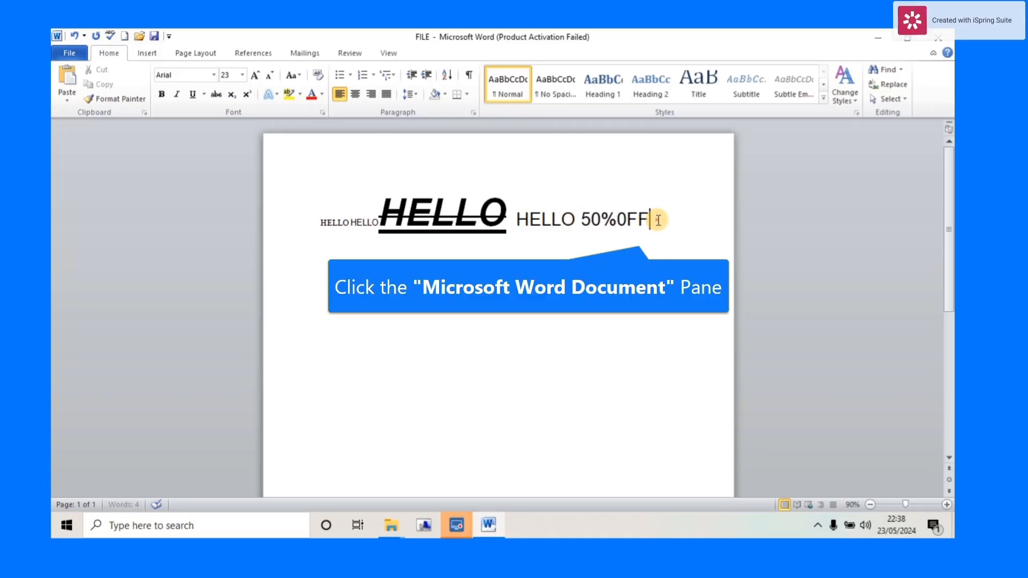
left_click_drag(658, 220, 587, 221)
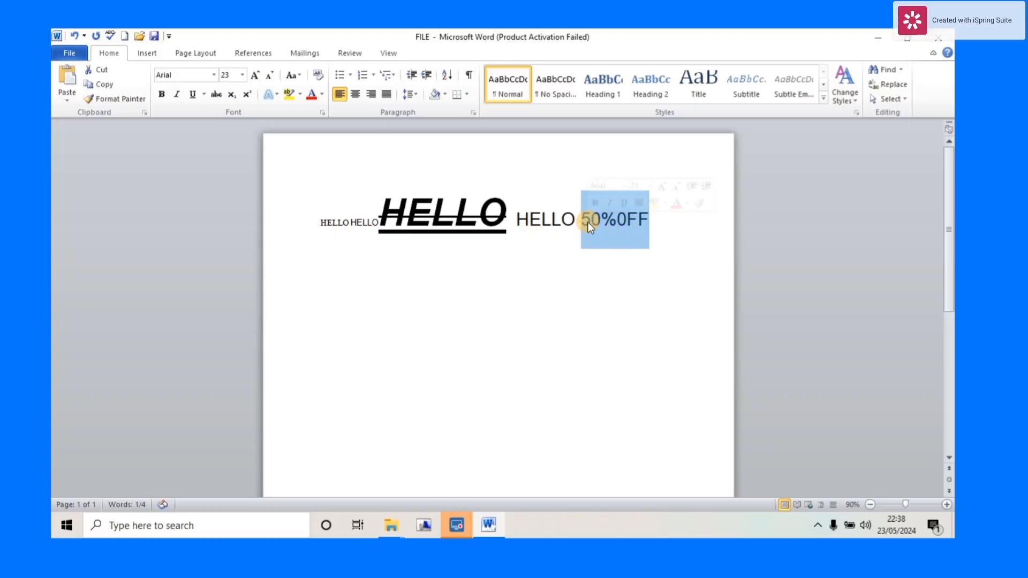
left_click(658, 227)
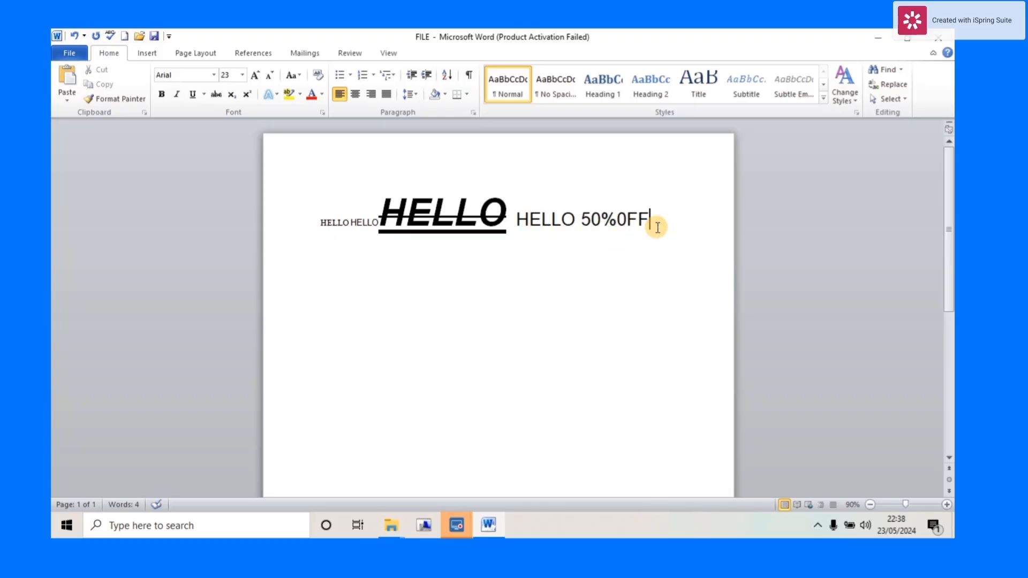
left_click_drag(653, 220, 589, 222)
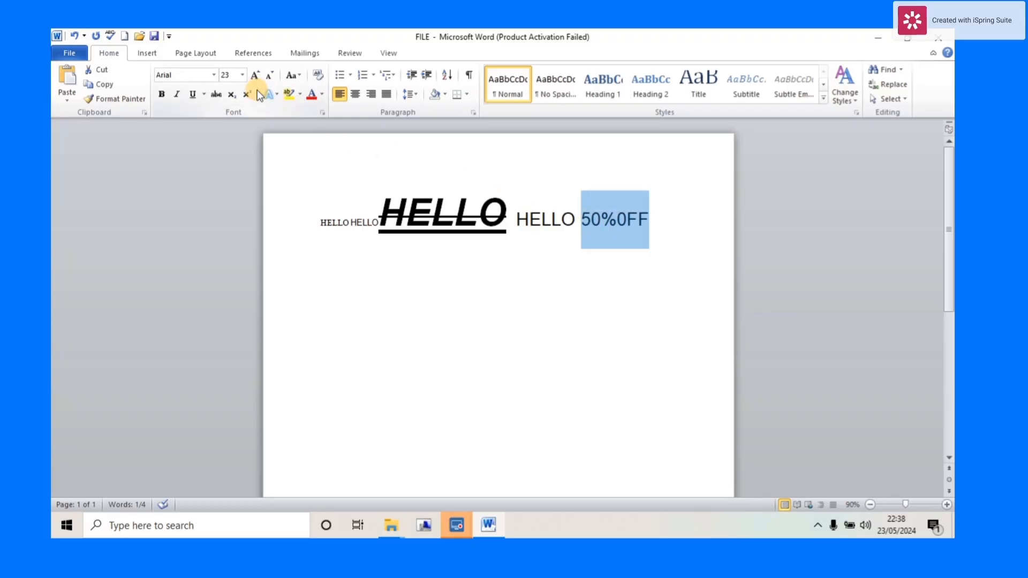
left_click(214, 95)
left_click(589, 247)
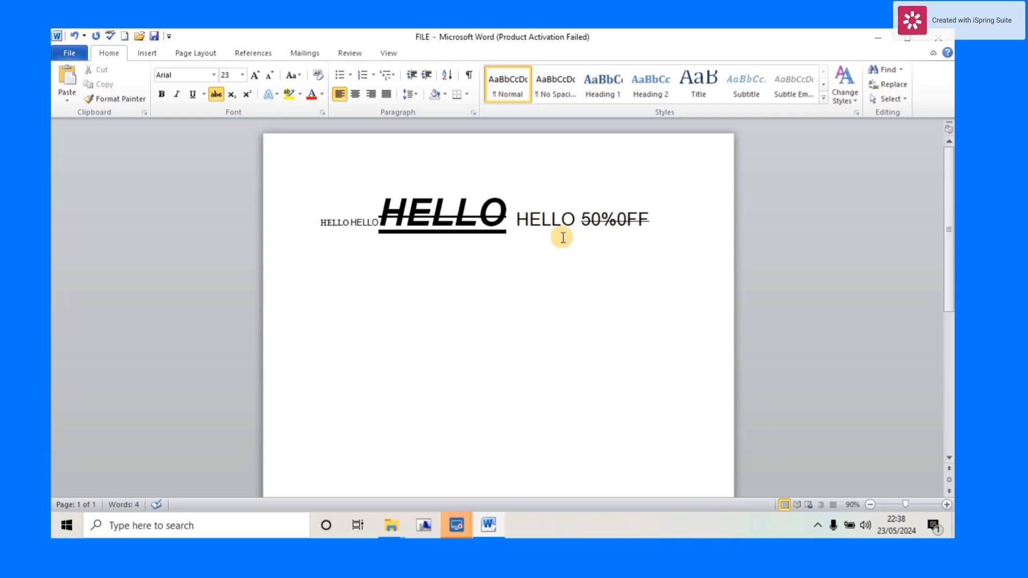
Step: Delete all the text on the line, from the struck-through 50%0FF back to the first HELLO
left_click(660, 221)
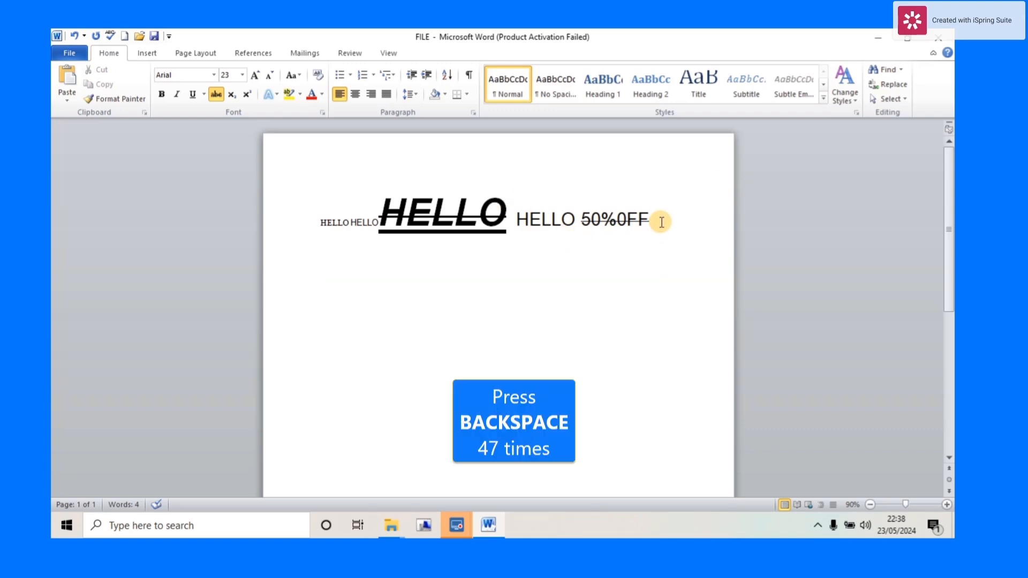
key("BackSpace")
key("BackSpace")
key("BackSpace")
key("BackSpace")
key("BackSpace")
key("BackSpace")
key("BackSpace")
key("BackSpace")
key("BackSpace")
key("BackSpace")
key("BackSpace")
key("BackSpace")
key("BackSpace")
key("BackSpace")
key("BackSpace")
key("BackSpace")
key("BackSpace")
key("BackSpace")
key("BackSpace")
key("BackSpace")
key("BackSpace")
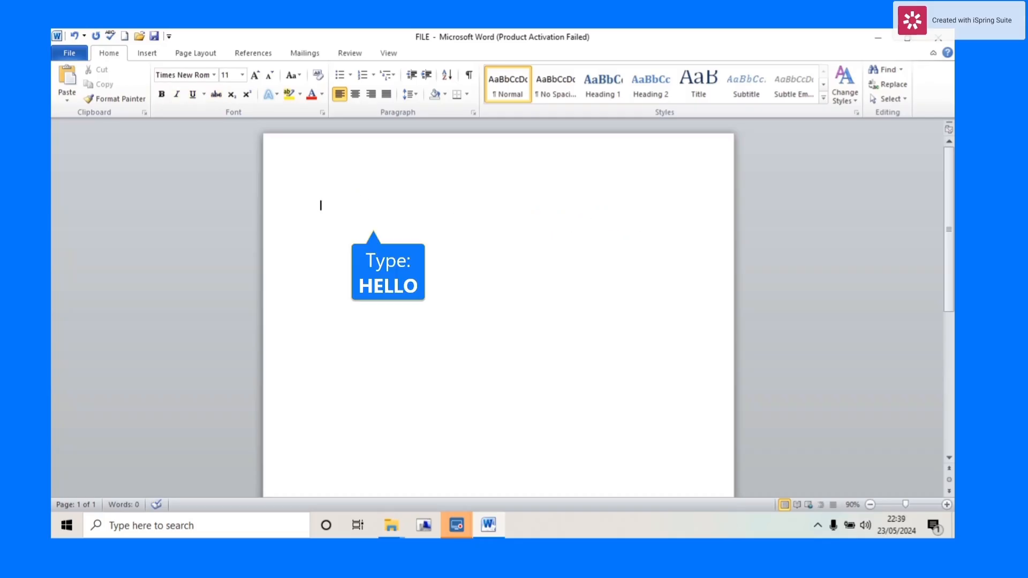
Step: Enter HELLO on the empty page and delete it again
type("HELLO")
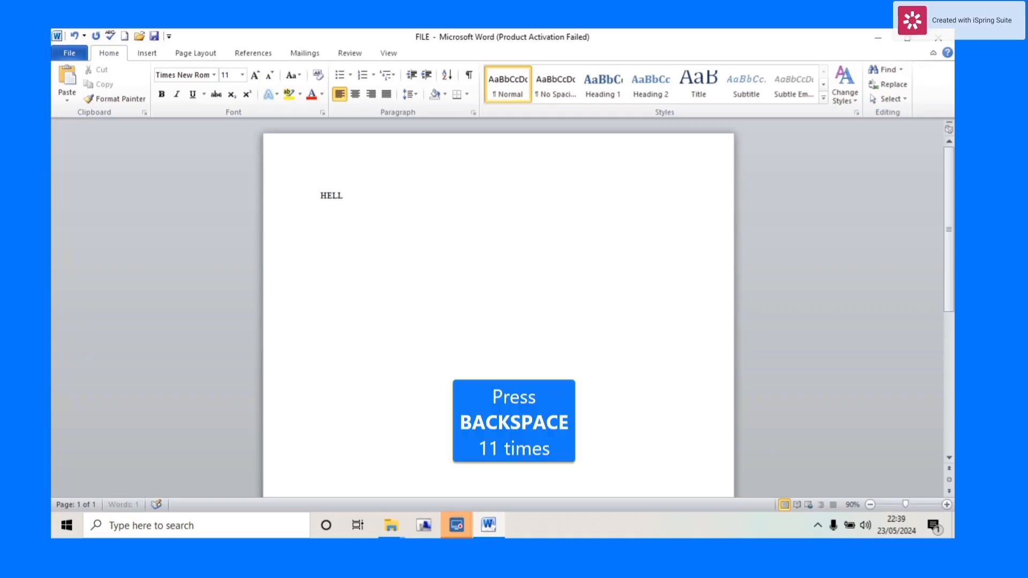
key("BackSpace")
key("BackSpace")
key("BackSpace")
key("BackSpace")
key("BackSpace")
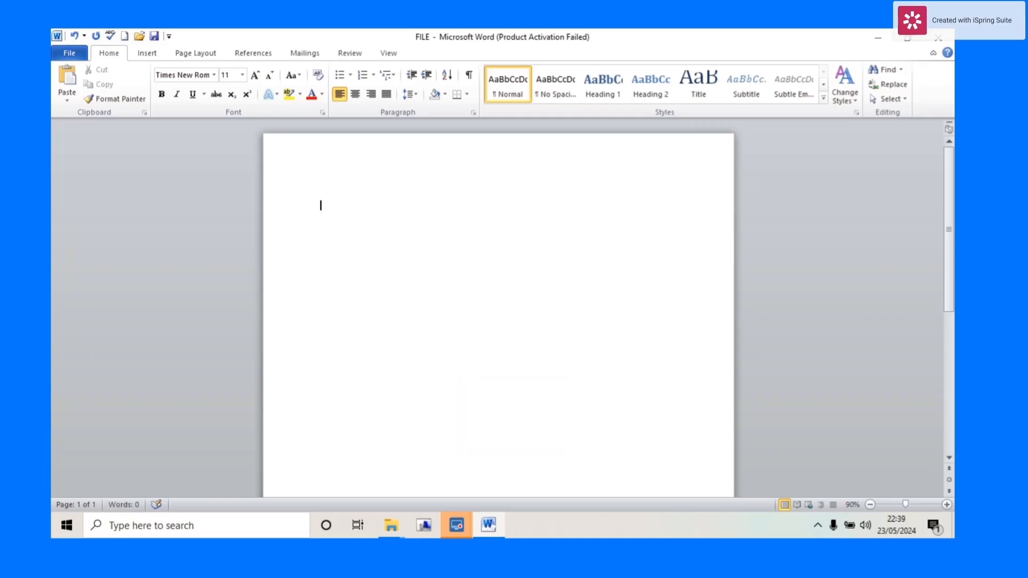
Step: Set the font size to 36 and enter HELLO on the empty page
left_click(242, 76)
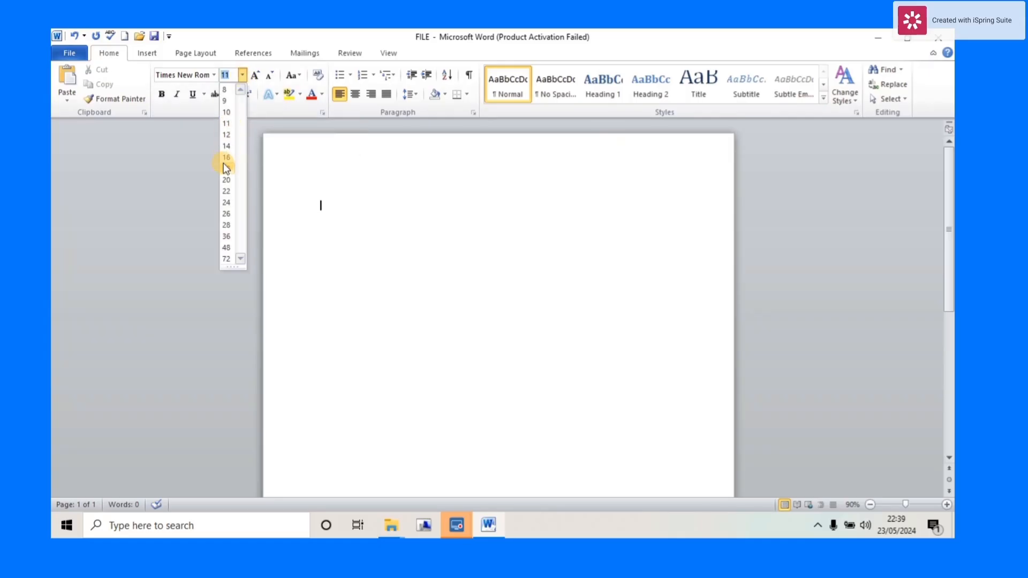
left_click(225, 233)
left_click(324, 213)
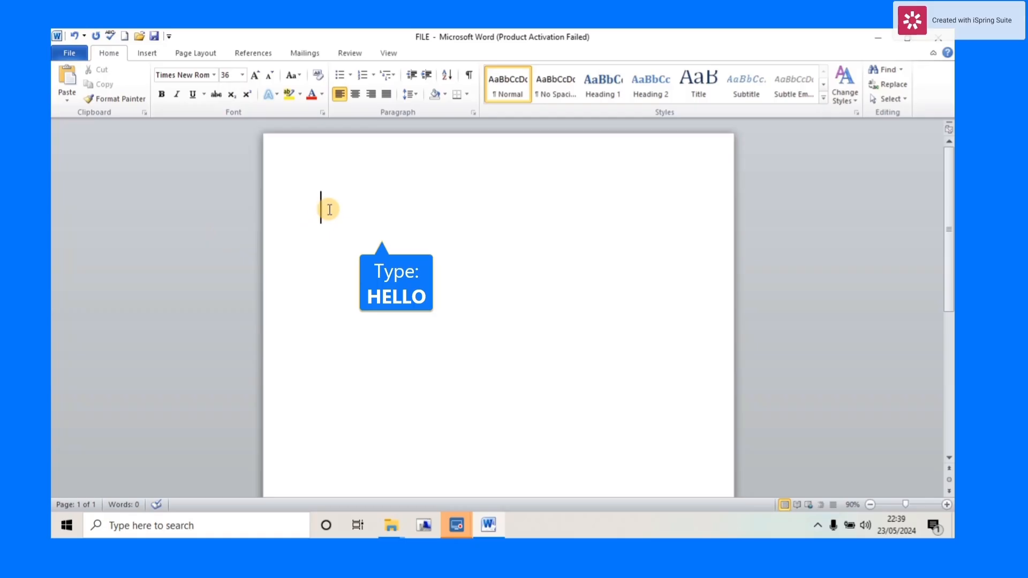
type("HELLO")
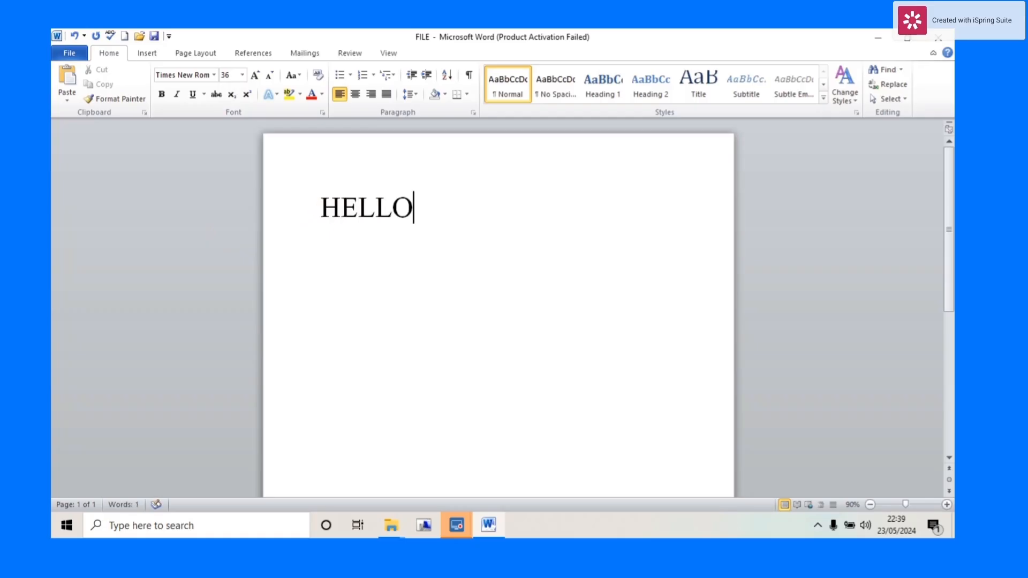
Step: Apply subscript to the whole word HELLO
left_click(231, 98)
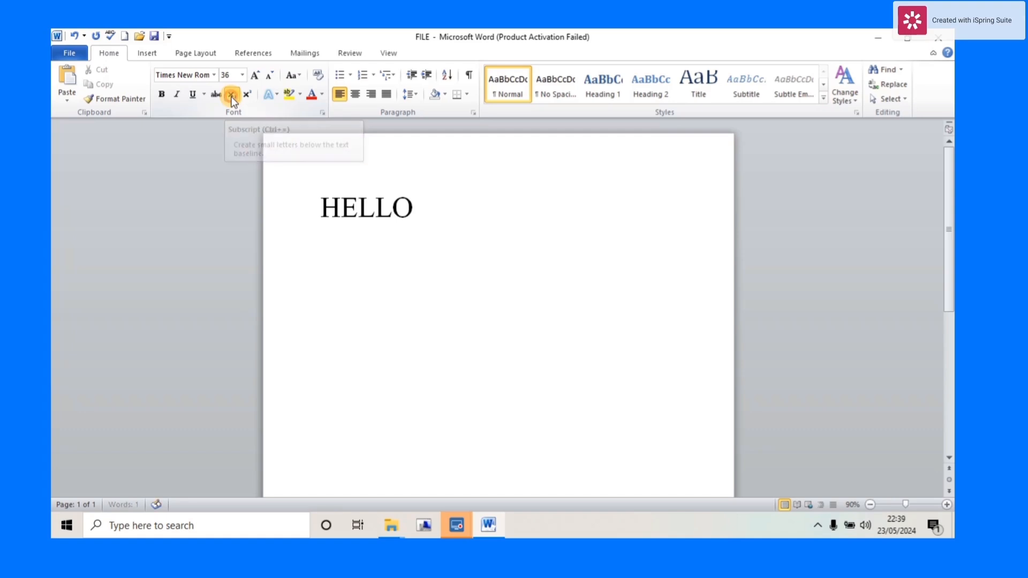
left_click(412, 204)
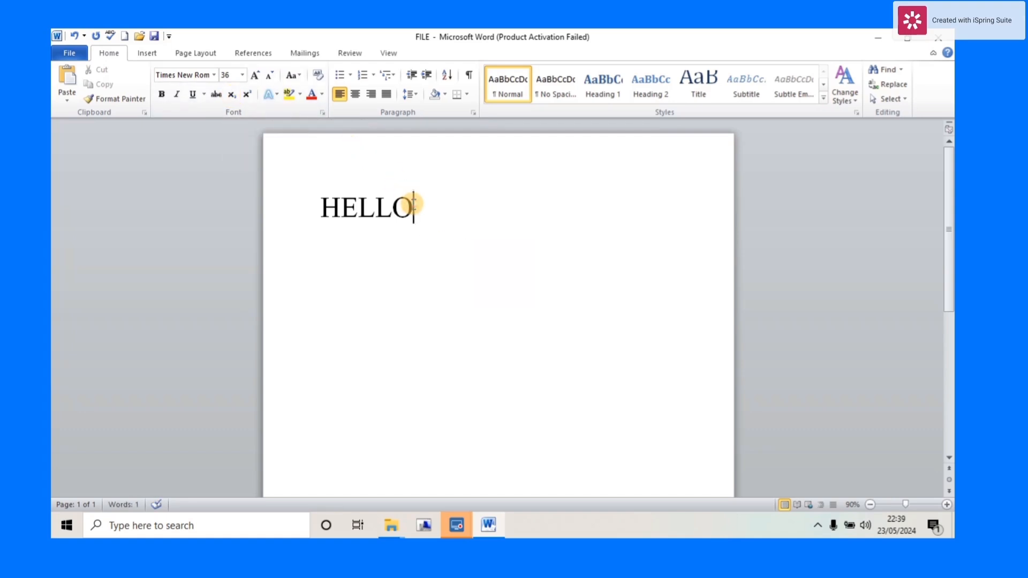
left_click_drag(413, 205, 314, 207)
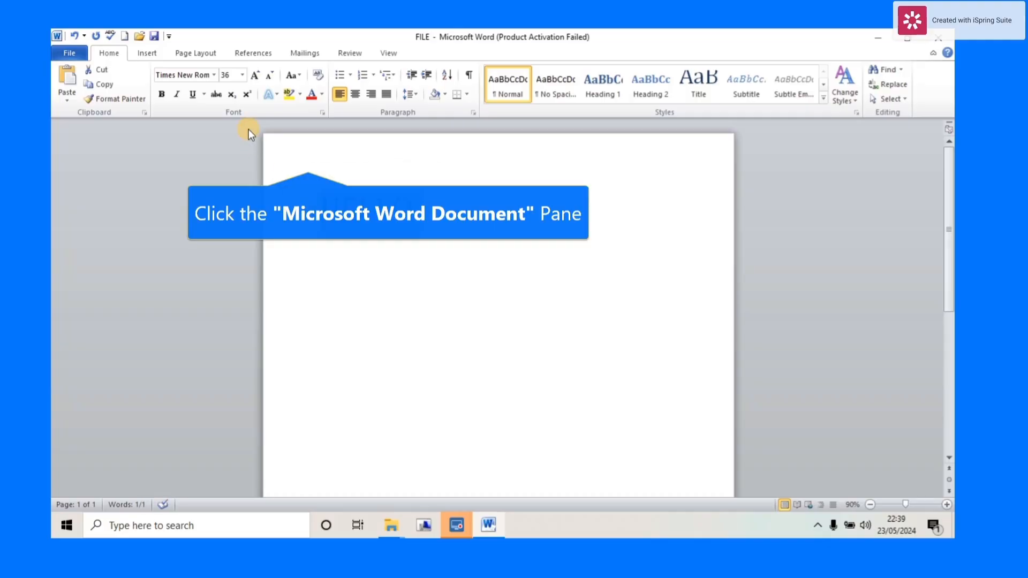
left_click(229, 97)
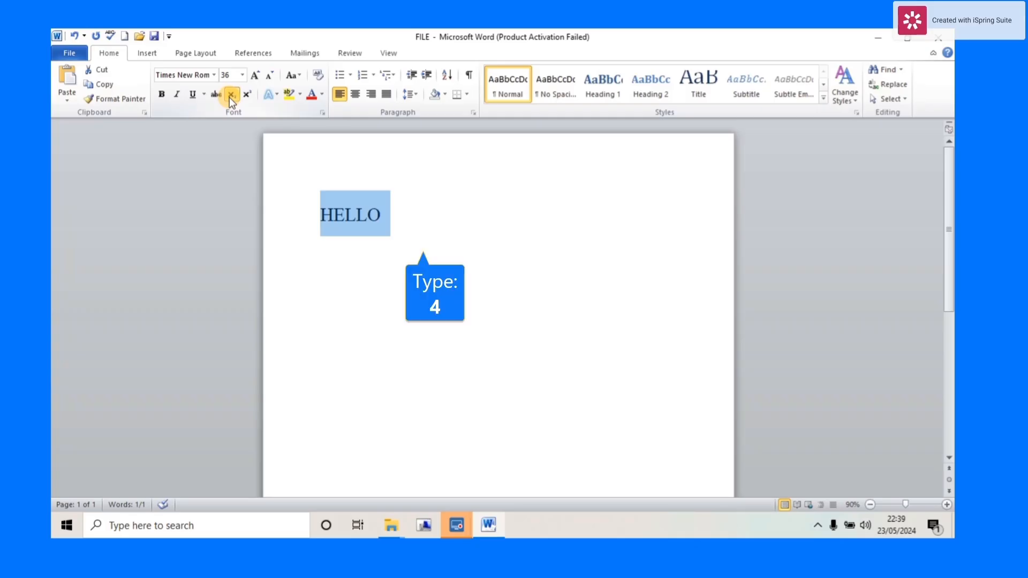
Step: Try replacing the selected HELLO with 4, and undo back to the subscript HELLO
type("4")
key("BackSpace")
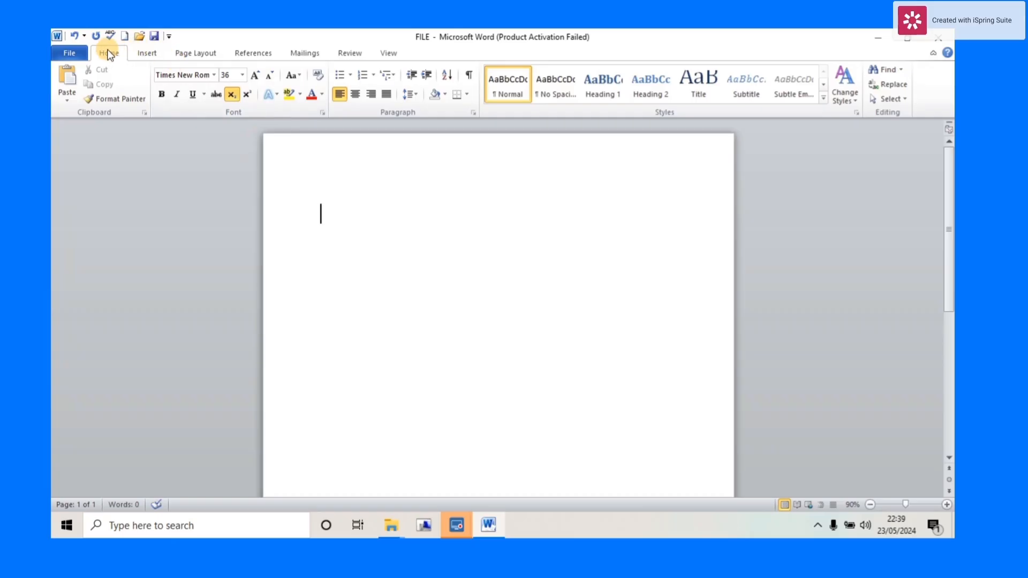
left_click(79, 38)
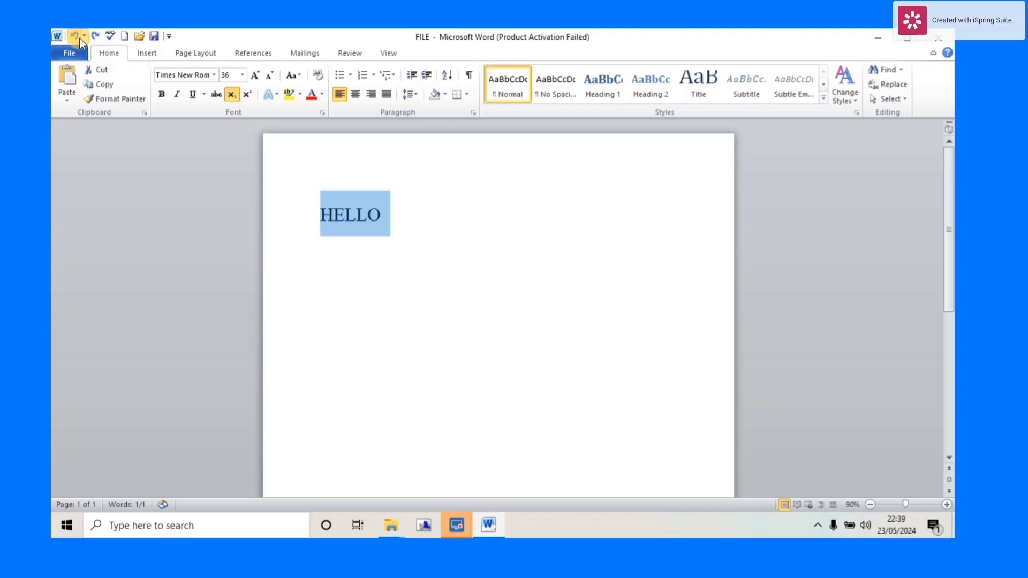
Step: Add a 2 after the subscript HELLO, replace it with 4, and delete the digit again
left_click(407, 213)
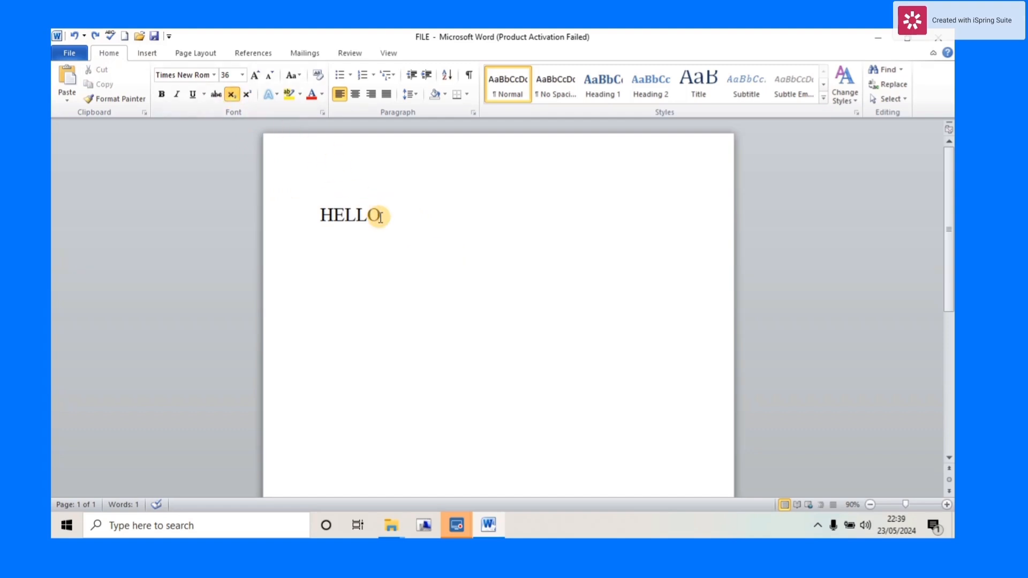
type("2")
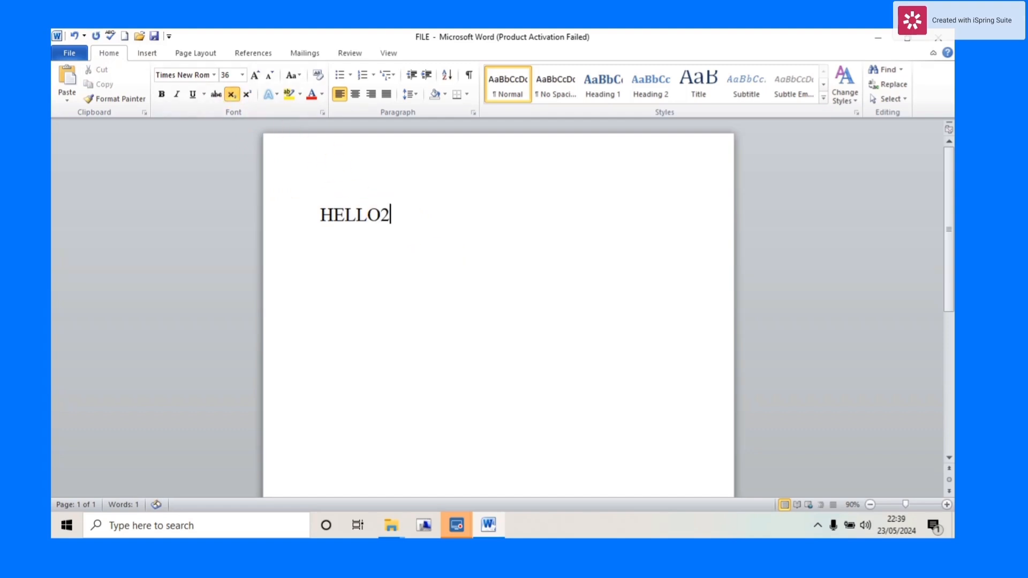
key("BackSpace")
type("4")
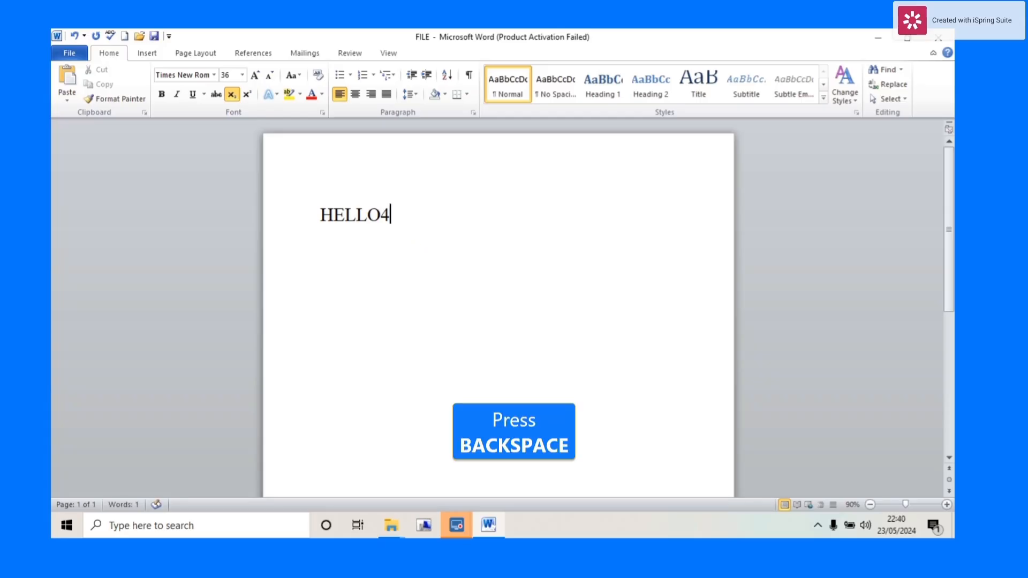
key("BackSpace")
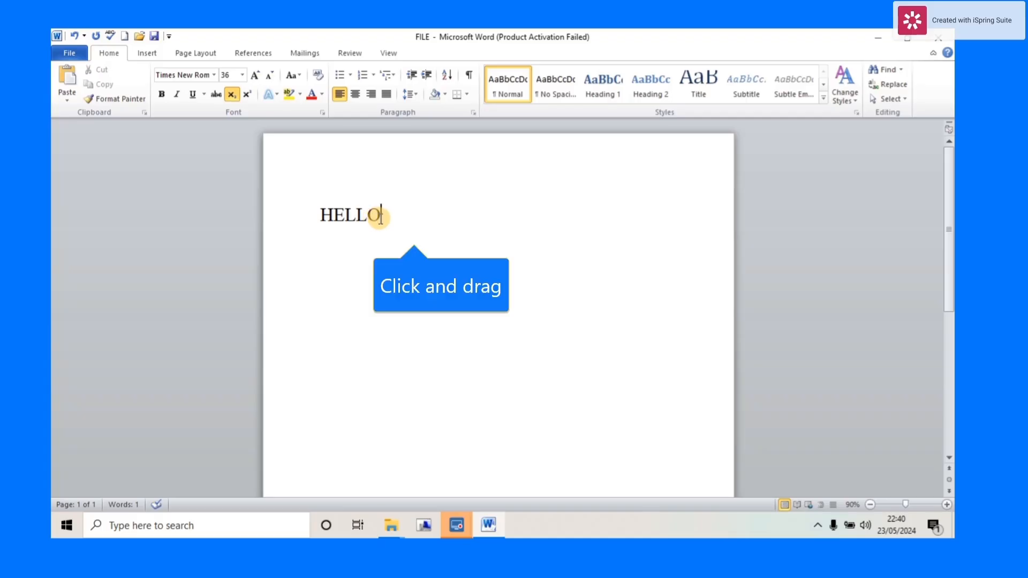
Step: Remove the subscript from HELLO, and add a plain 3 after it and delete it again
left_click_drag(380, 216, 312, 211)
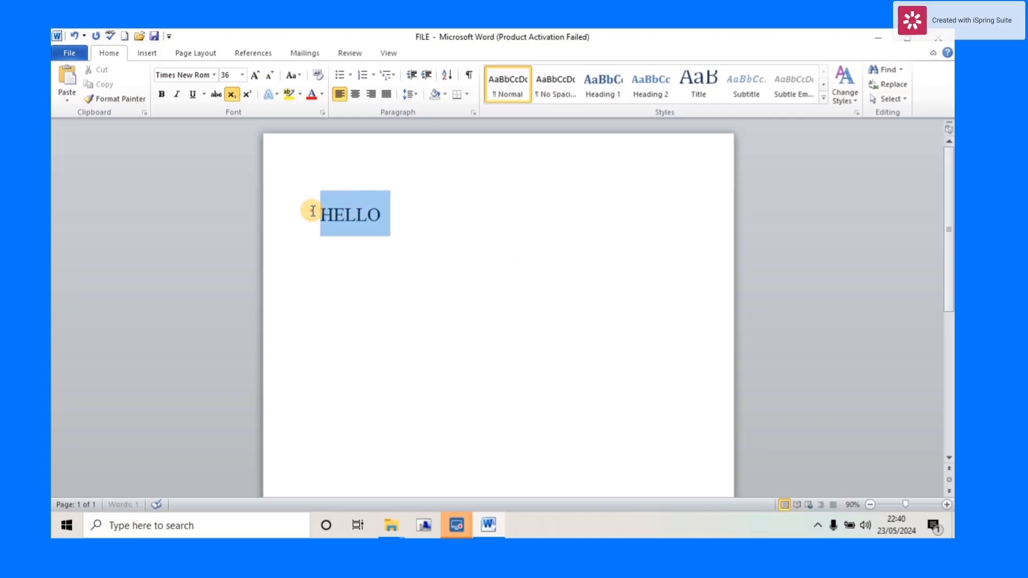
left_click(234, 94)
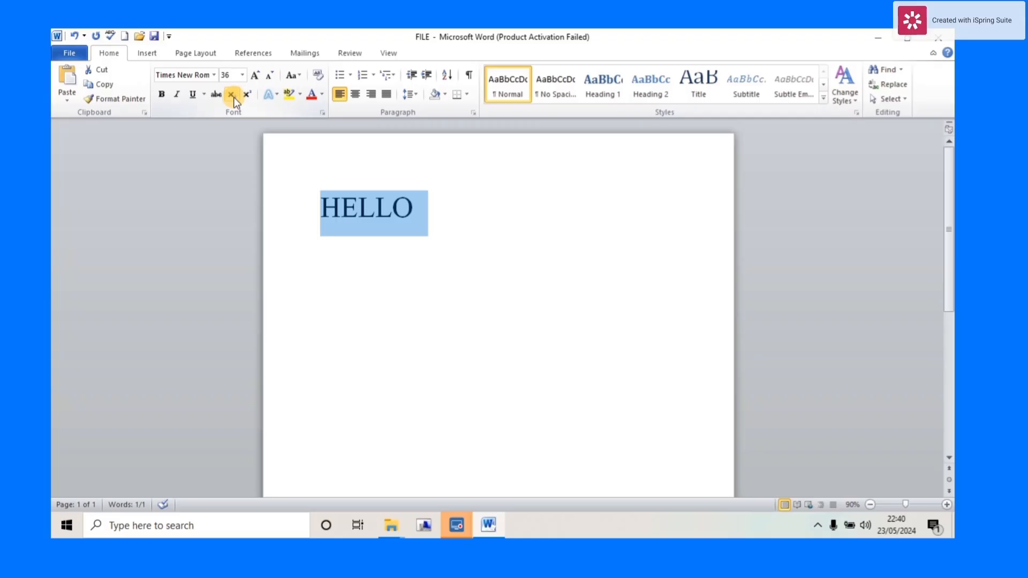
left_click(437, 222)
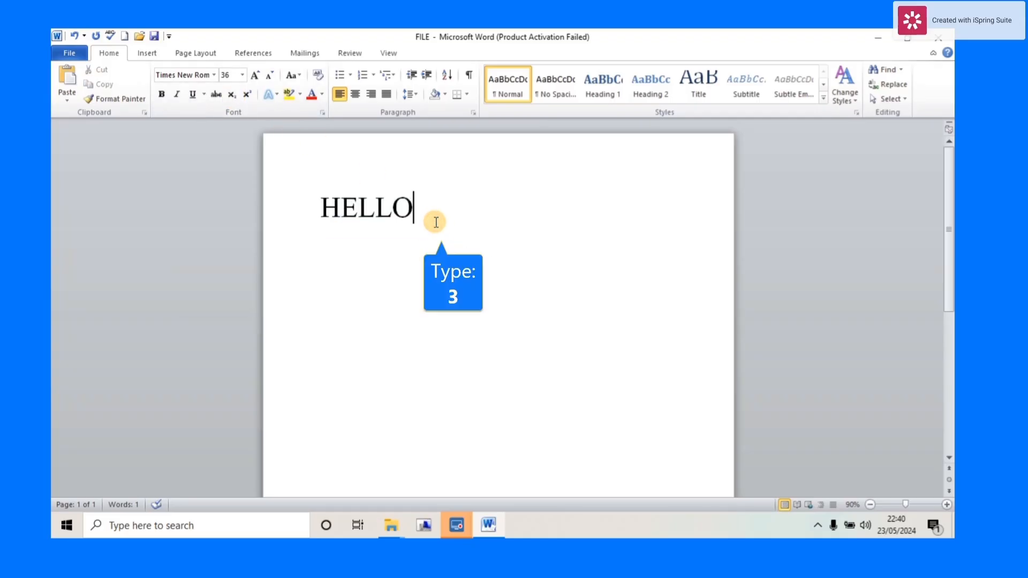
type("3")
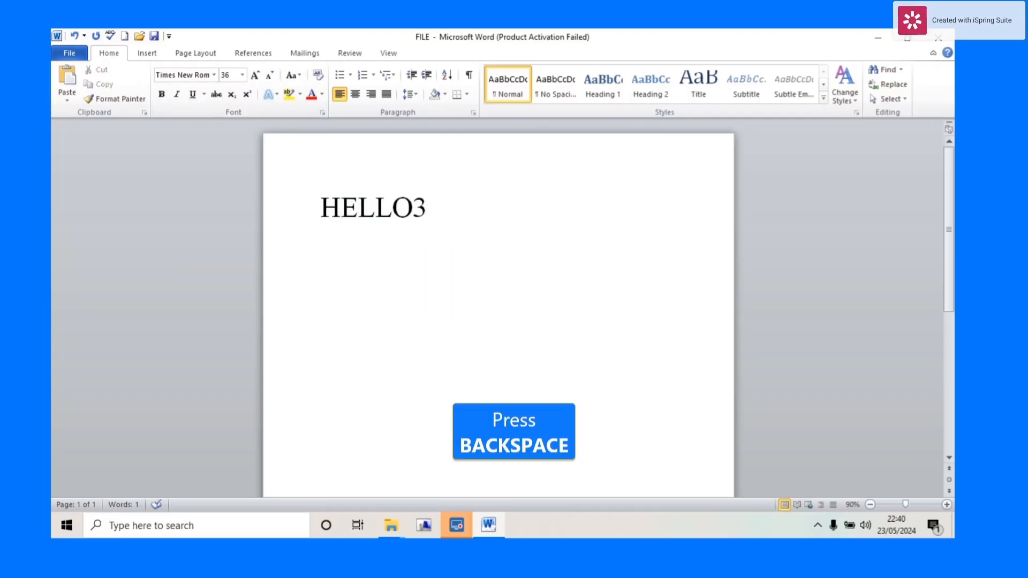
key("BackSpace")
Step: Add a superscript 6 after HELLO and delete it again
left_click(249, 92)
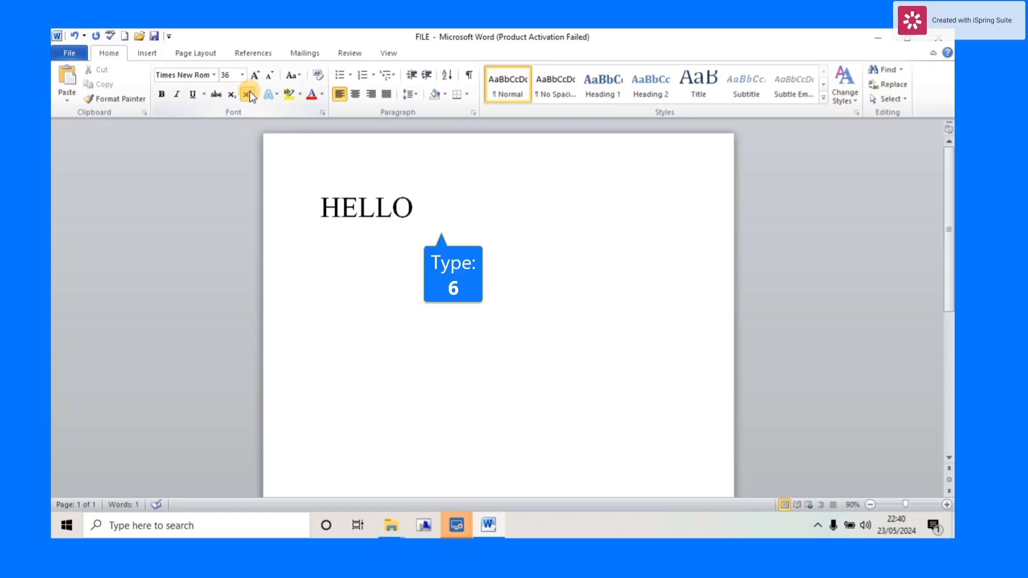
type("6")
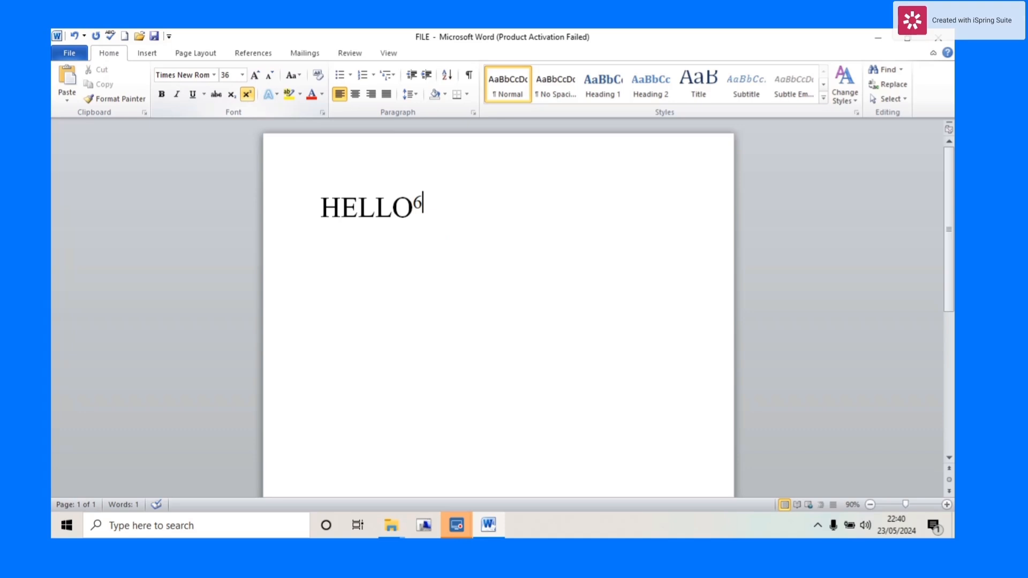
key("BackSpace")
Step: Add a subscript 6 after HELLO and delete the whole line of text
left_click(230, 95)
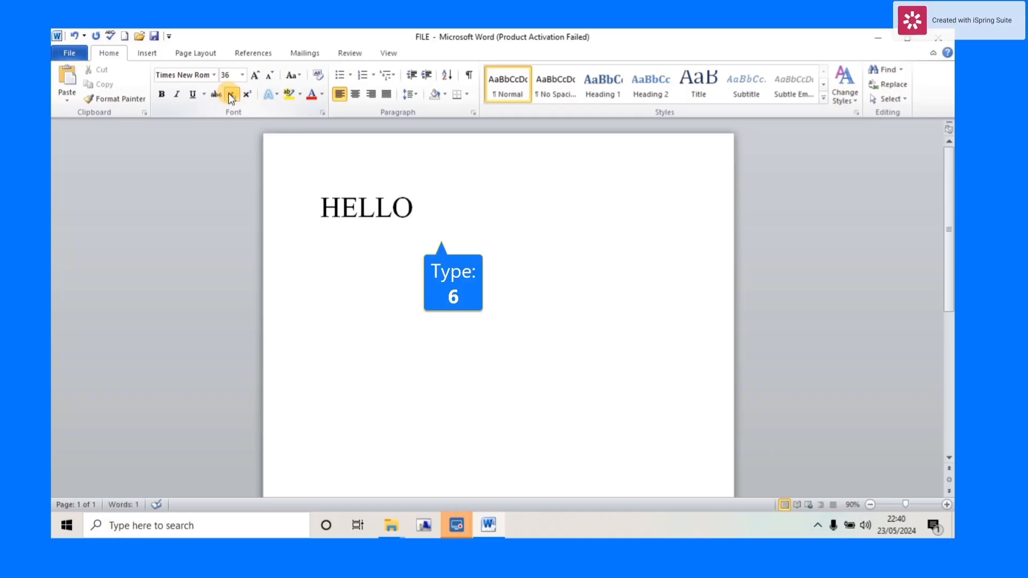
type("6")
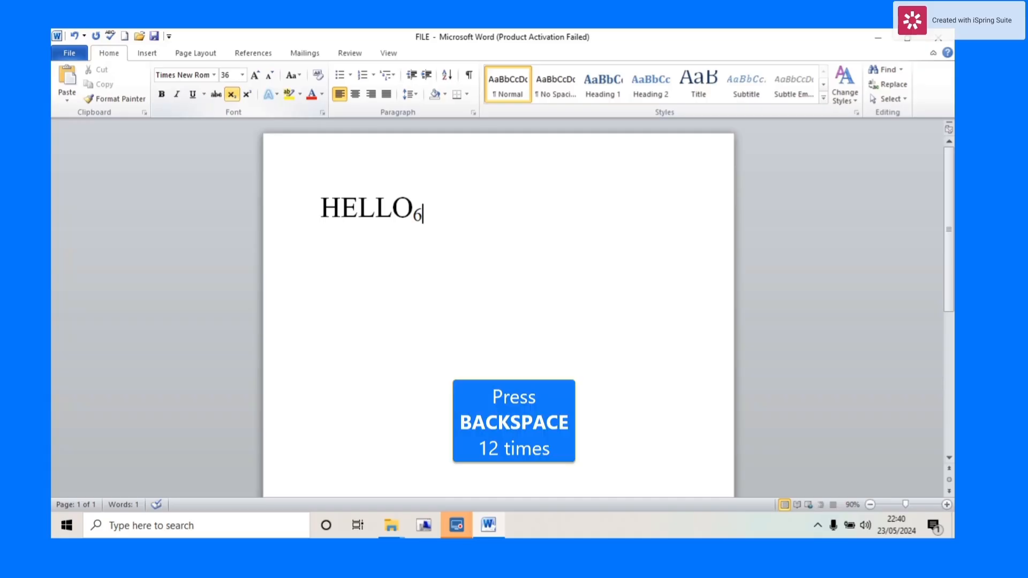
key("BackSpace")
key("BackSpace")
key("BackSpace")
key("BackSpace")
key("BackSpace")
key("BackSpace")
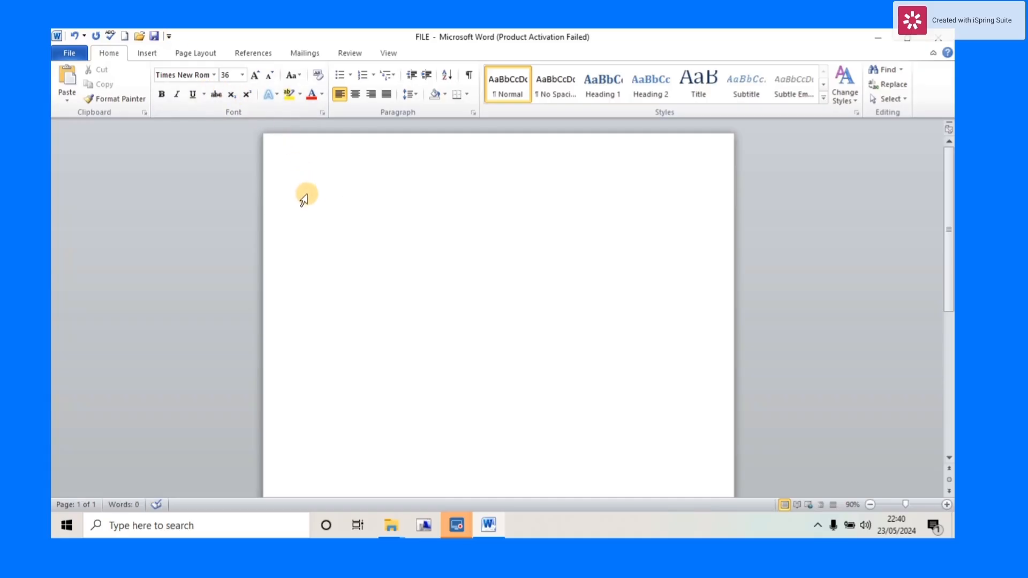
Step: Enter H20 in plain text on the empty page, and delete the 20 back to the H
type("H")
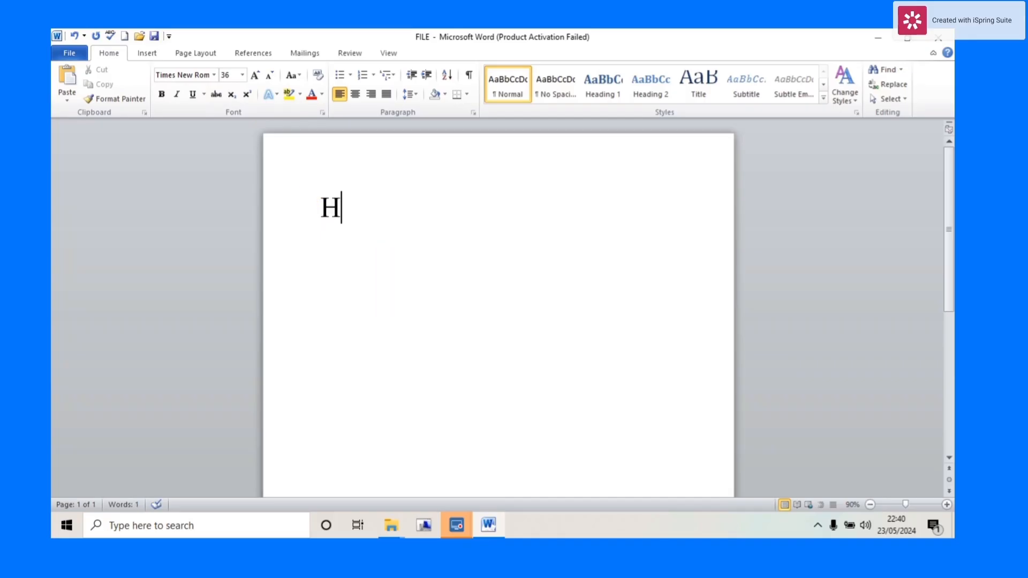
type("20")
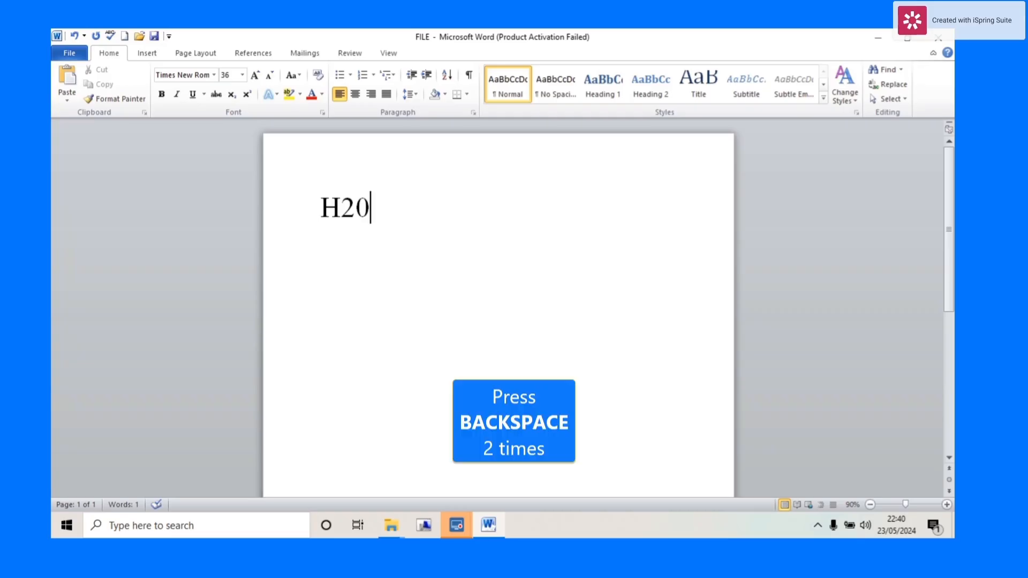
key("BackSpace")
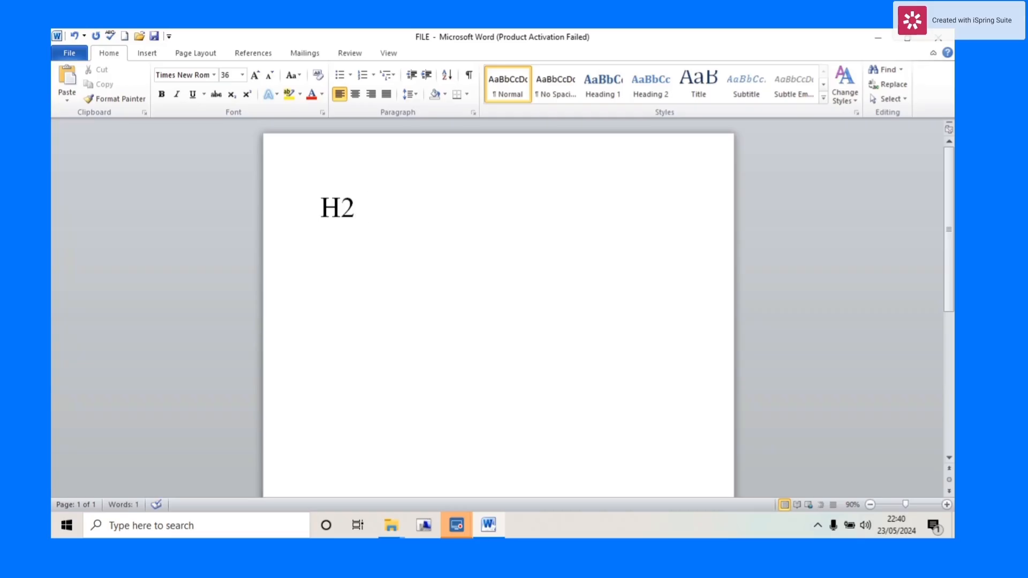
key("BackSpace")
Step: Add a subscript 2 after the H, and continue in normal text with O, a space and MC
left_click(229, 99)
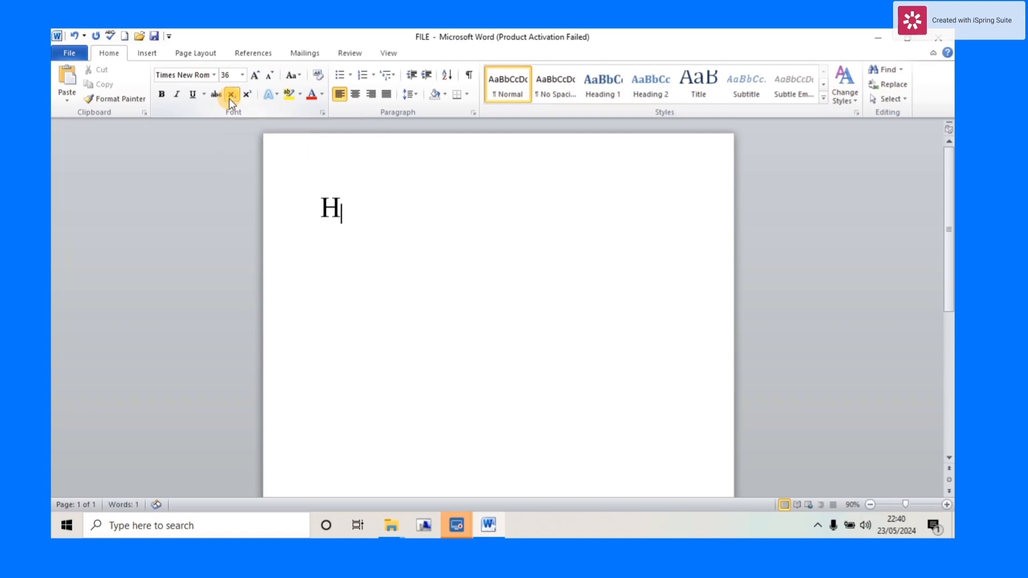
type("2")
left_click(236, 98)
type("0")
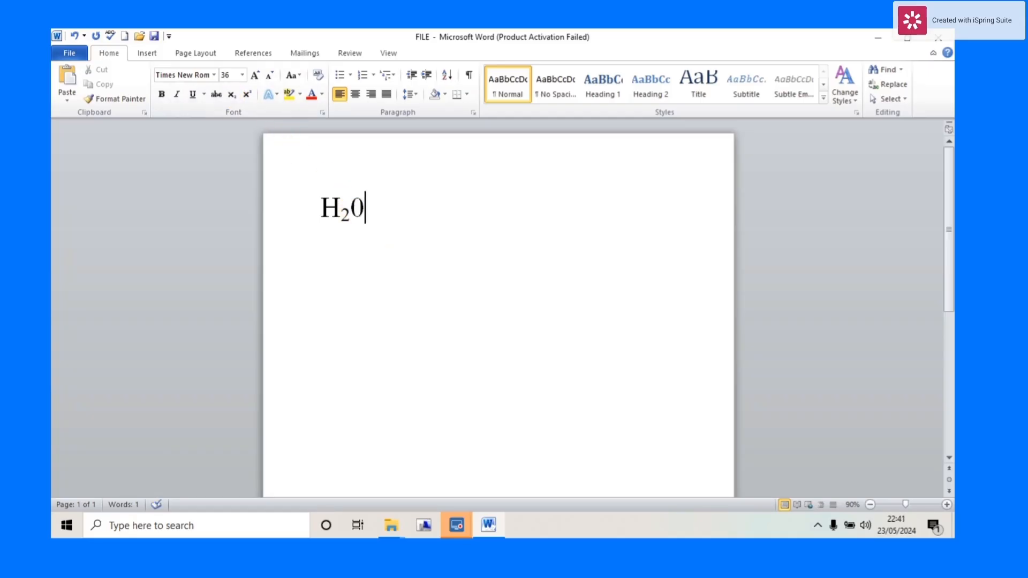
key("BackSpace")
type("O MC")
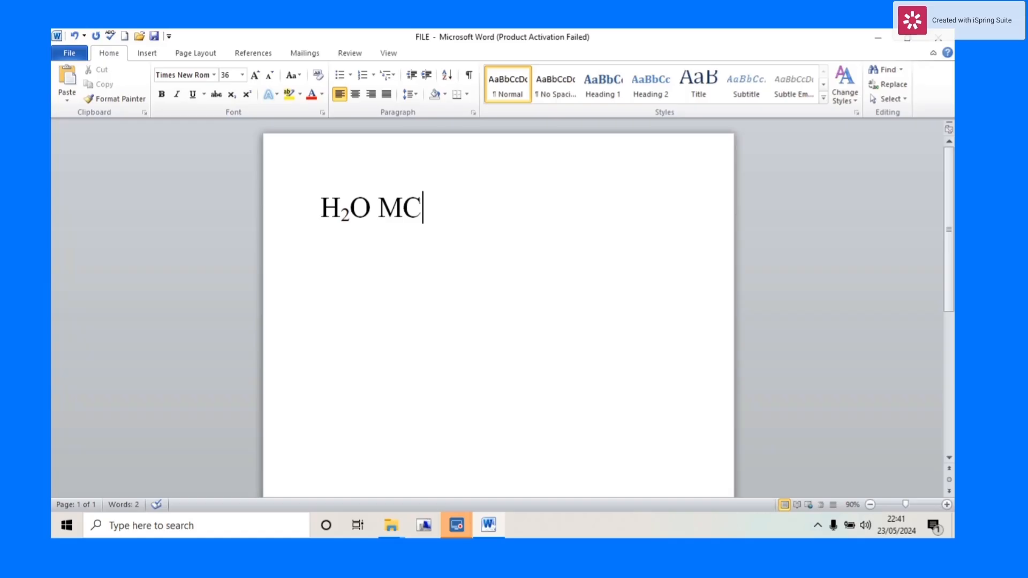
Step: Add a superscript 2 after MC and switch superscript off at the end of the line
left_click(249, 96)
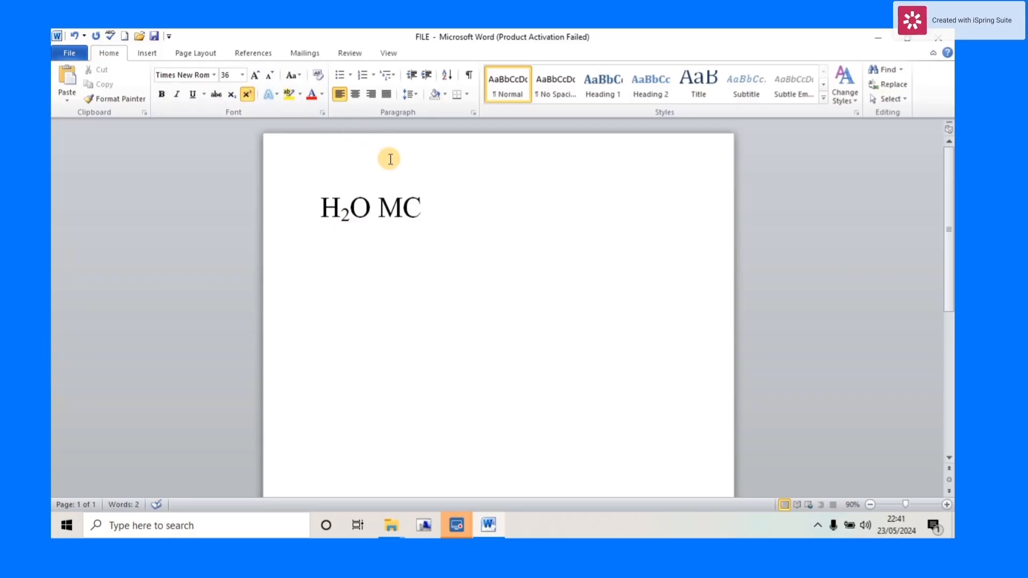
type("2")
left_click(248, 94)
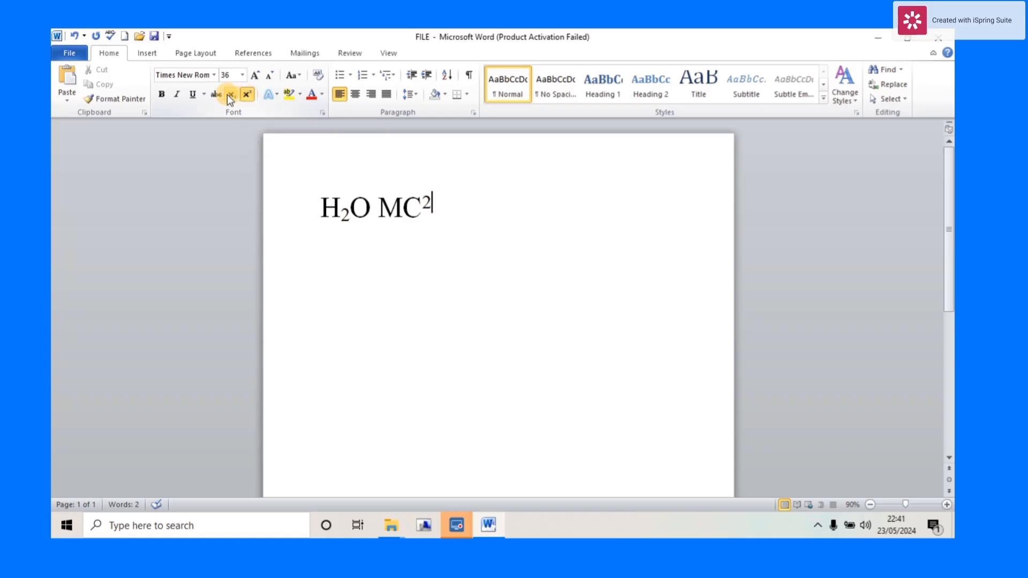
left_click(443, 207)
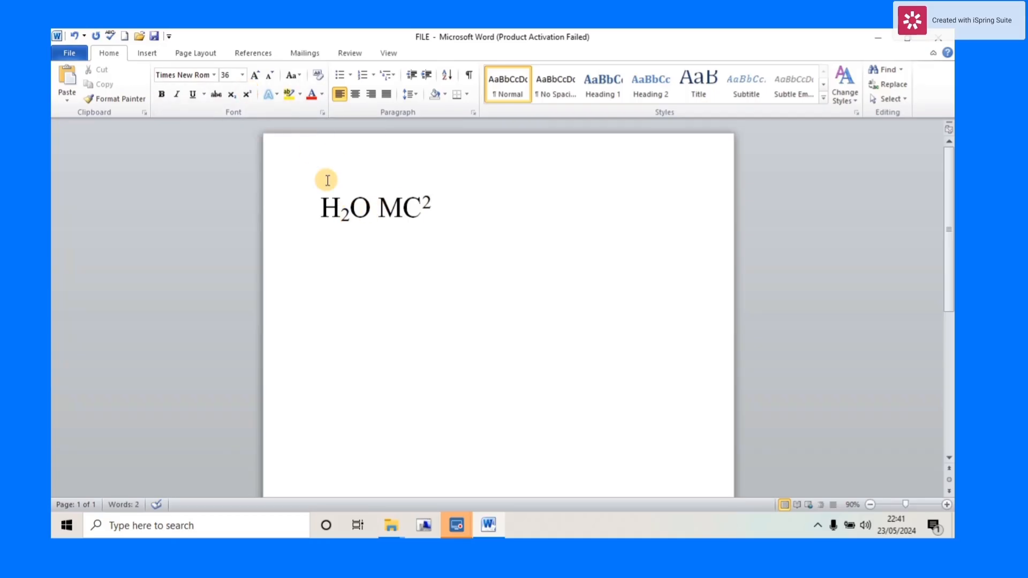
left_click(232, 97)
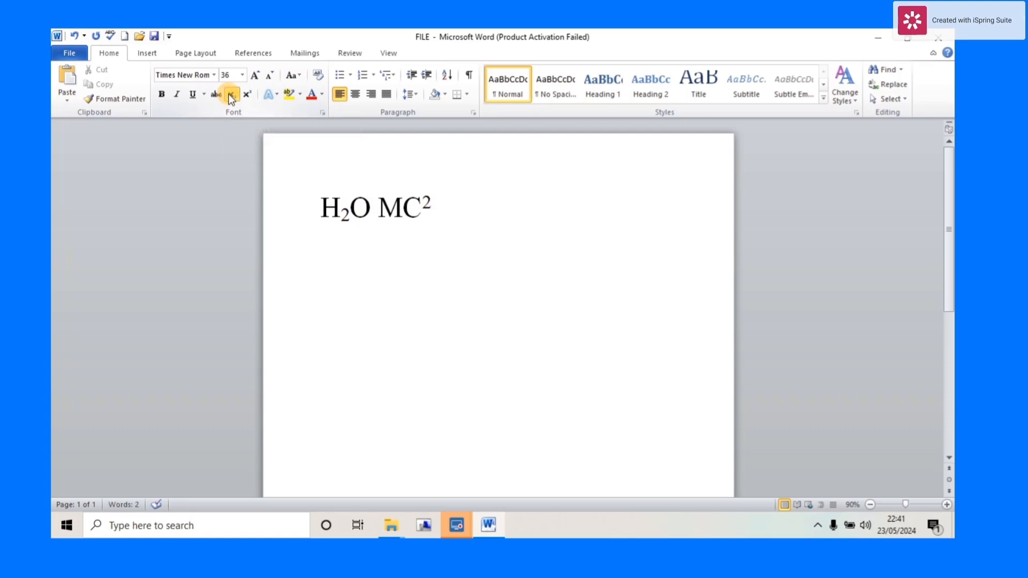
double_click(439, 210)
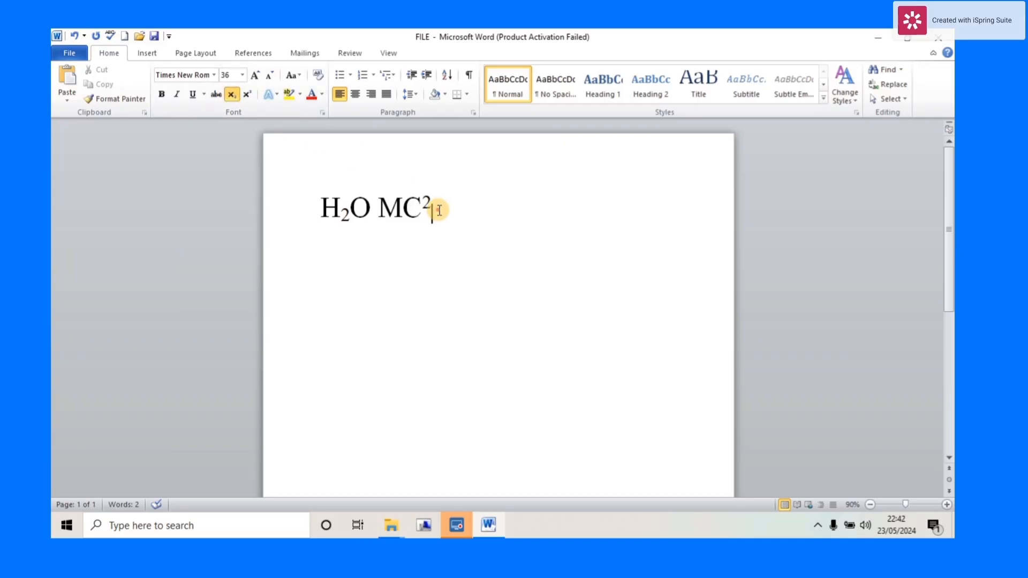
double_click(433, 207)
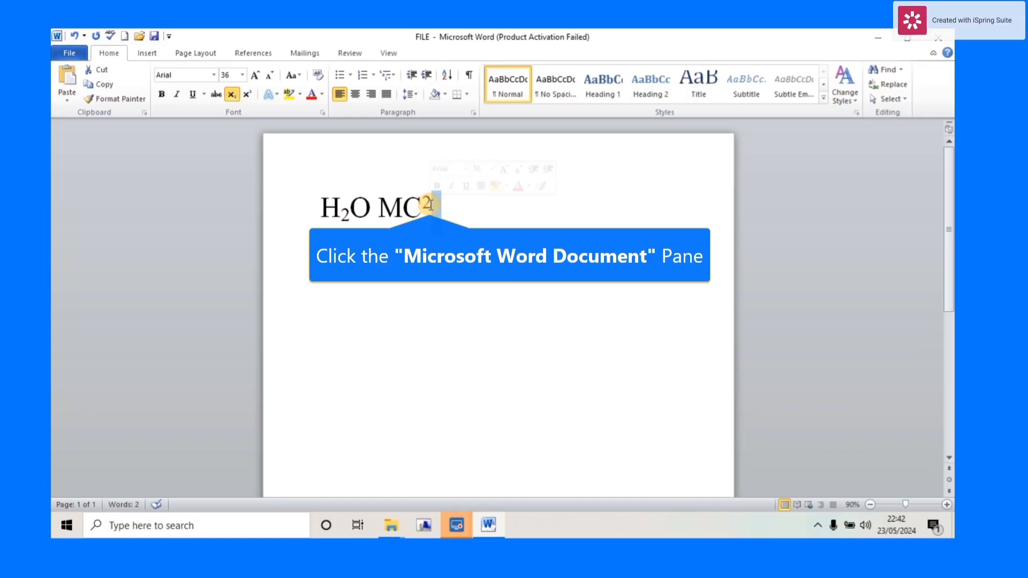
left_click(399, 181)
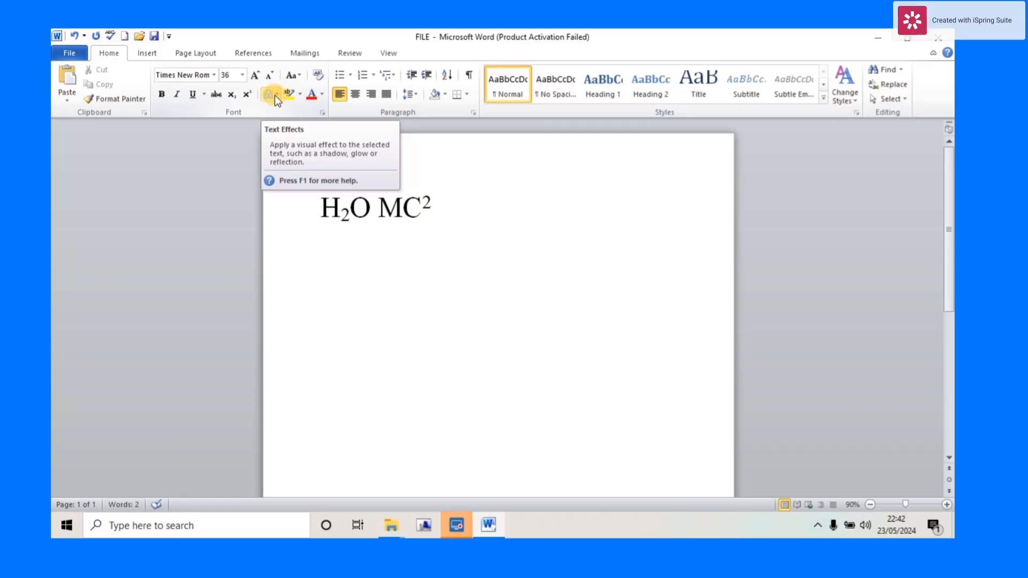
Step: Delete the H2O MC2 line completely and enter HELLO on the empty page
left_click(435, 202)
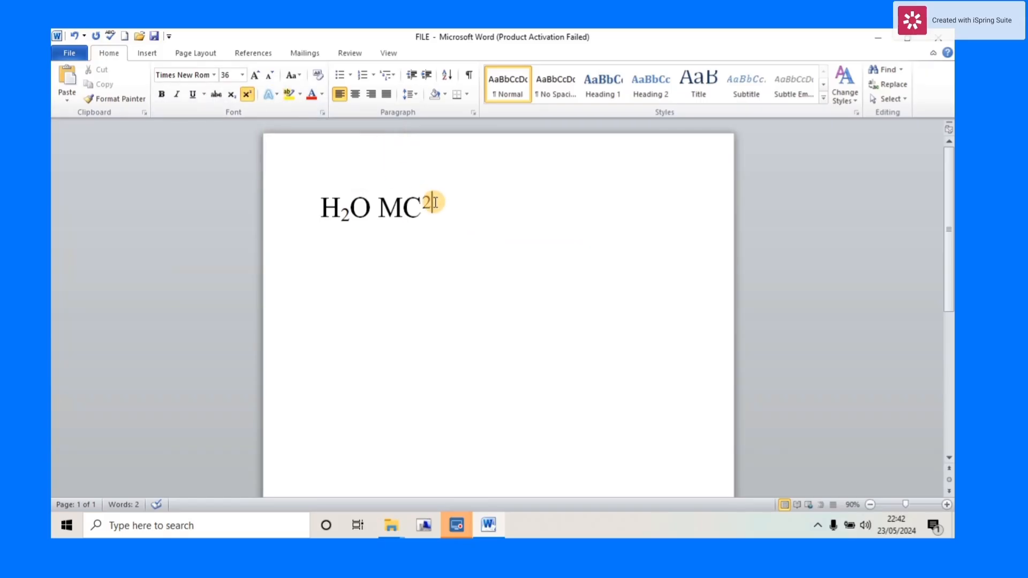
key("BackSpace")
key("BackSpace")
key("BackSpace")
key("BackSpace")
key("BackSpace")
key("BackSpace")
key("BackSpace")
key("BackSpace")
key("BackSpace")
key("BackSpace")
key("BackSpace")
key("BackSpace")
key("BackSpace")
key("BackSpace")
key("BackSpace")
key("BackSpace")
key("BackSpace")
key("BackSpace")
key("BackSpace")
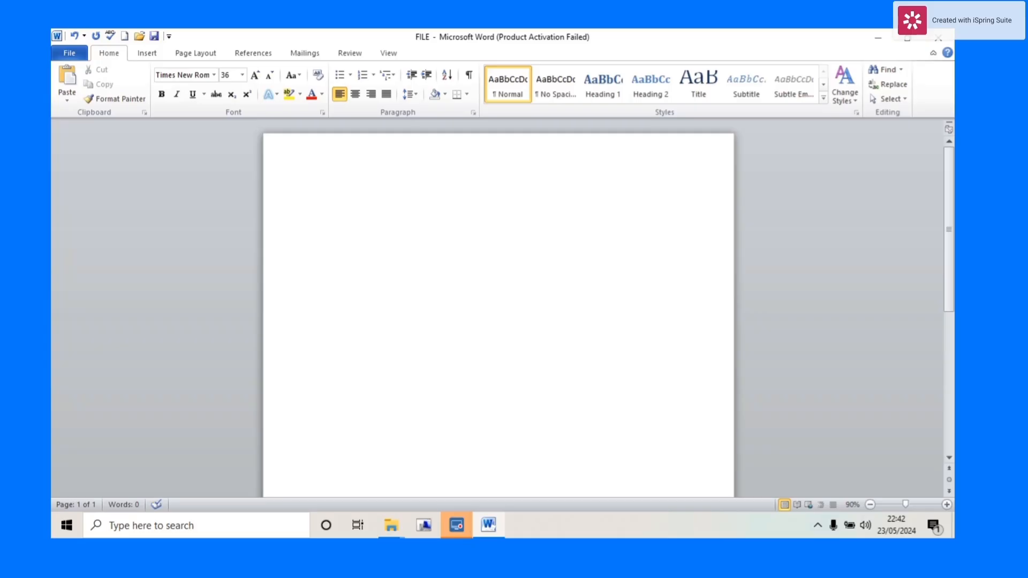
type("HELLO")
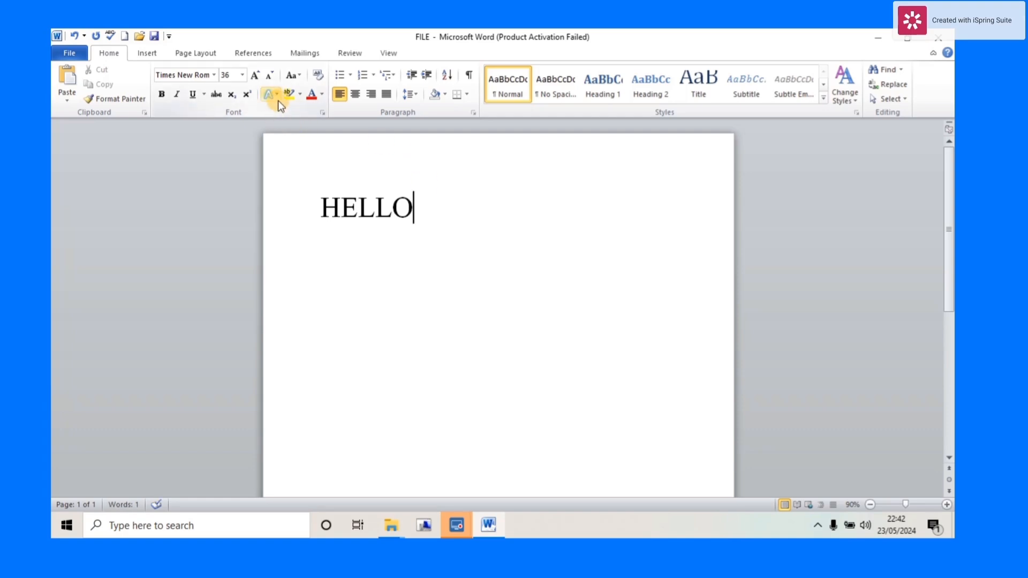
Step: Apply the preset text effect with blue fill and light blue glow to HELLO
double_click(415, 208)
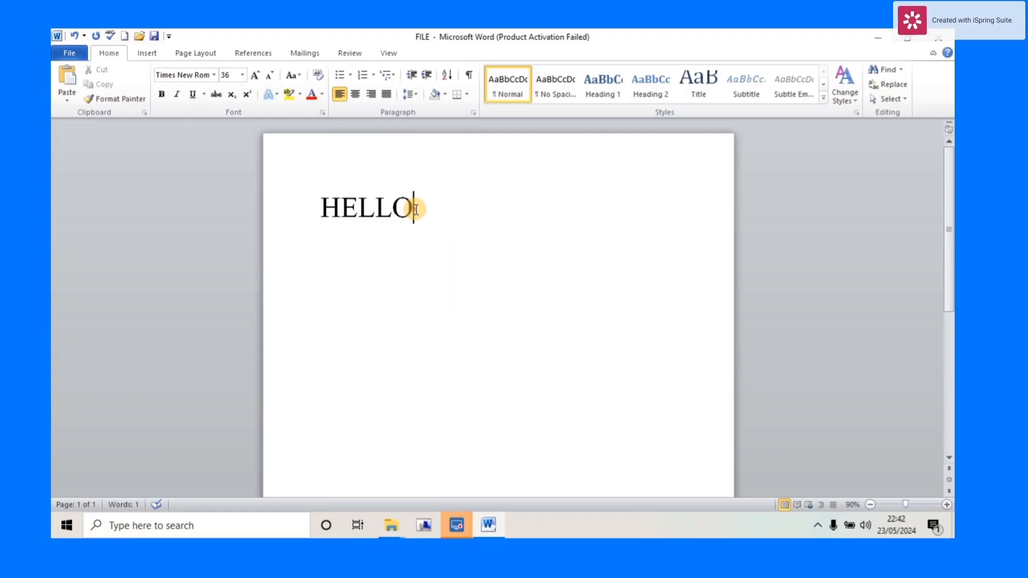
left_click_drag(406, 208, 319, 210)
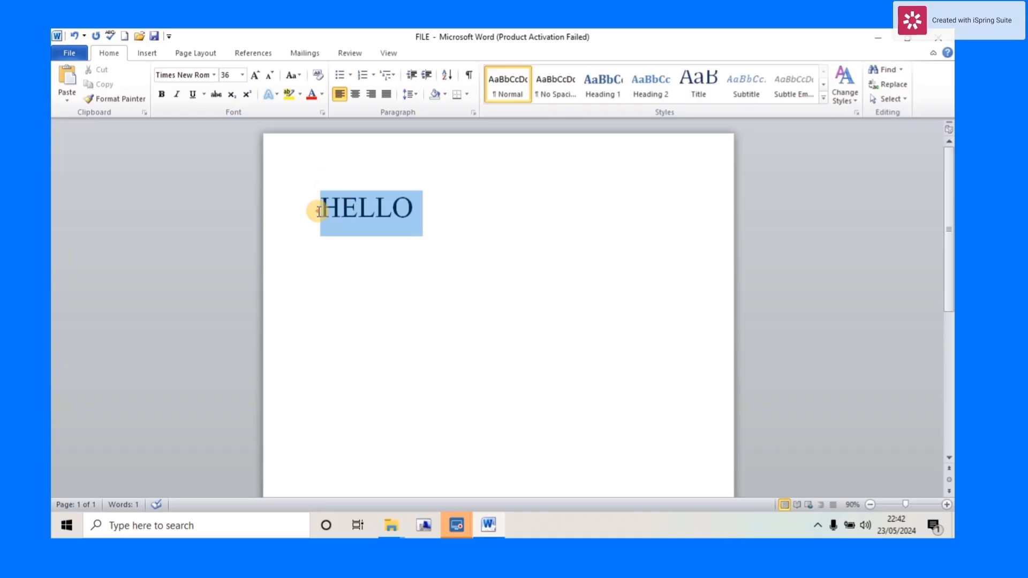
left_click(277, 97)
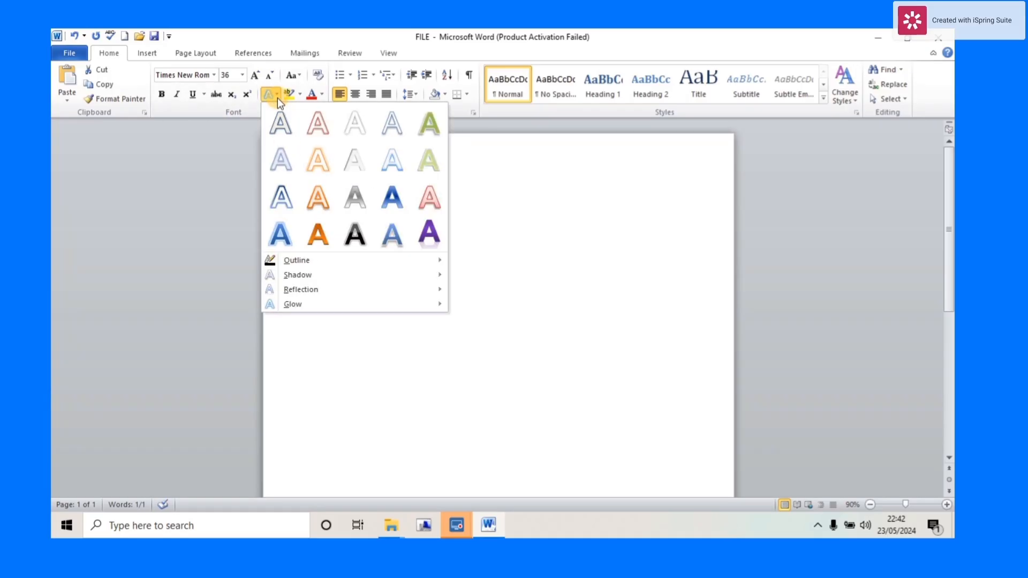
left_click(281, 233)
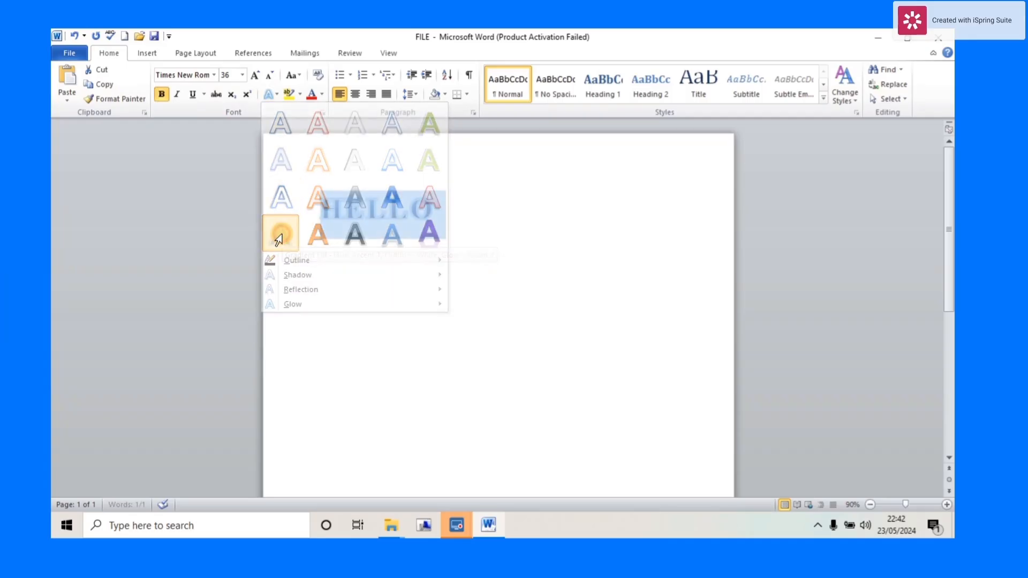
left_click(499, 215)
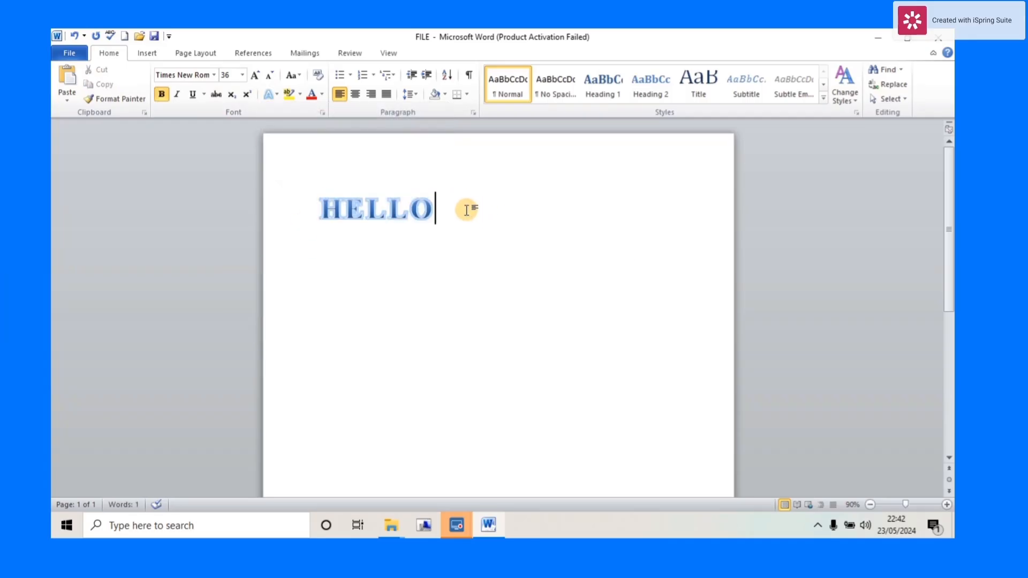
Step: Change HELLO's text effect to the preset with purple fill and a reflection
left_click_drag(438, 209, 314, 202)
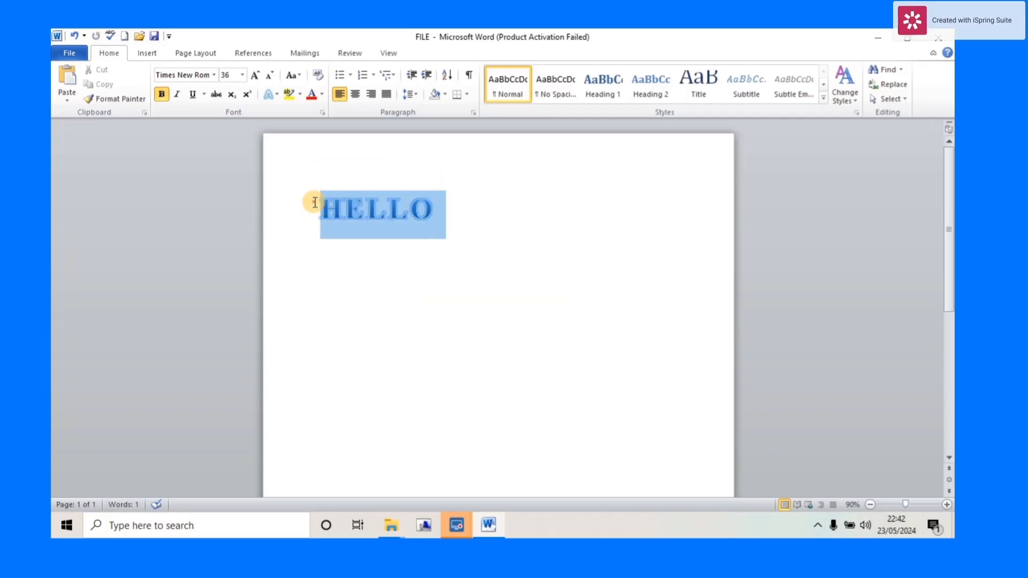
left_click(277, 95)
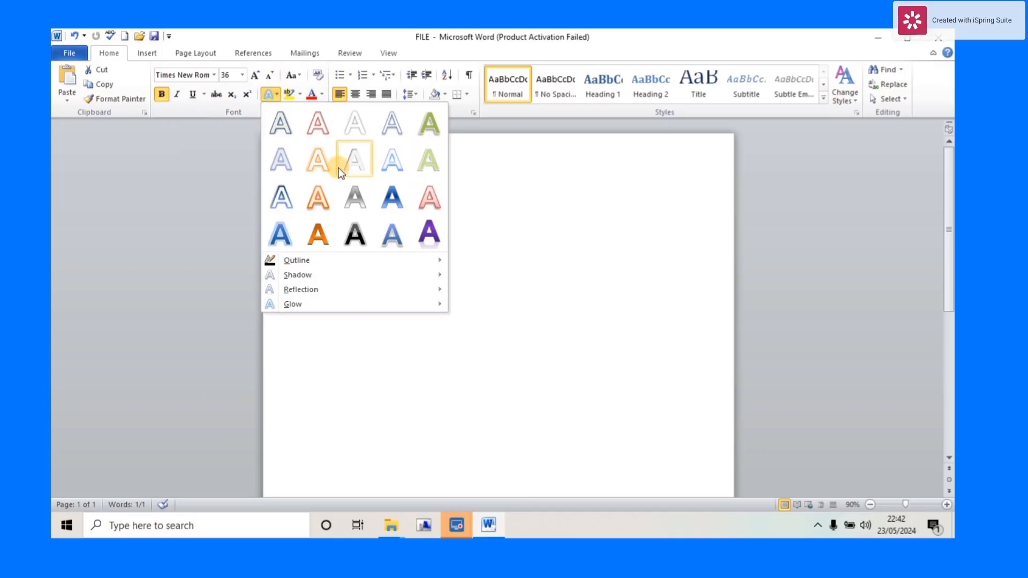
left_click(430, 230)
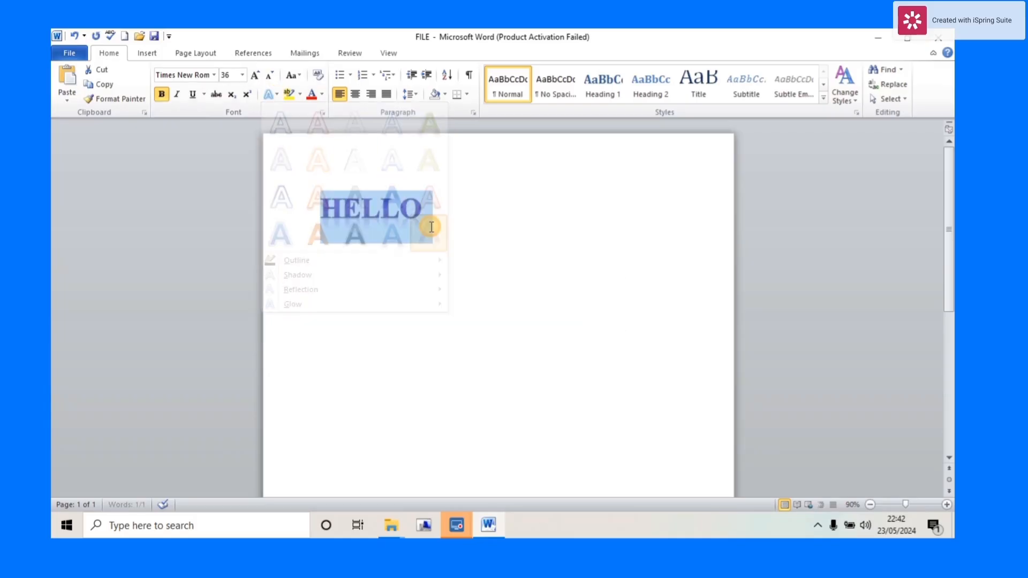
left_click(477, 224)
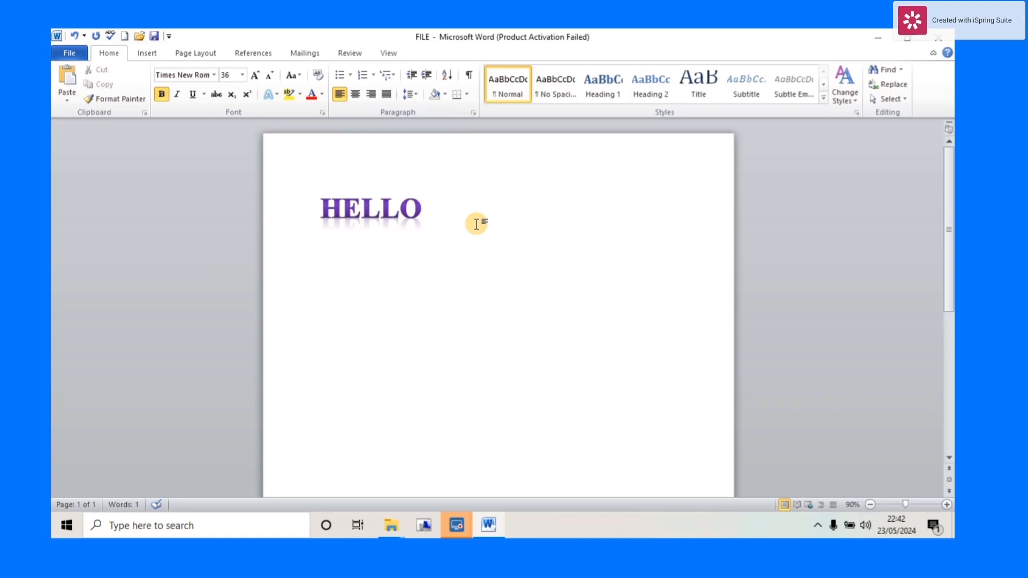
Step: Give HELLO a yellow text outline, and look through the shadow and reflection effects without choosing one
left_click_drag(424, 209, 321, 204)
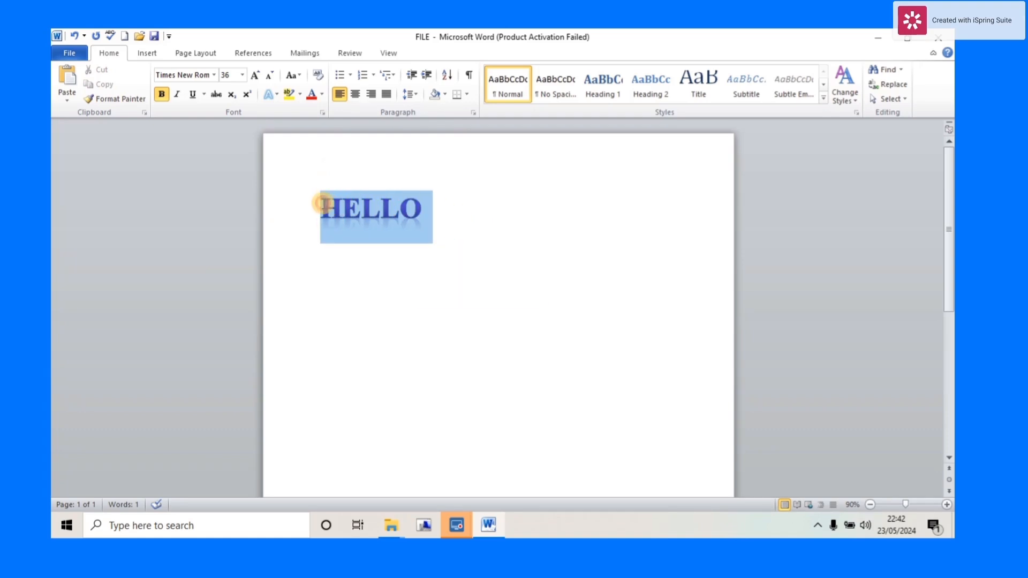
left_click(275, 95)
mouse_move(299, 260)
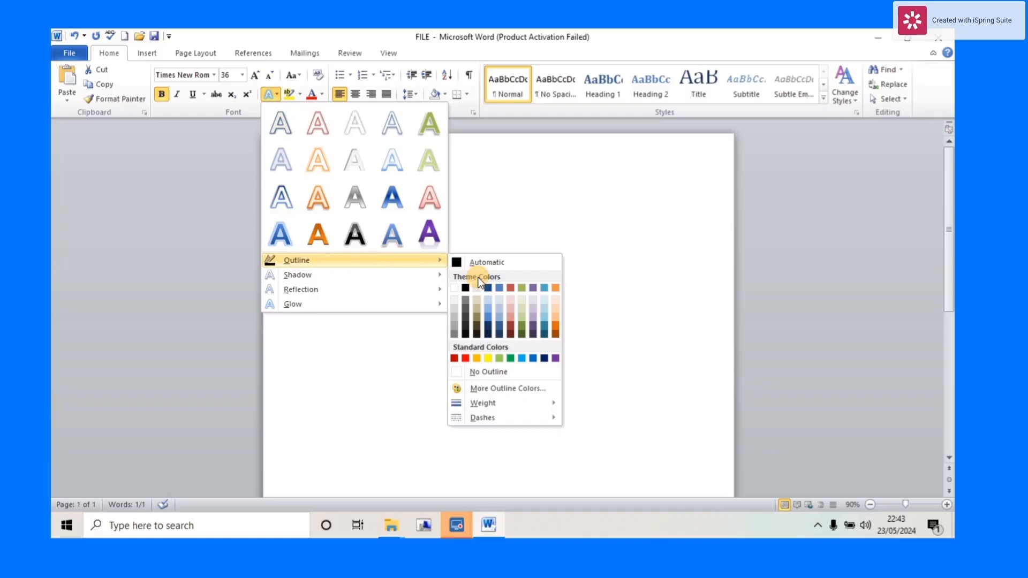
left_click(489, 357)
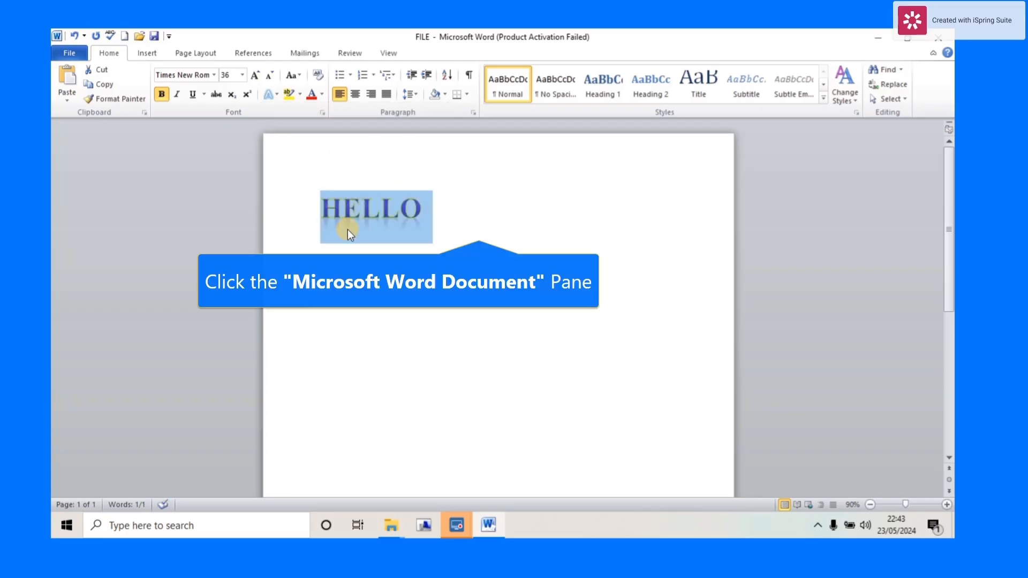
left_click(459, 213)
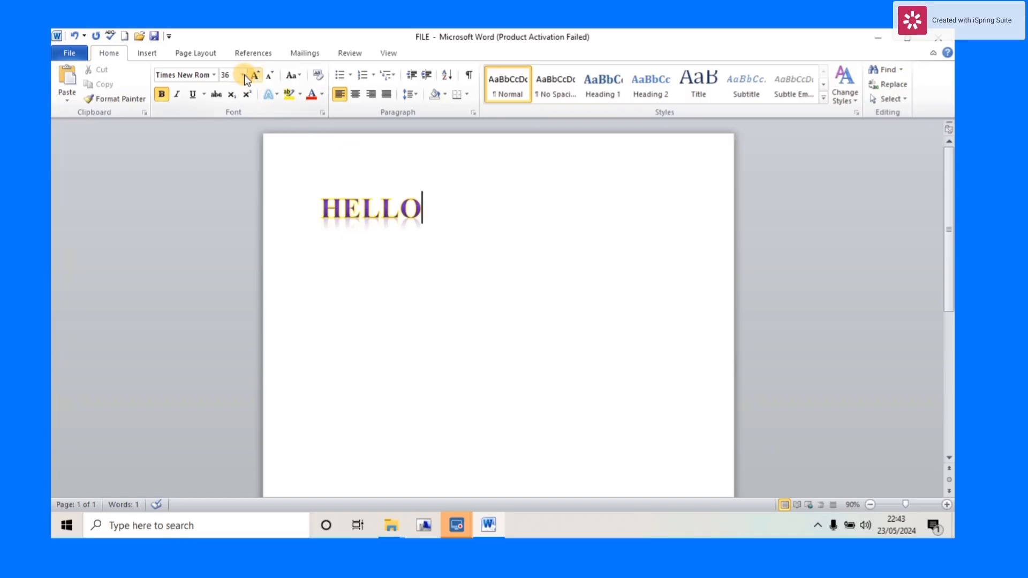
left_click(272, 92)
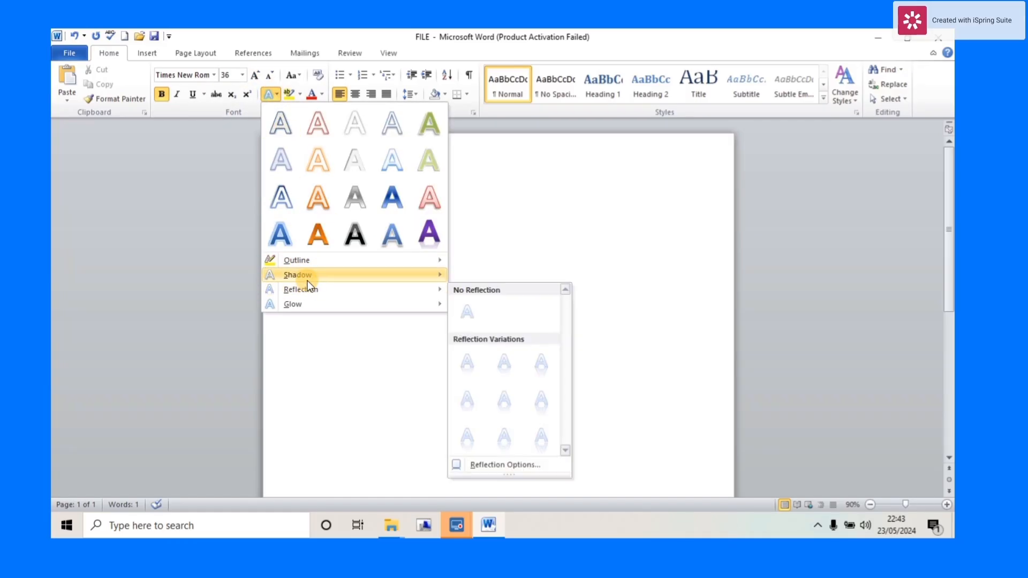
left_click(488, 161)
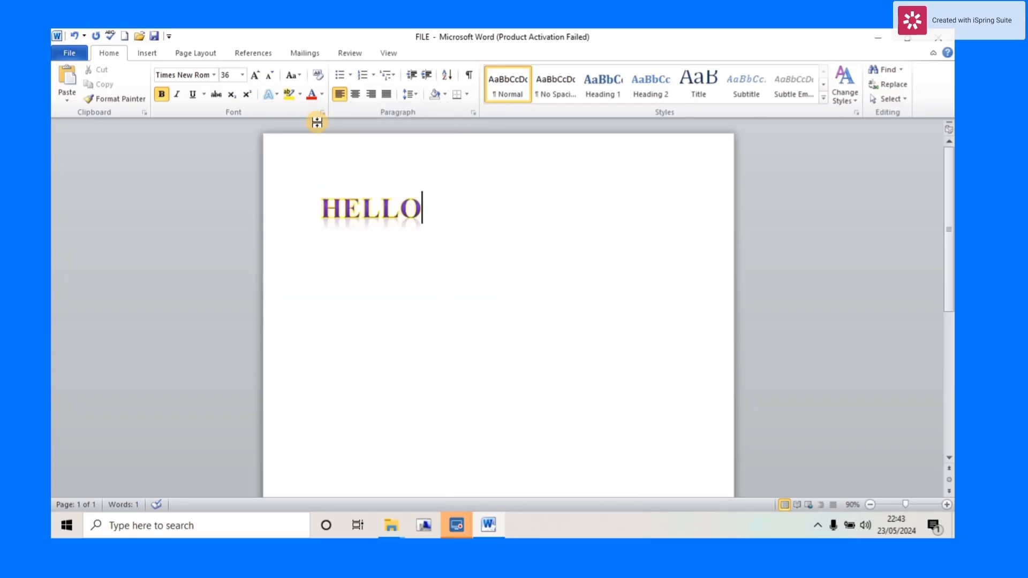
Step: Undo the outline and both preset text effects on HELLO, and deselect the word
left_click(75, 34)
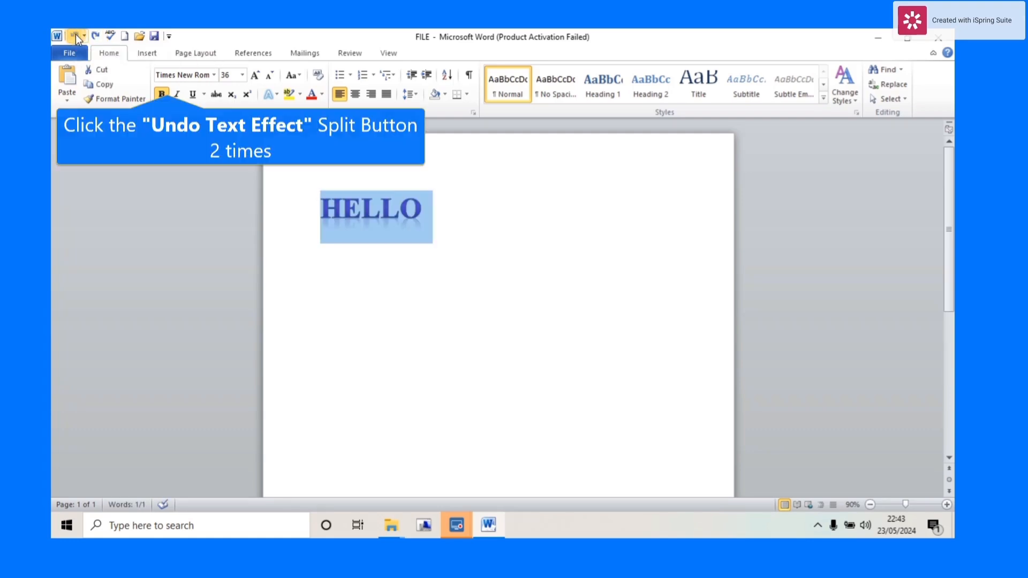
left_click(76, 34)
left_click(76, 34)
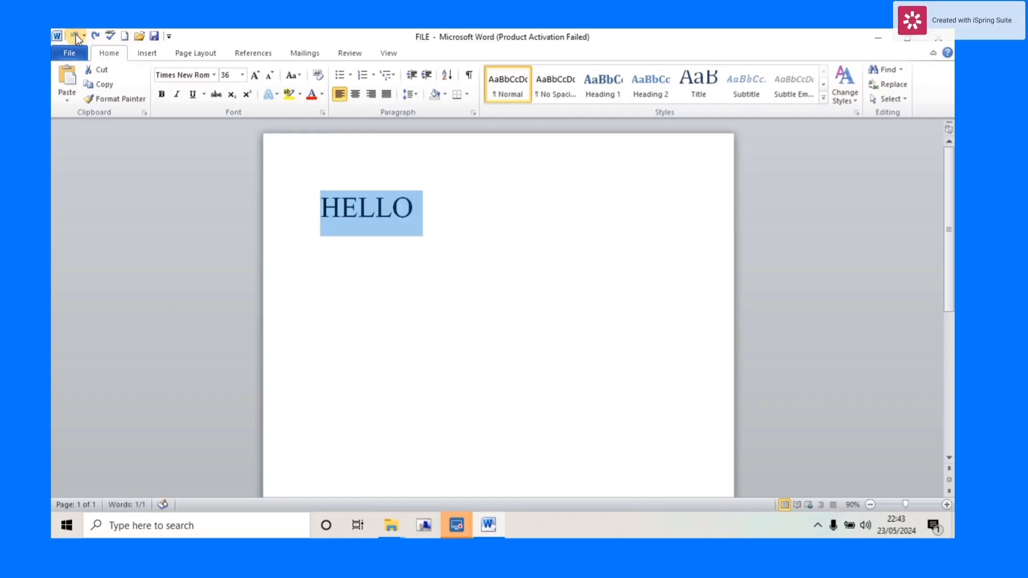
left_click(426, 203)
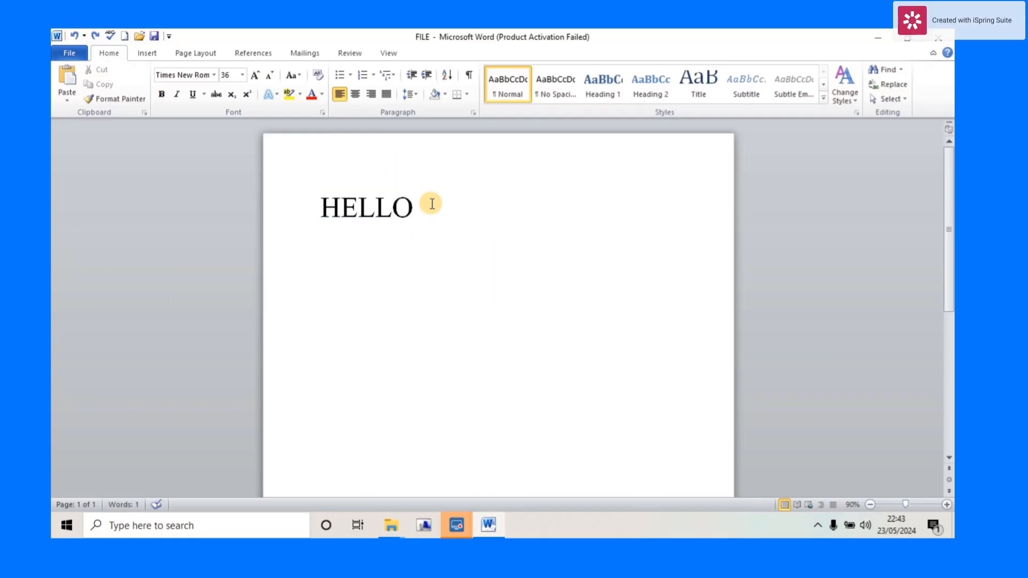
Step: Highlight the word HELLO in yellow
left_click(290, 95)
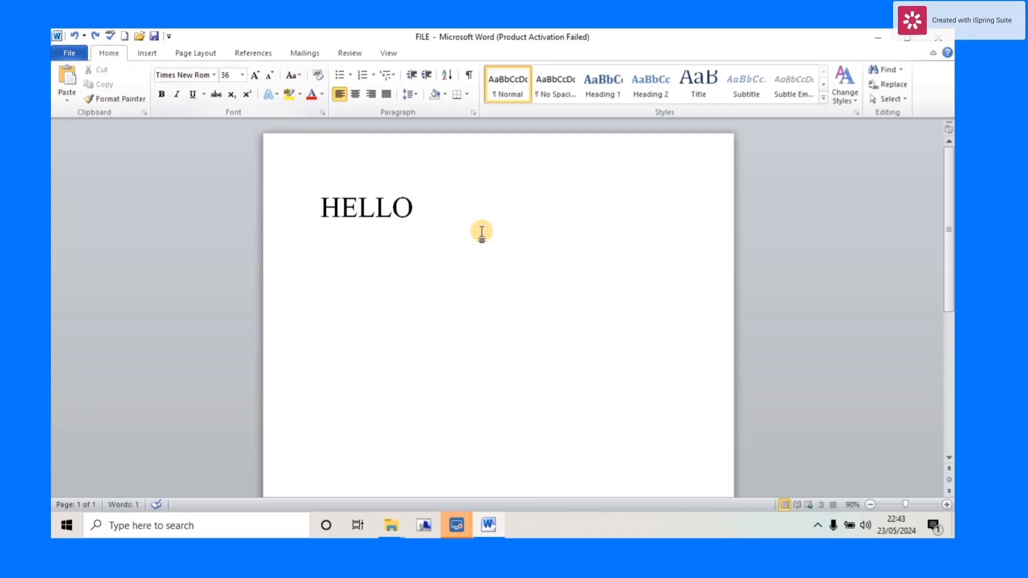
left_click(417, 208)
left_click_drag(417, 207, 328, 206)
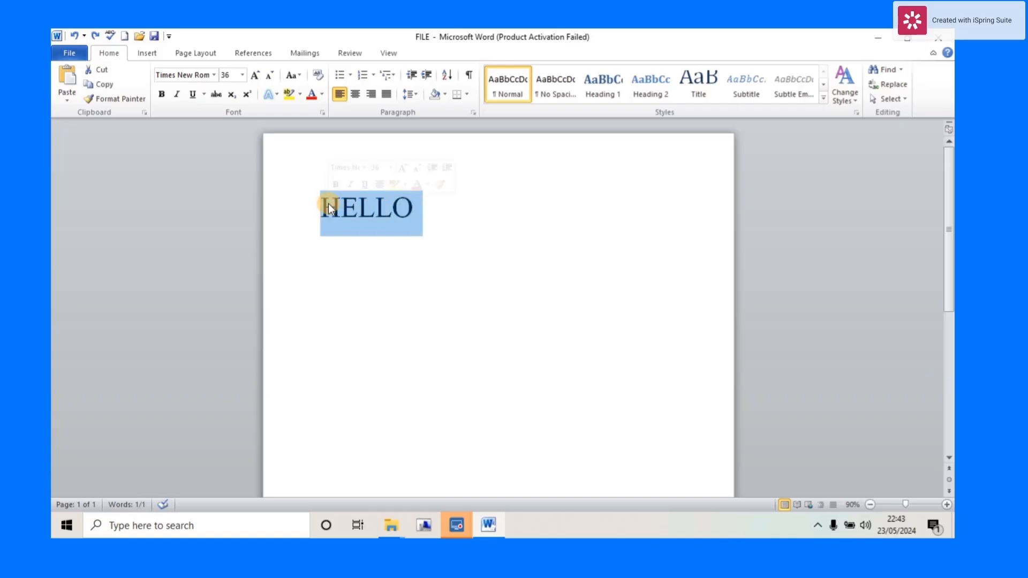
left_click(289, 95)
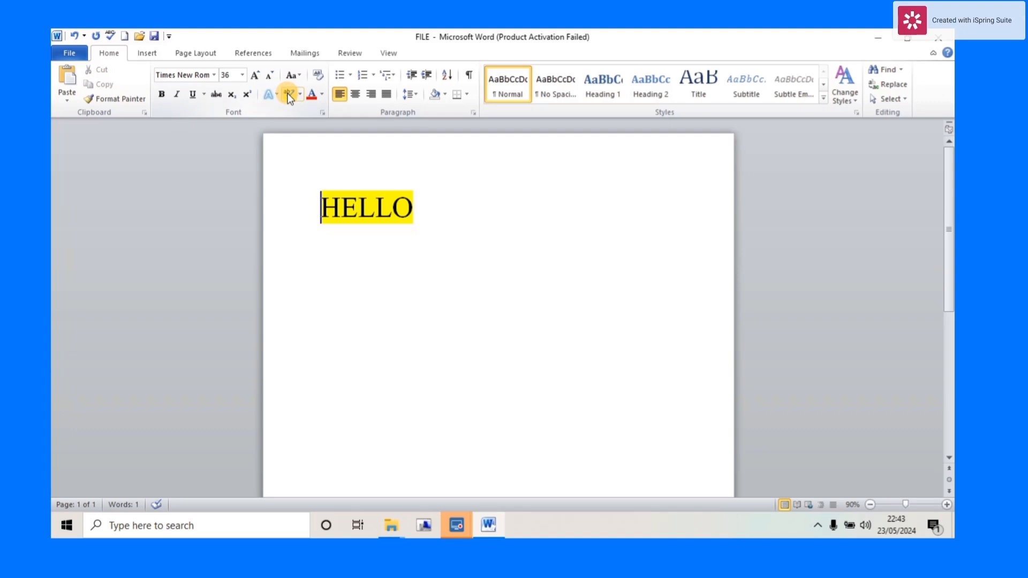
Step: Remove the yellow highlight from HELLO by setting the highlight to No Color
left_click(416, 208)
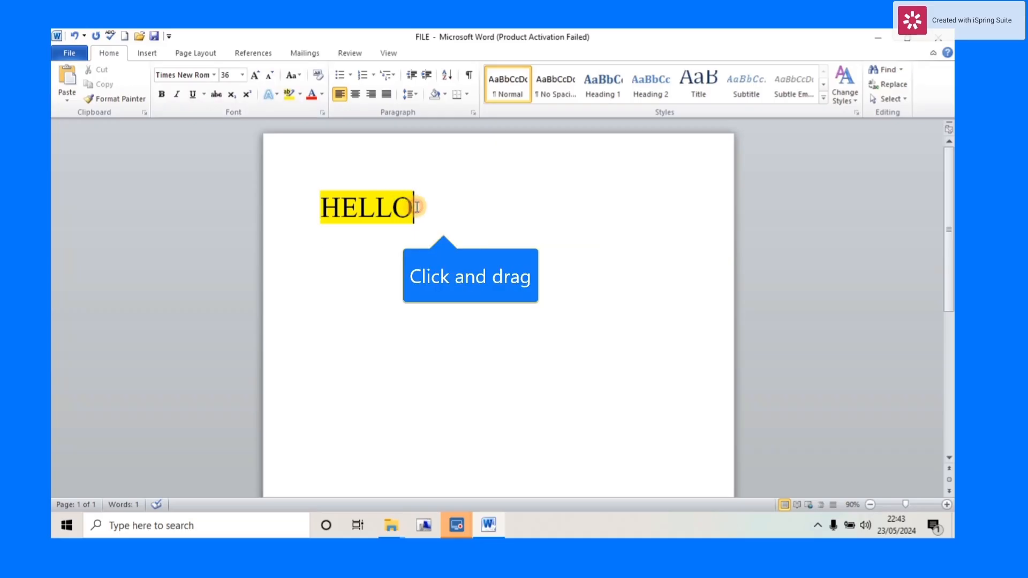
left_click_drag(415, 207, 305, 199)
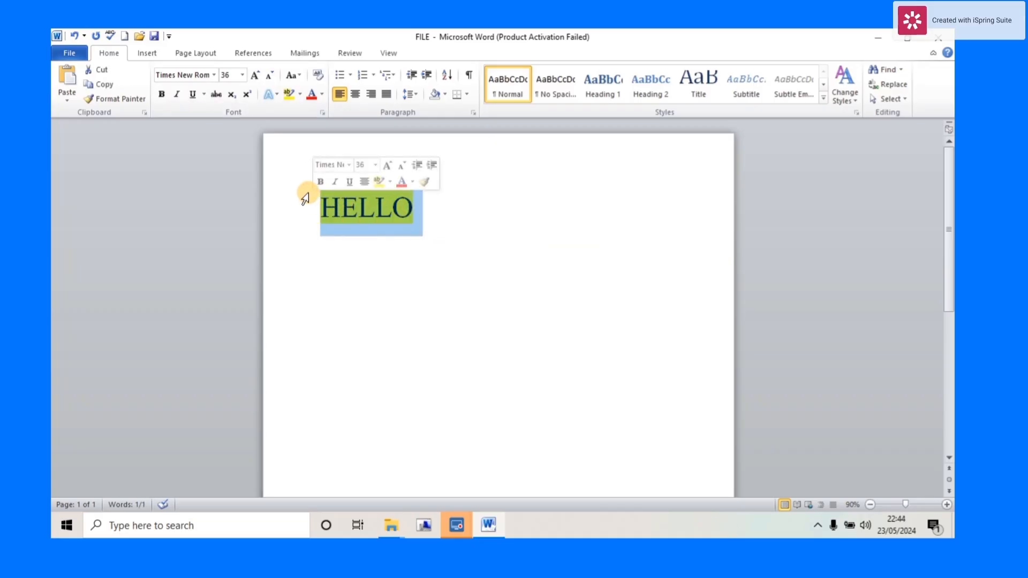
left_click(299, 93)
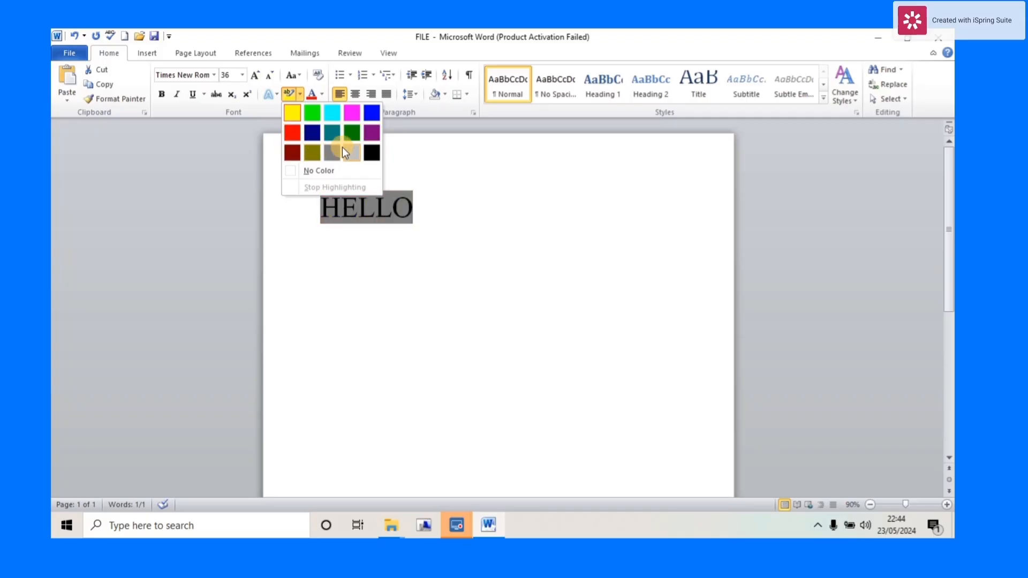
left_click(288, 171)
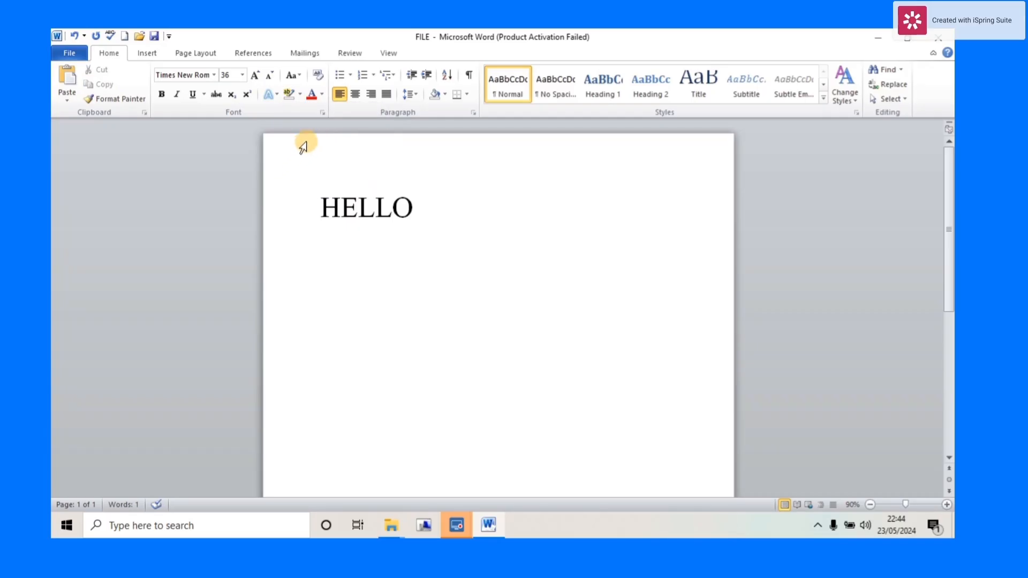
Step: Highlight the whole word HELLO in bright blue
left_click(416, 212)
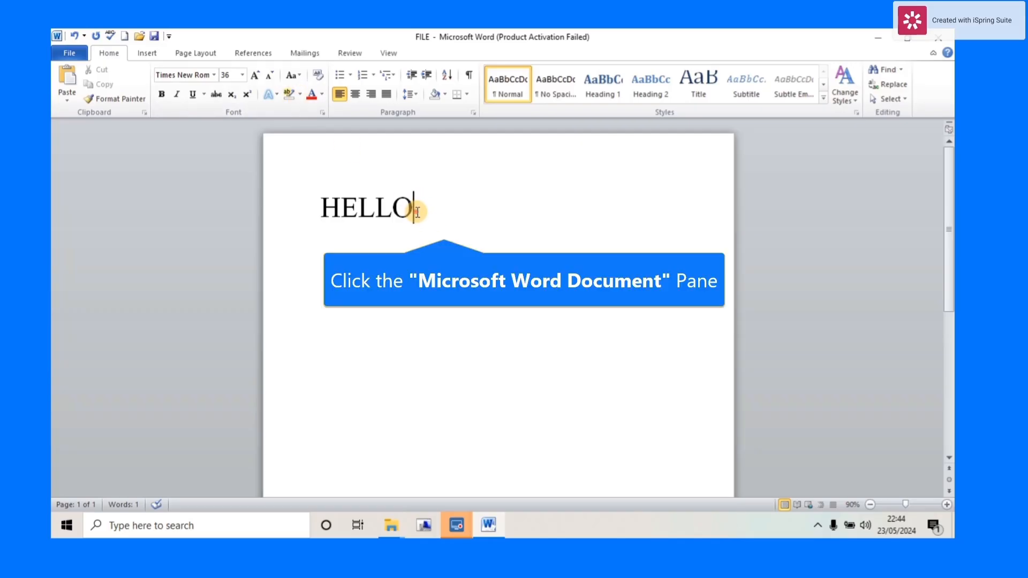
left_click_drag(417, 212, 316, 207)
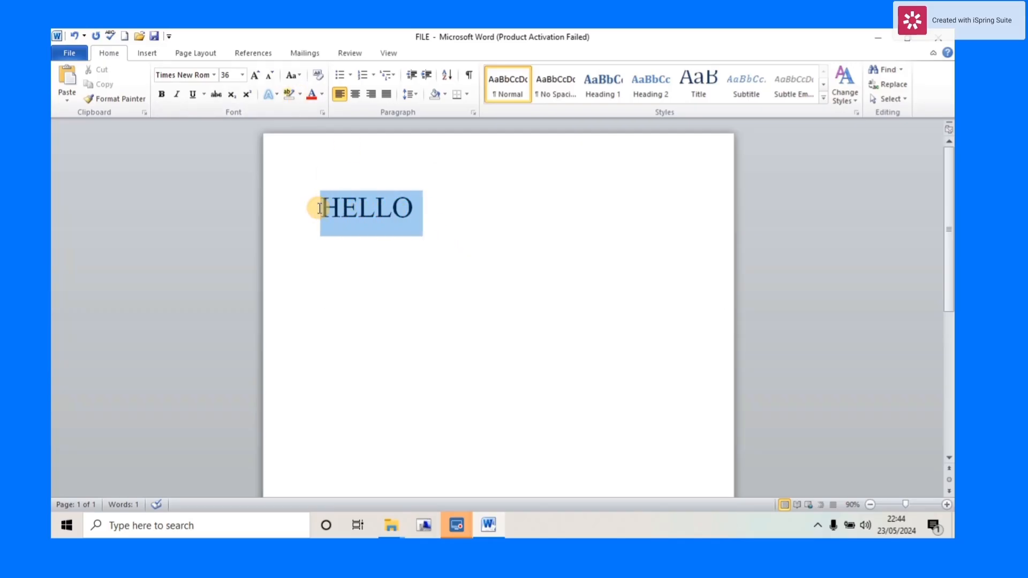
left_click(298, 96)
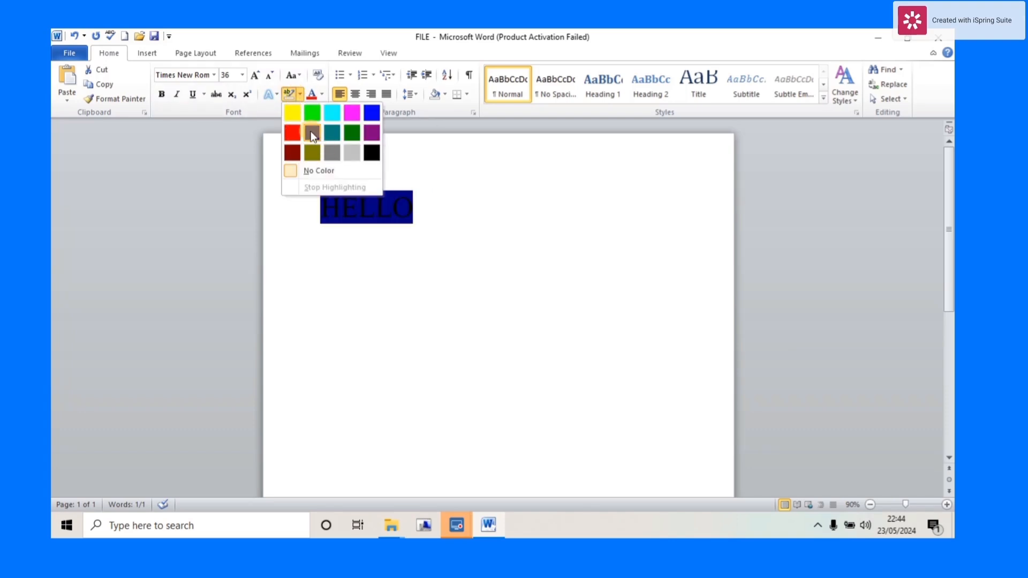
left_click(372, 112)
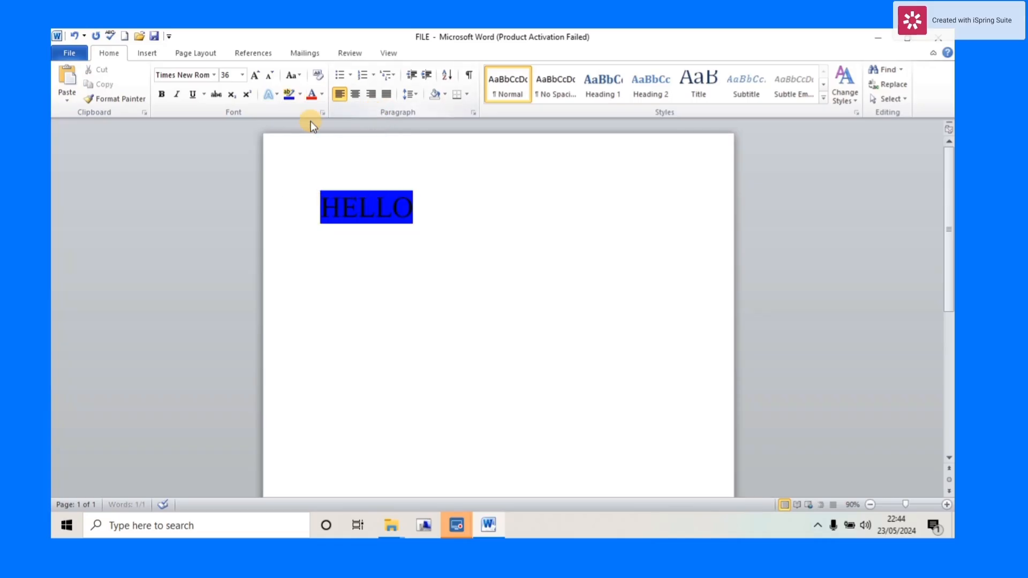
Step: Try to clear the blue highlight from HELLO using the highlighter set to No Color, without selecting the word
left_click(300, 94)
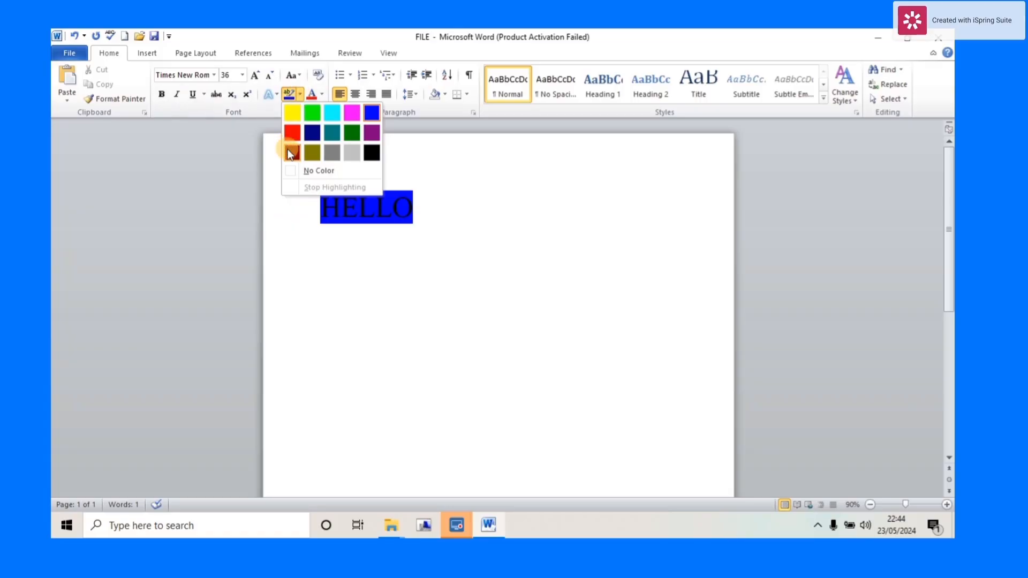
left_click(293, 171)
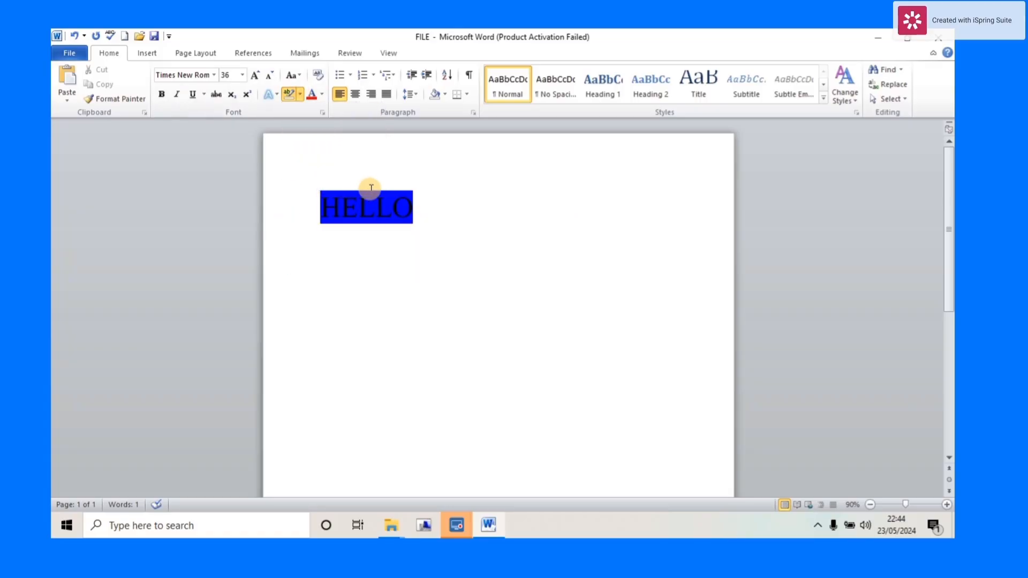
double_click(416, 210)
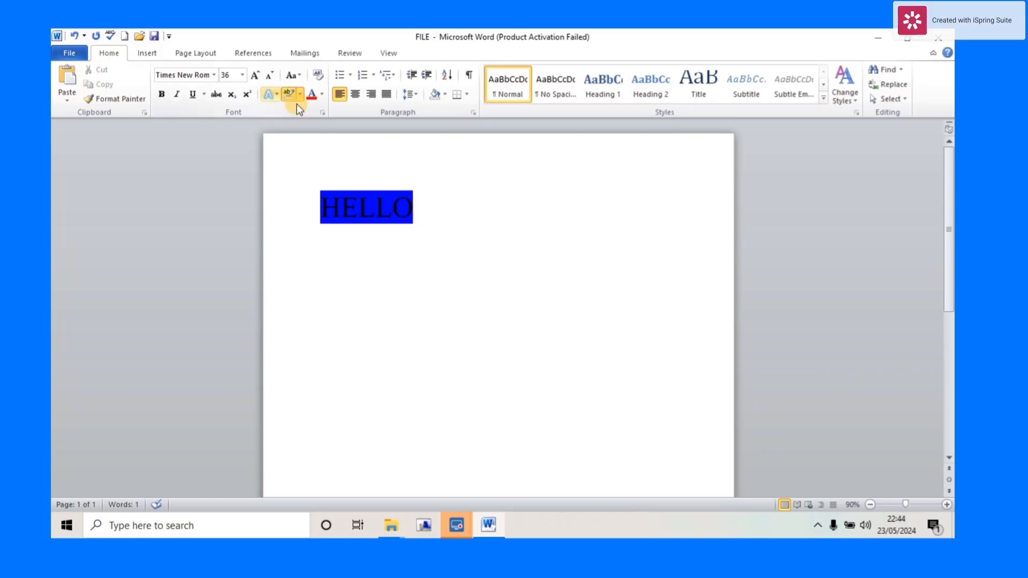
left_click(414, 207)
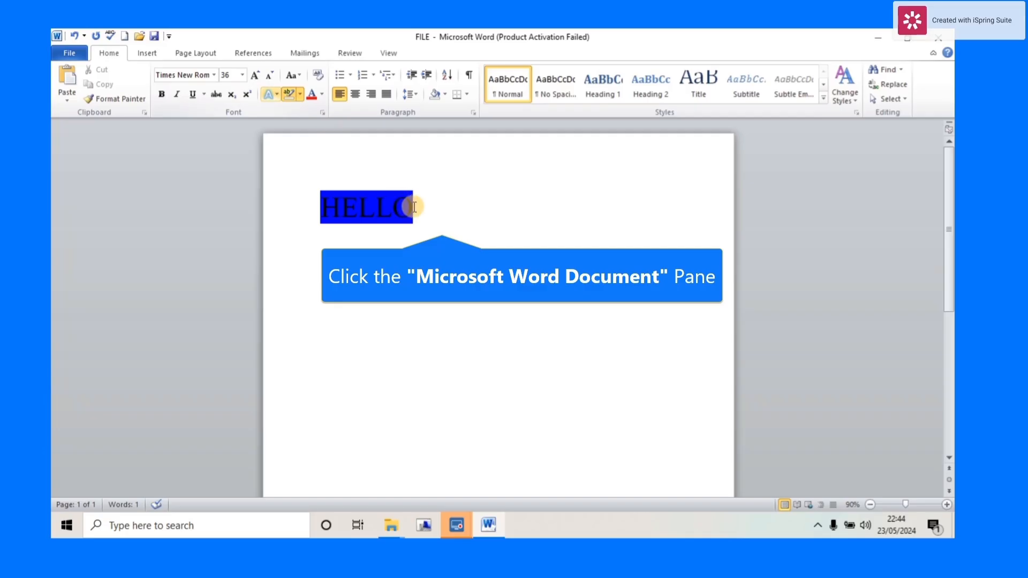
Step: Select the word HELLO and remove its blue highlight by choosing No Color
left_click_drag(414, 207, 317, 205)
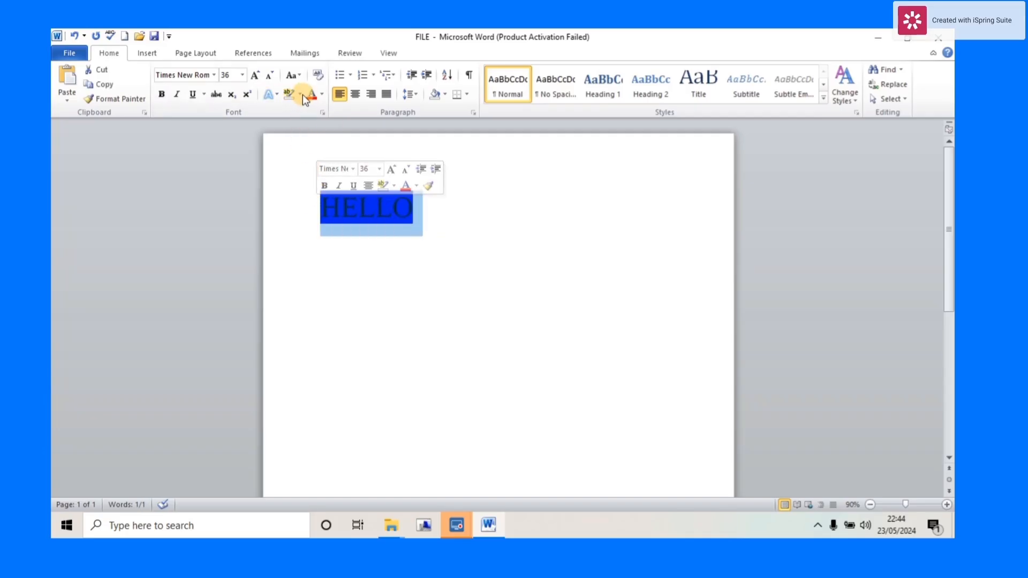
left_click(297, 98)
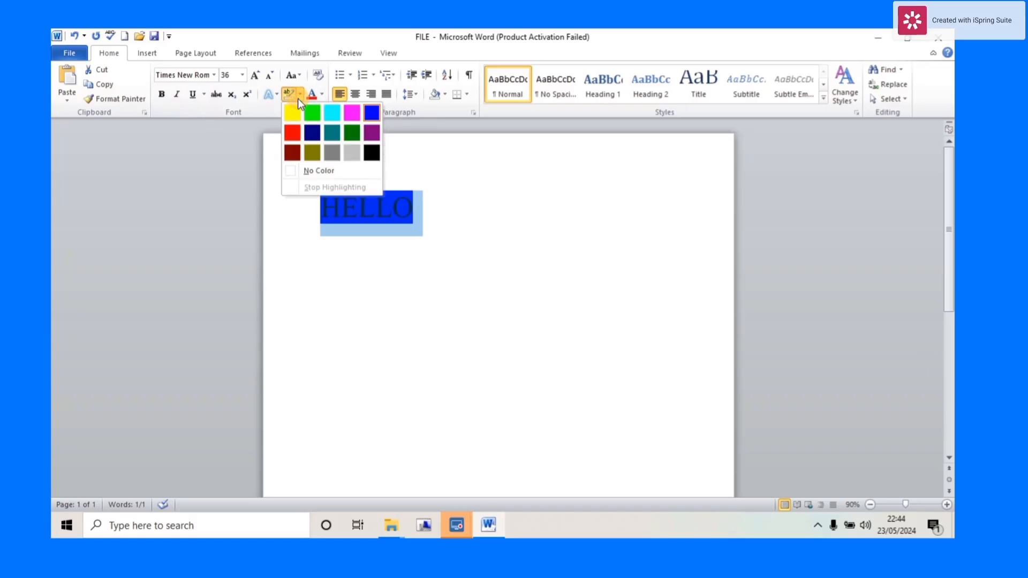
left_click(292, 169)
left_click(423, 201)
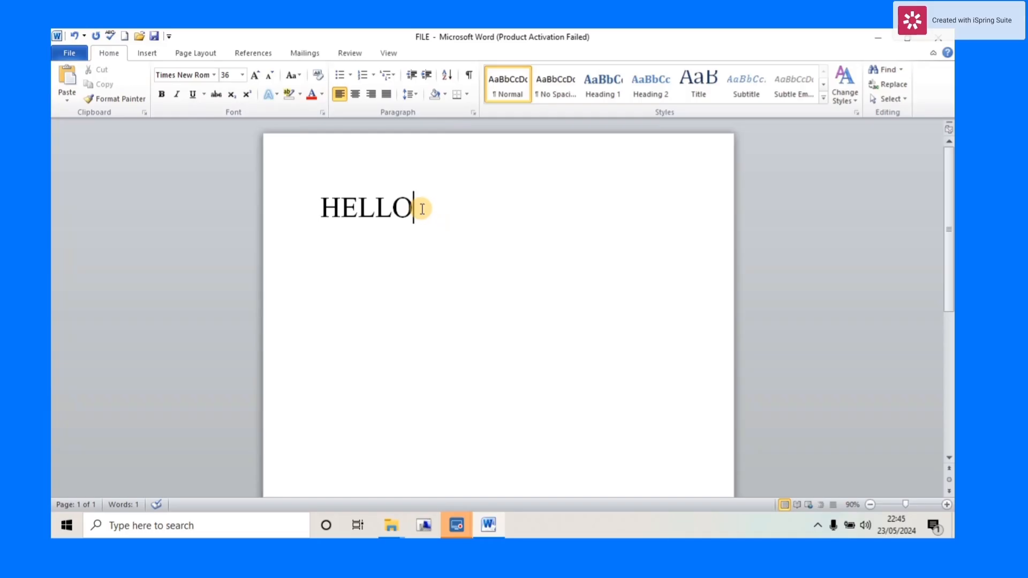
Step: Change the font color of the word HELLO to red and deselect it
left_click_drag(423, 209, 327, 203)
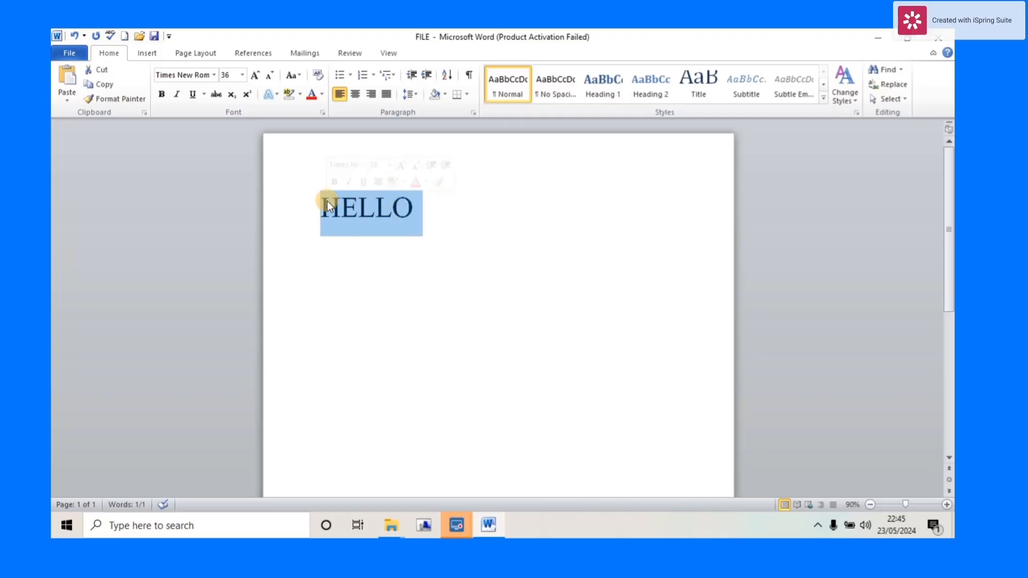
left_click(312, 100)
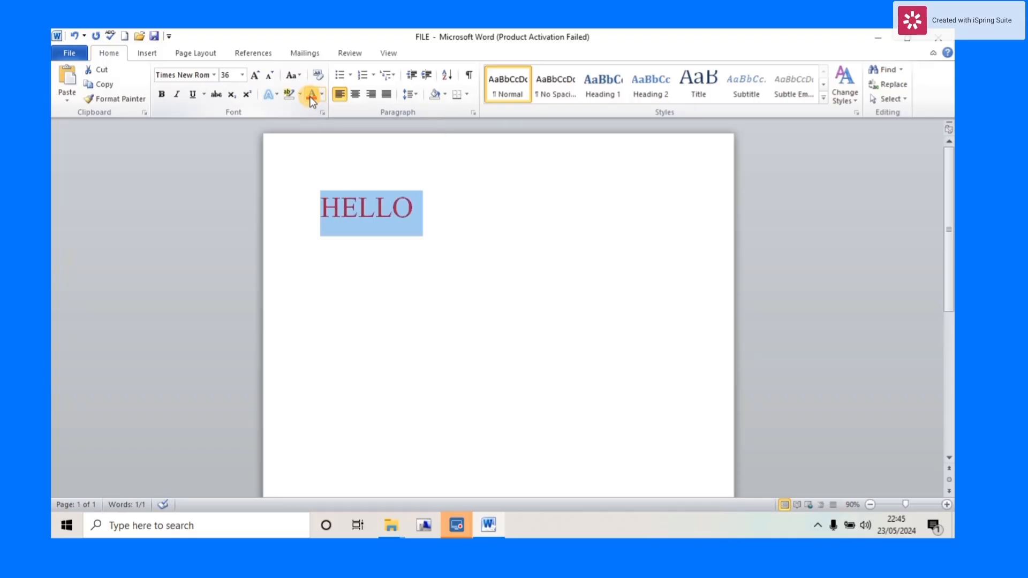
left_click(502, 224)
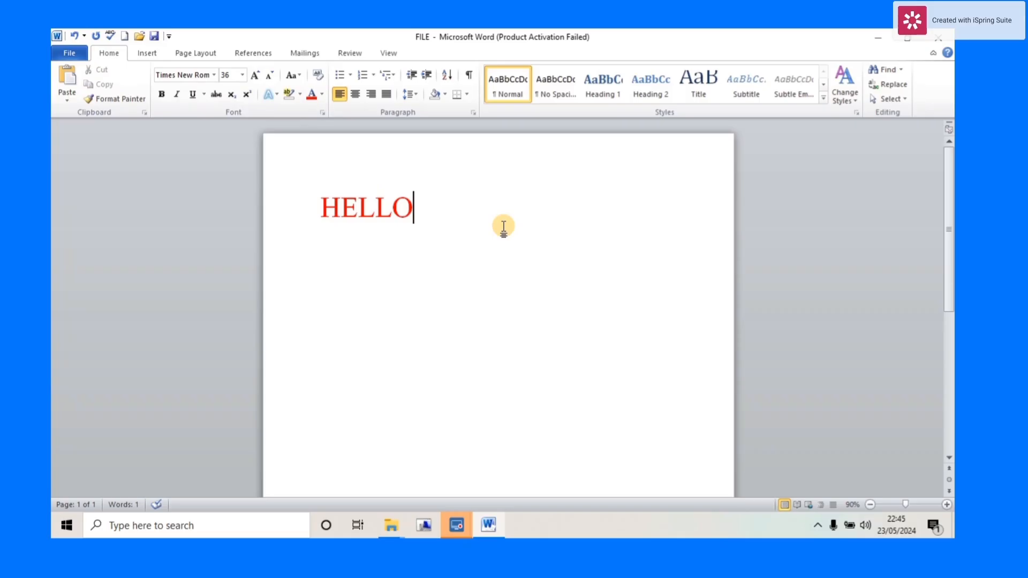
Step: Change the font color of HELLO to a bright blue chosen from the standard palette of the Colors dialog
left_click(415, 204)
left_click_drag(415, 204, 321, 205)
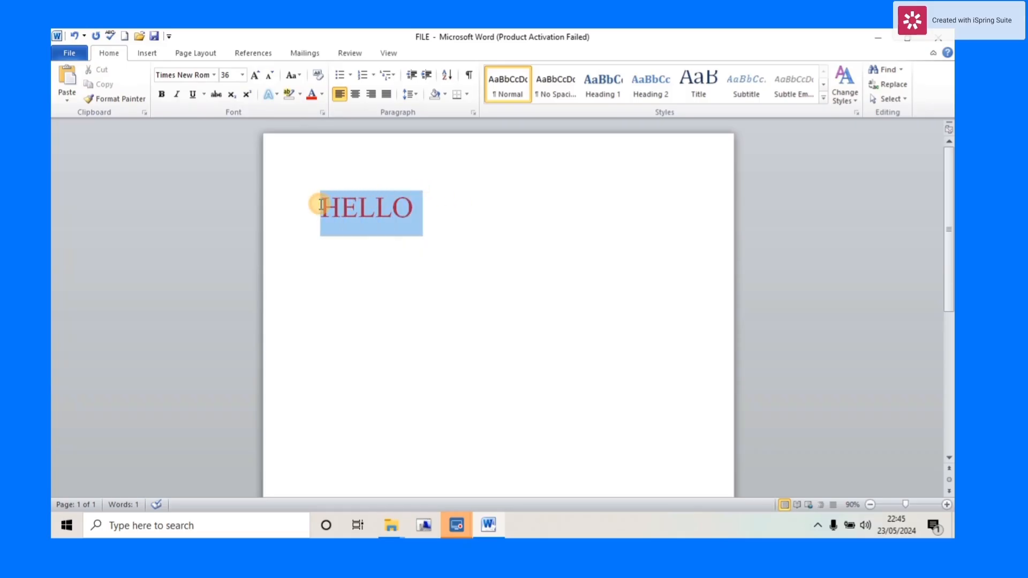
left_click(323, 96)
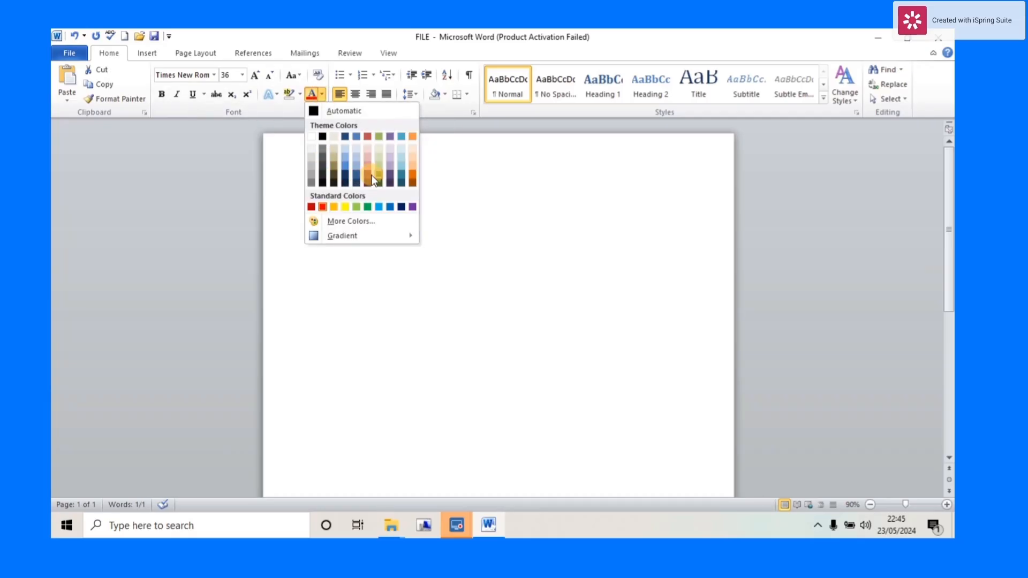
left_click(335, 223)
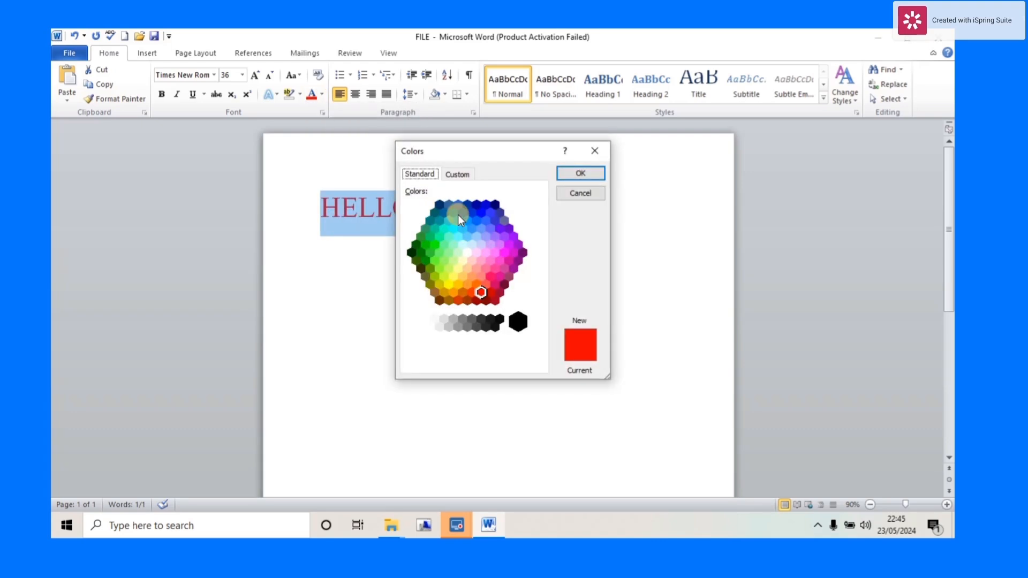
left_click(464, 242)
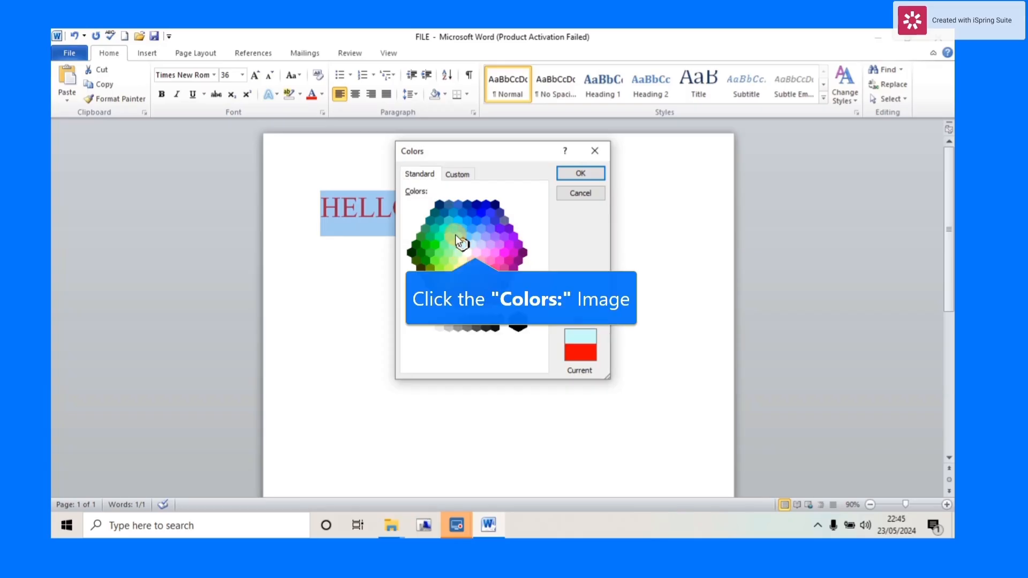
left_click(456, 237)
left_click(465, 220)
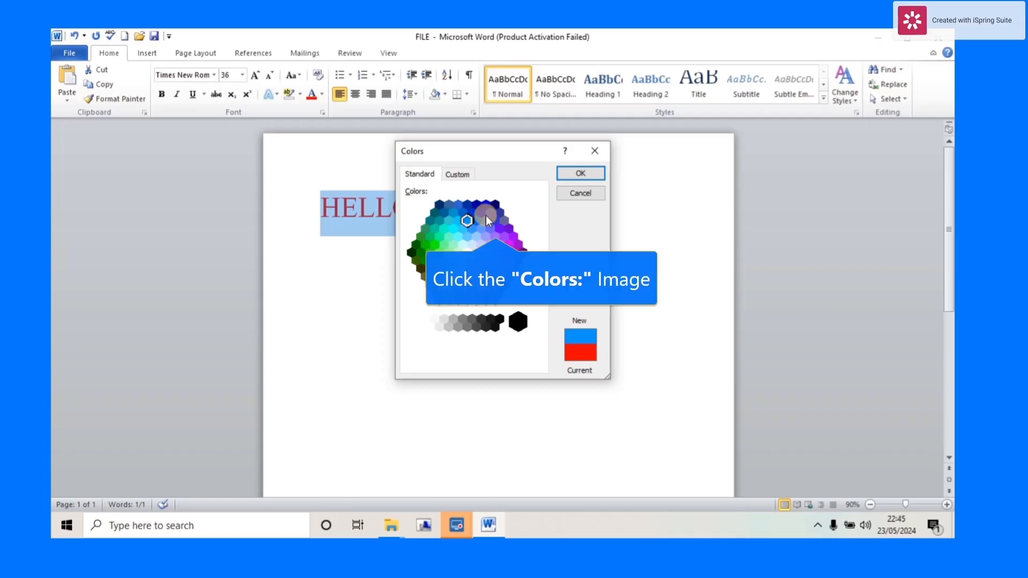
left_click(480, 210)
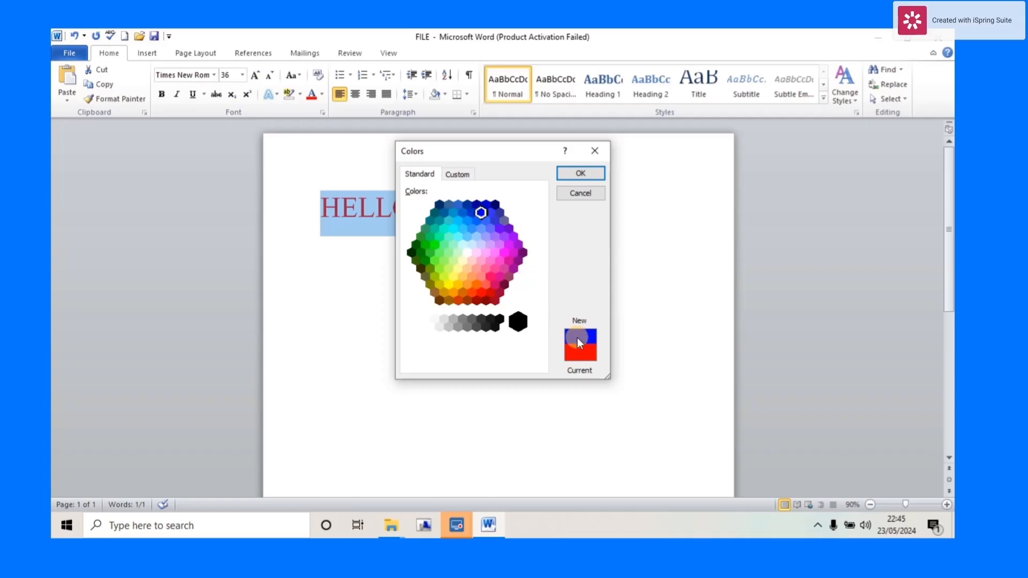
left_click(573, 172)
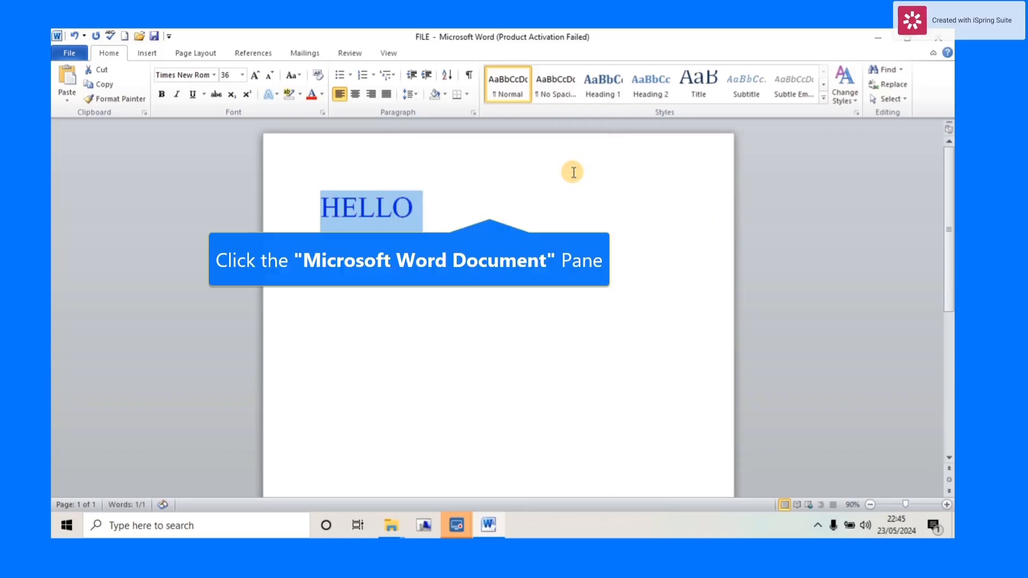
left_click(473, 187)
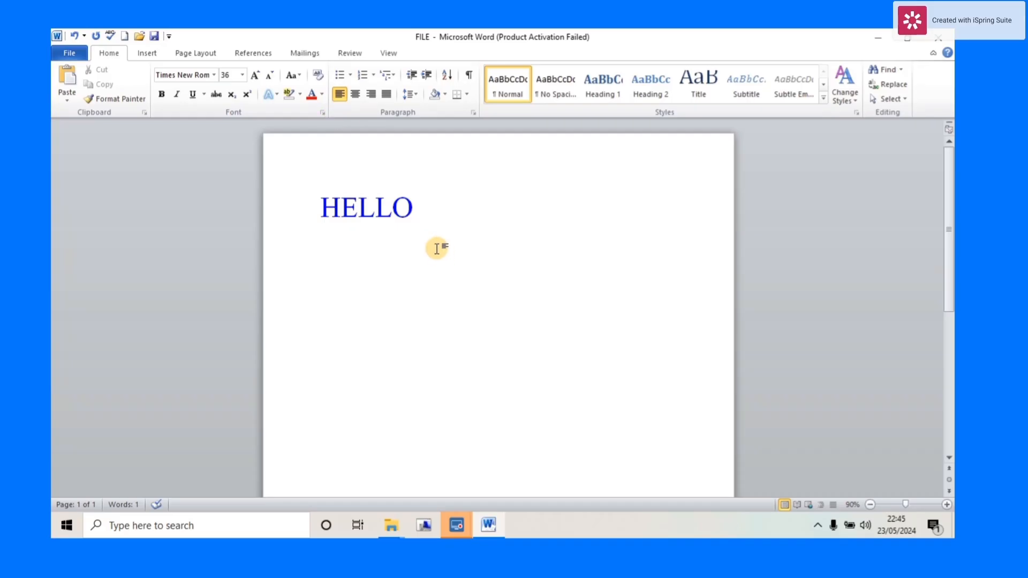
Step: Examine the font color gradient variations and the text fill color options for HELLO, closing the dialogs without changes
left_click(413, 207)
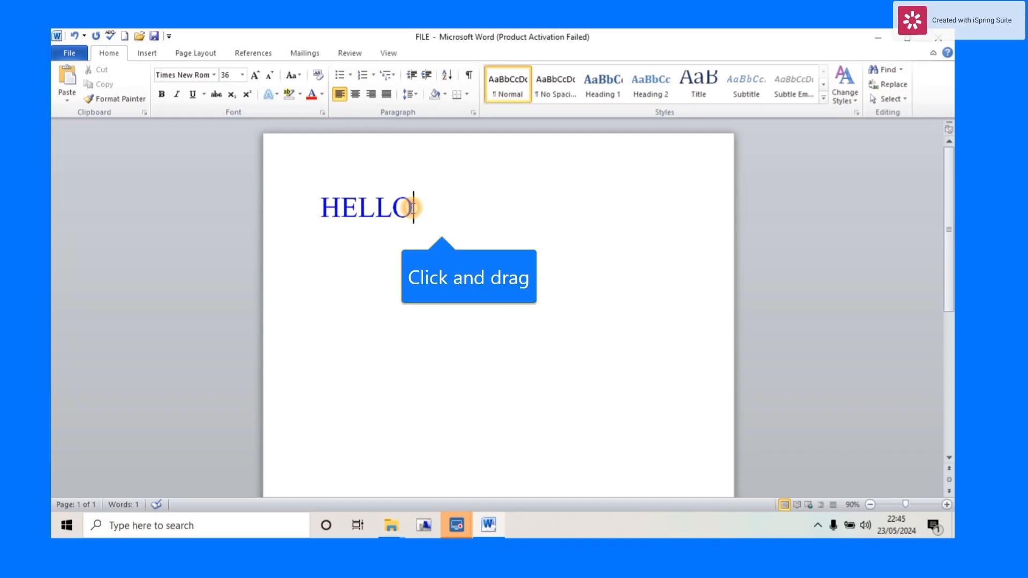
left_click_drag(414, 208, 320, 206)
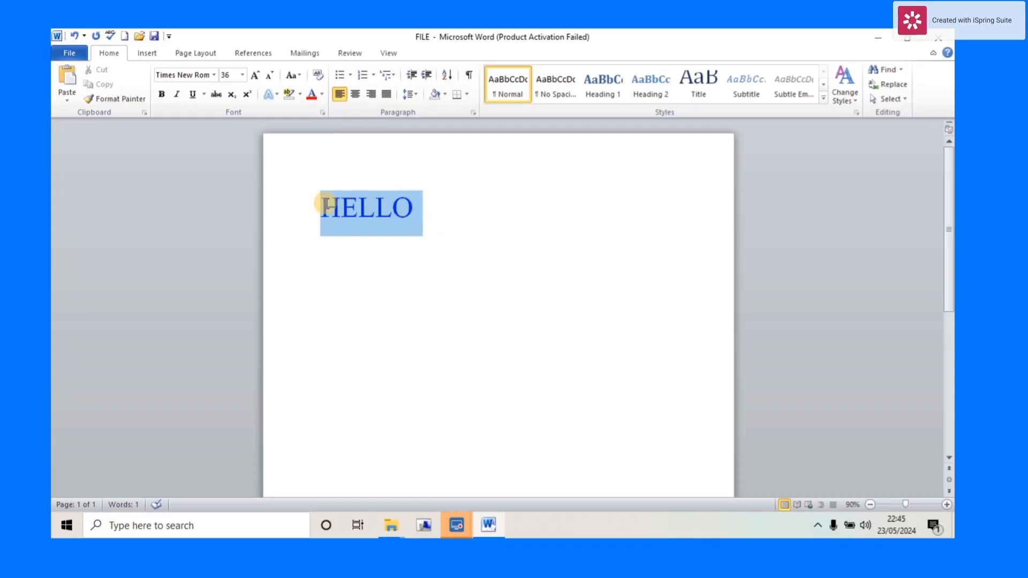
left_click(320, 97)
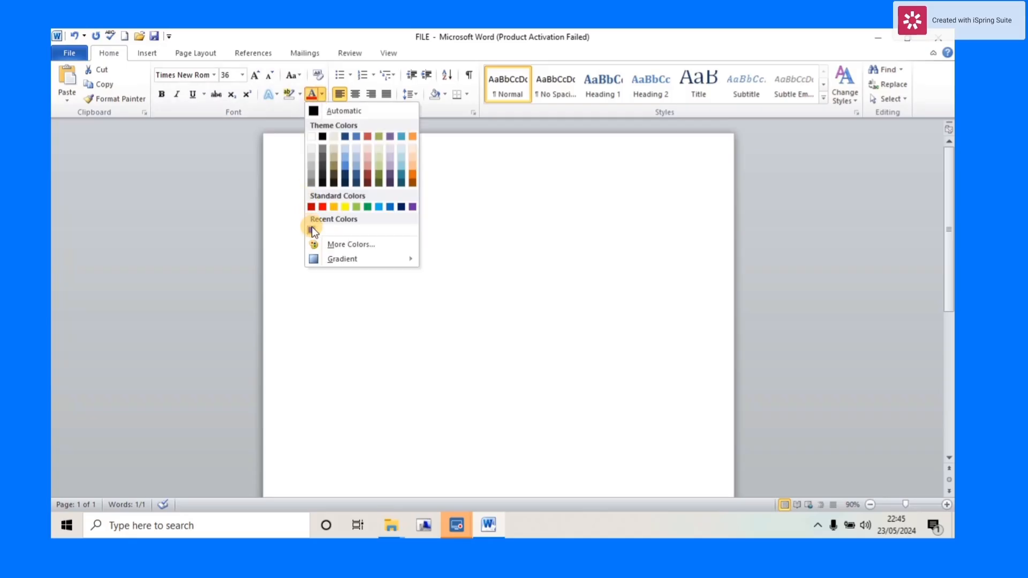
mouse_move(335, 259)
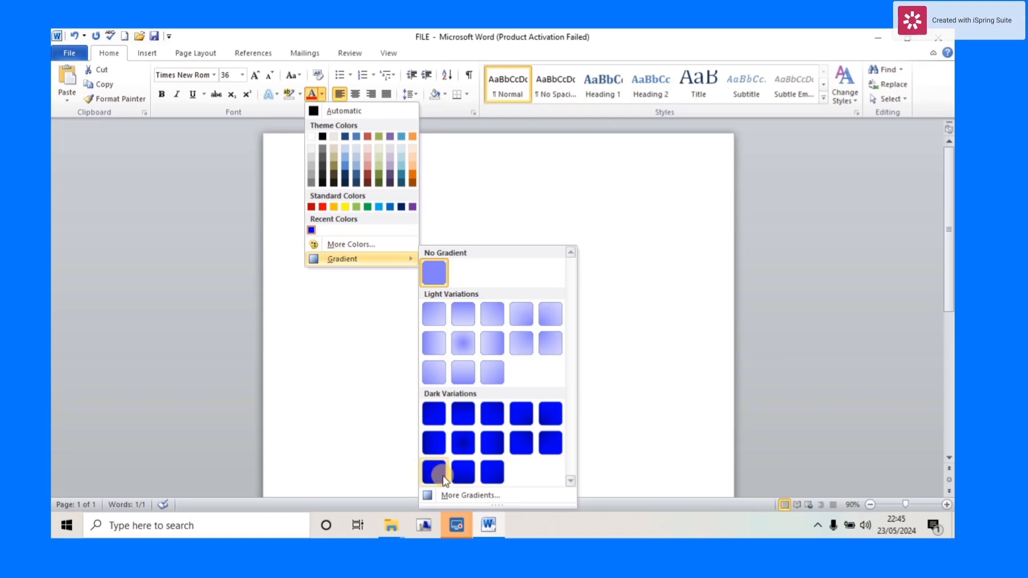
left_click(444, 494)
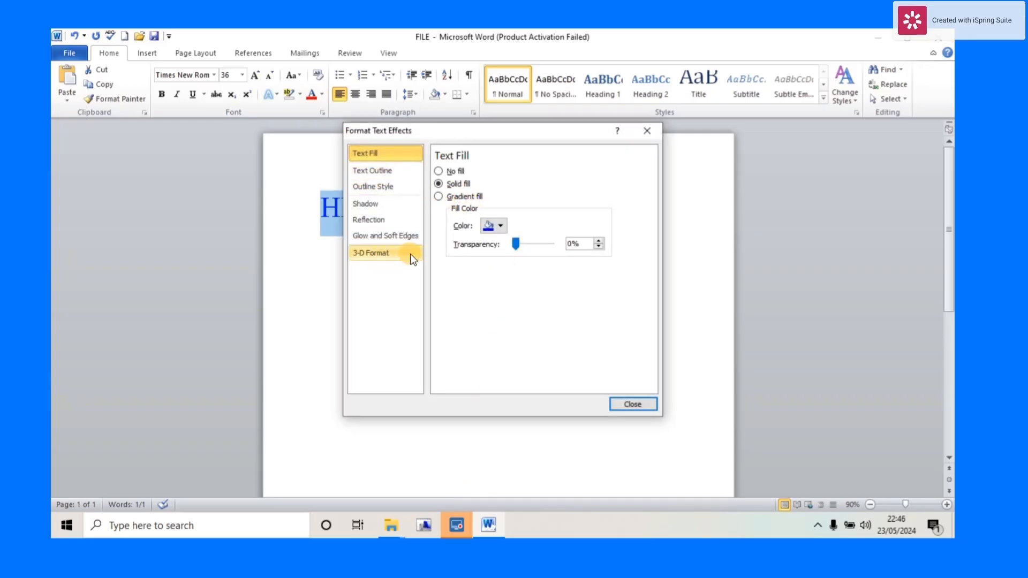
left_click(496, 226)
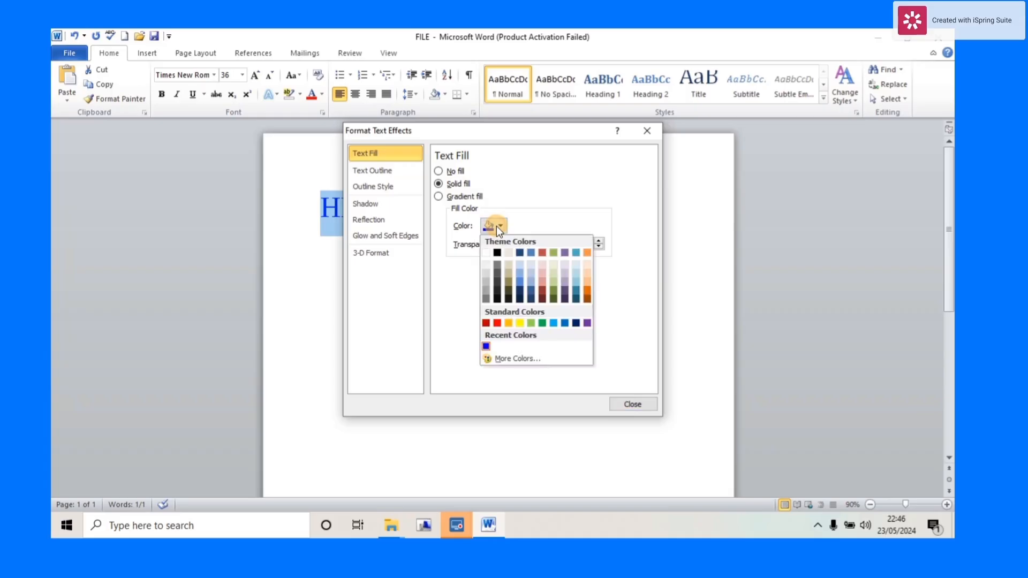
left_click(502, 358)
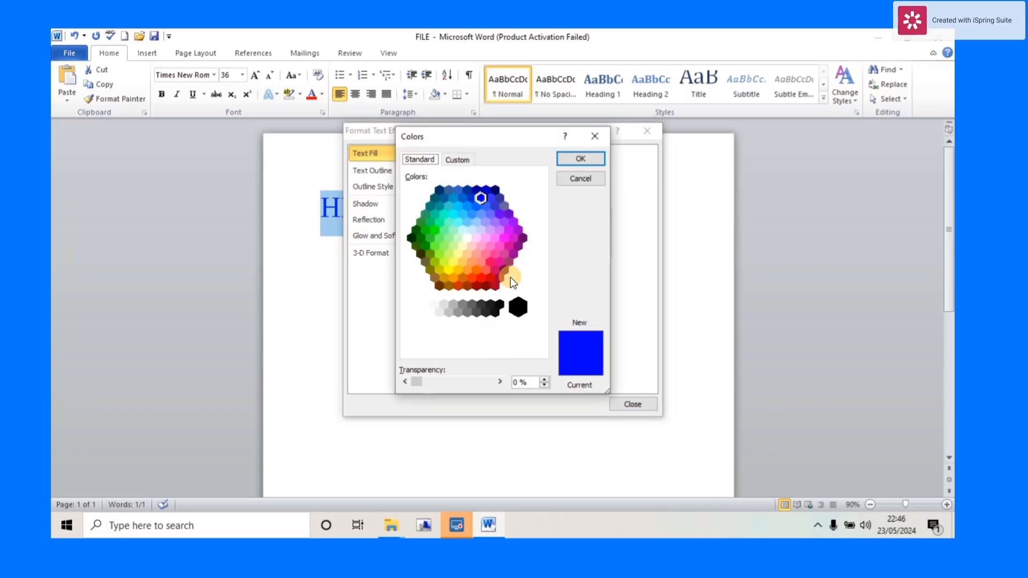
left_click(590, 136)
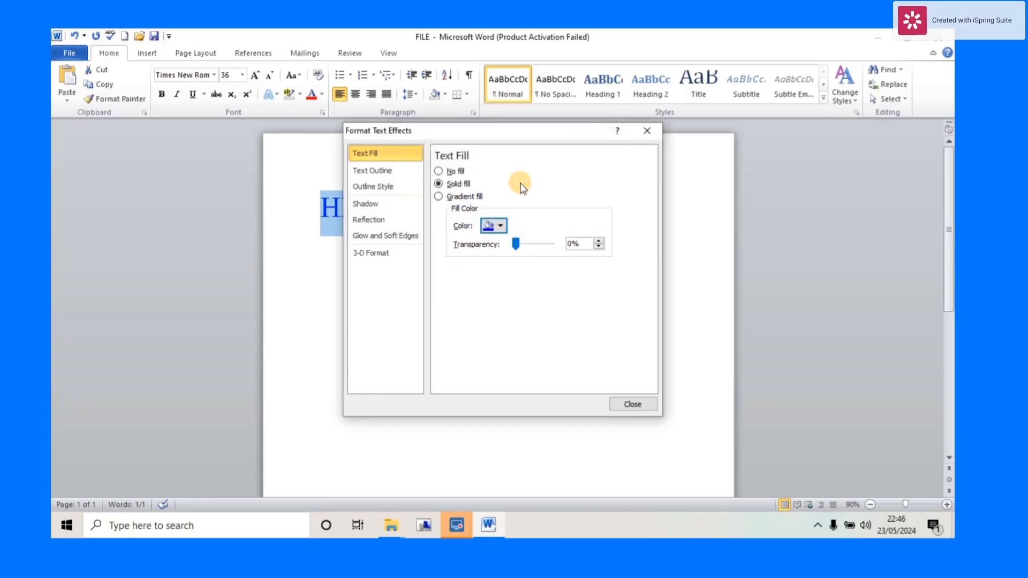
left_click(643, 133)
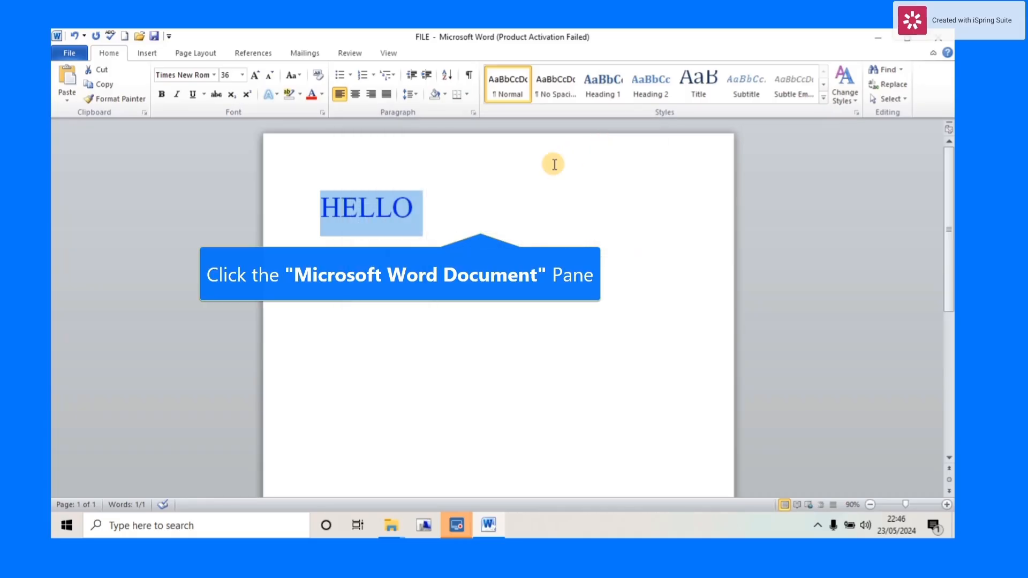
left_click(460, 204)
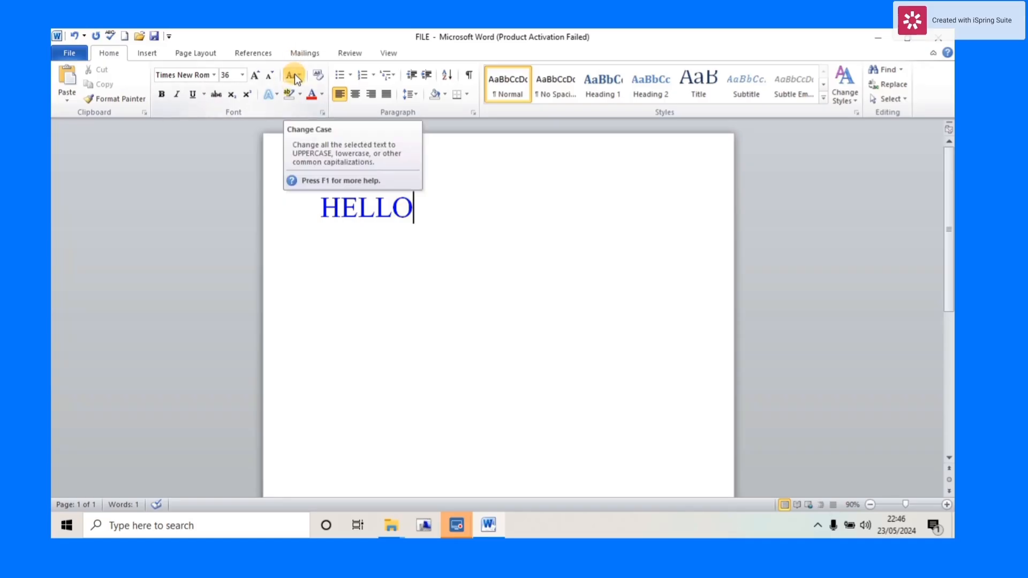
Step: Change the case of the word HELLO to lowercase and deselect it
left_click(410, 203)
left_click_drag(410, 204, 314, 206)
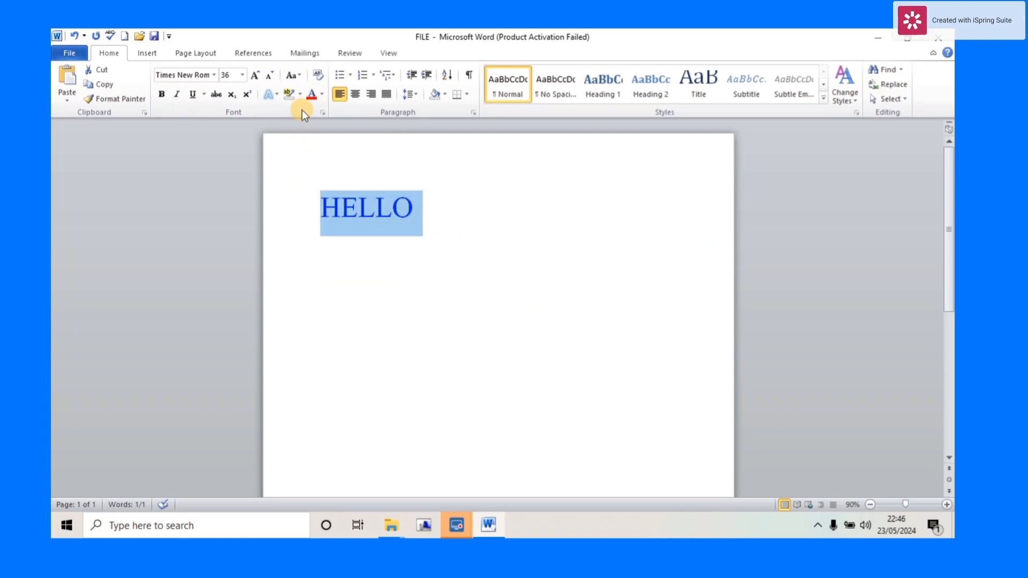
left_click(300, 75)
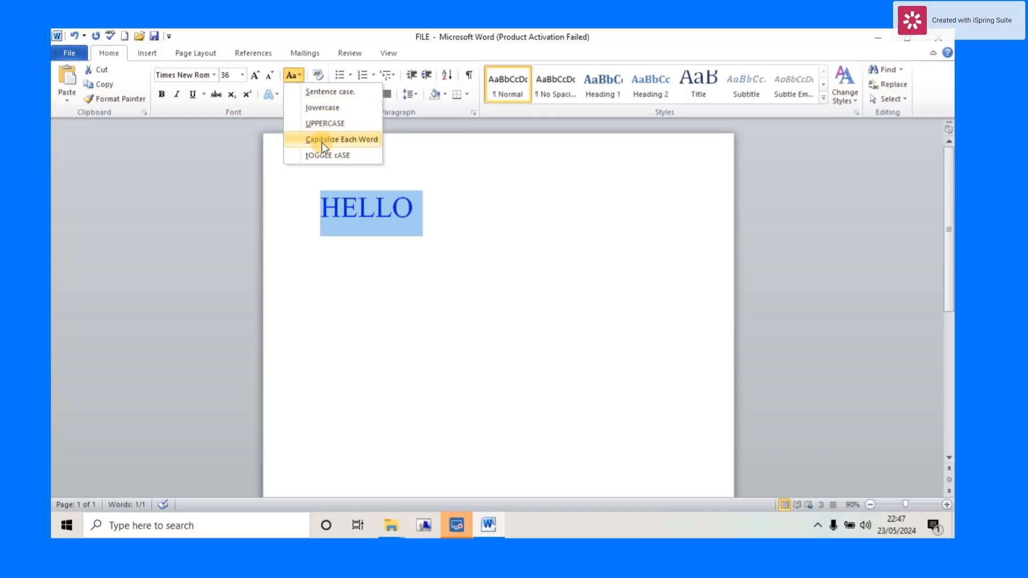
left_click(320, 110)
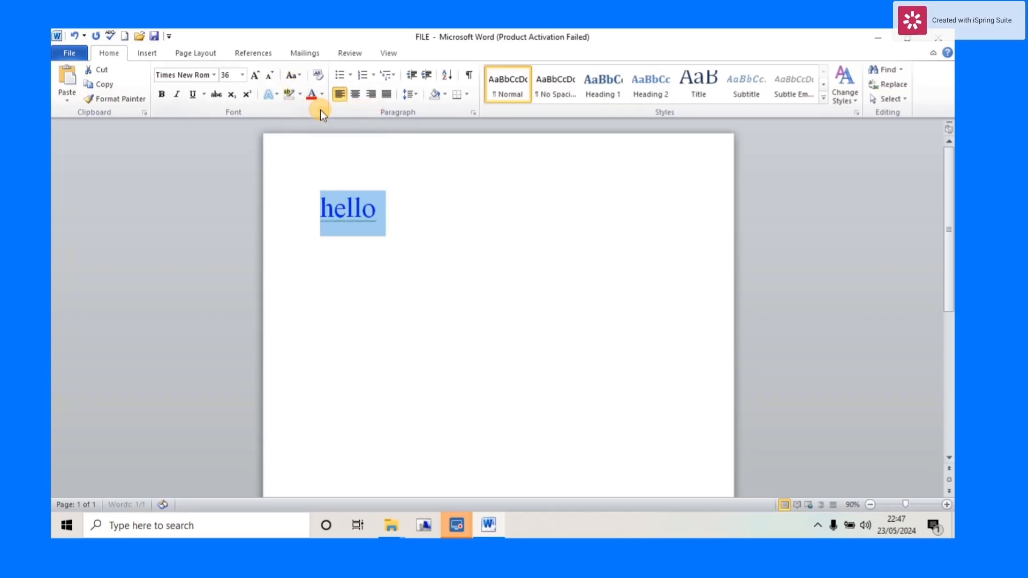
left_click(398, 230)
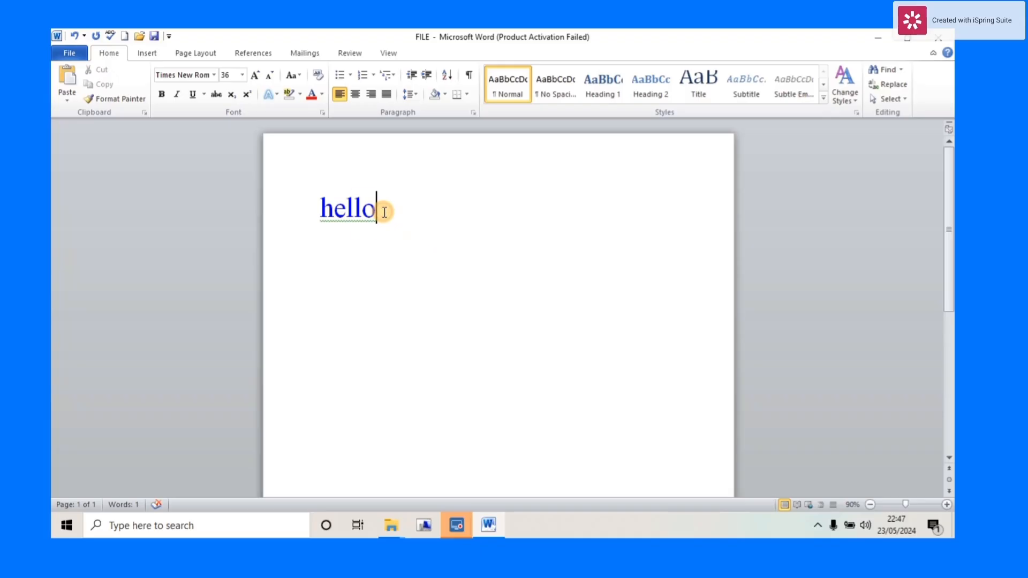
Step: Select the word hello and change its case to Sentence case
left_click_drag(383, 209, 319, 202)
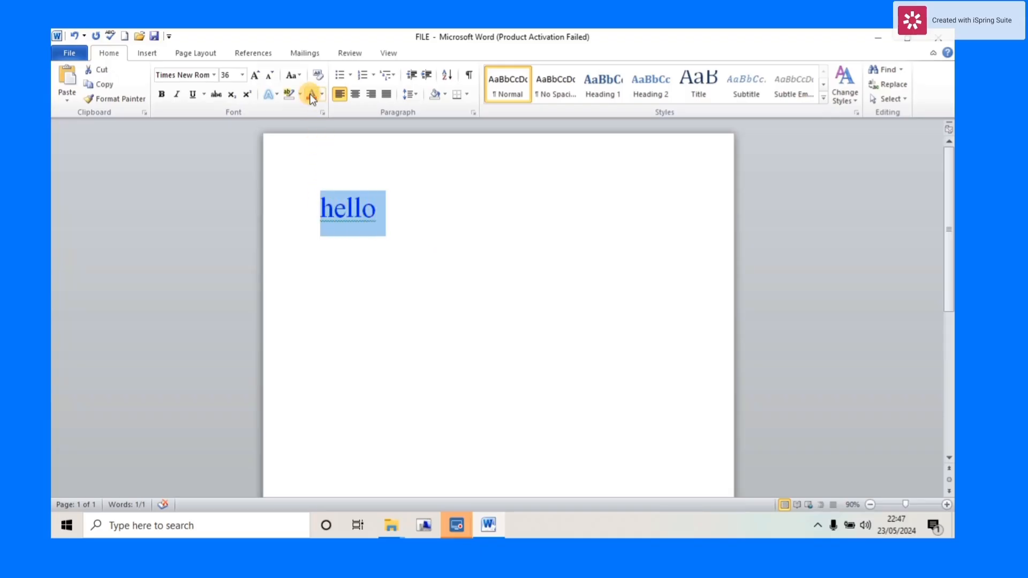
left_click(300, 75)
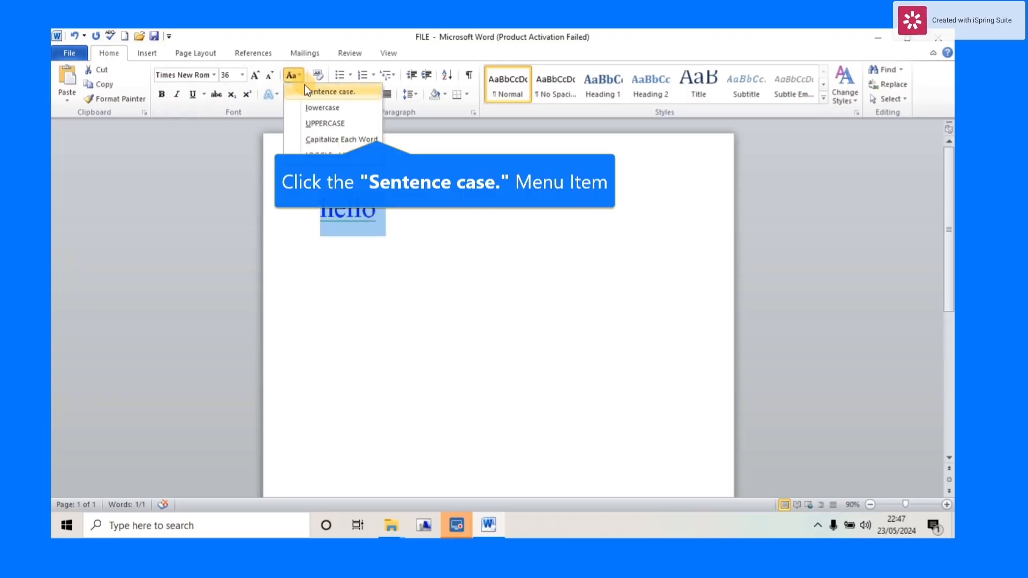
left_click(308, 91)
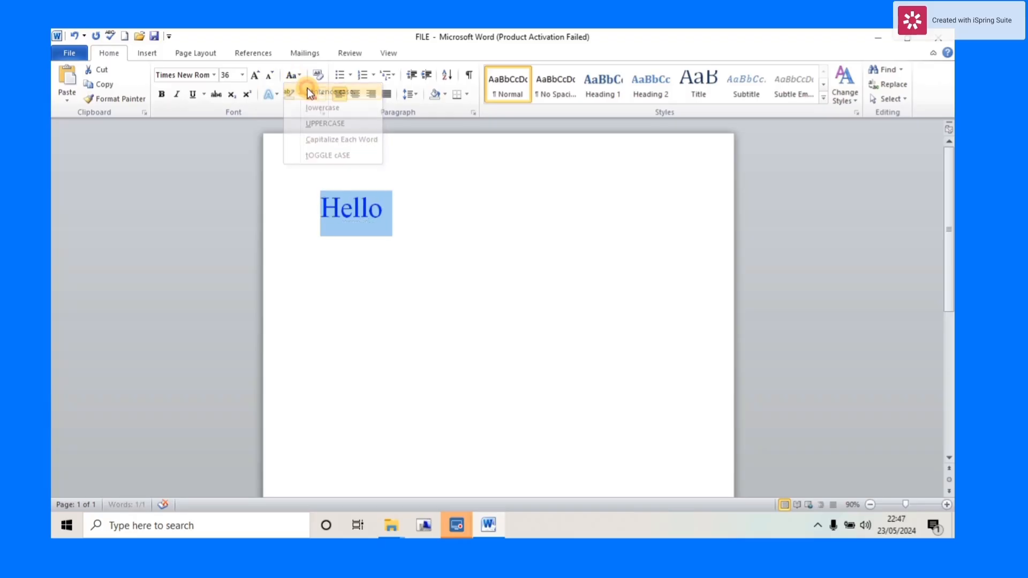
Step: Change the case of the word Hello to UPPERCASE and deselect it
left_click(403, 227)
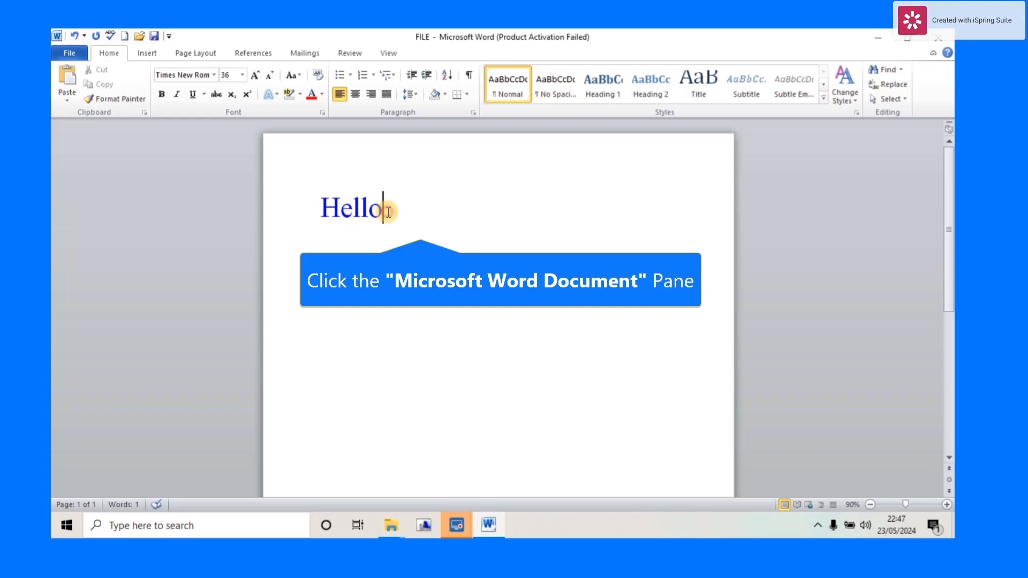
left_click_drag(388, 211, 318, 207)
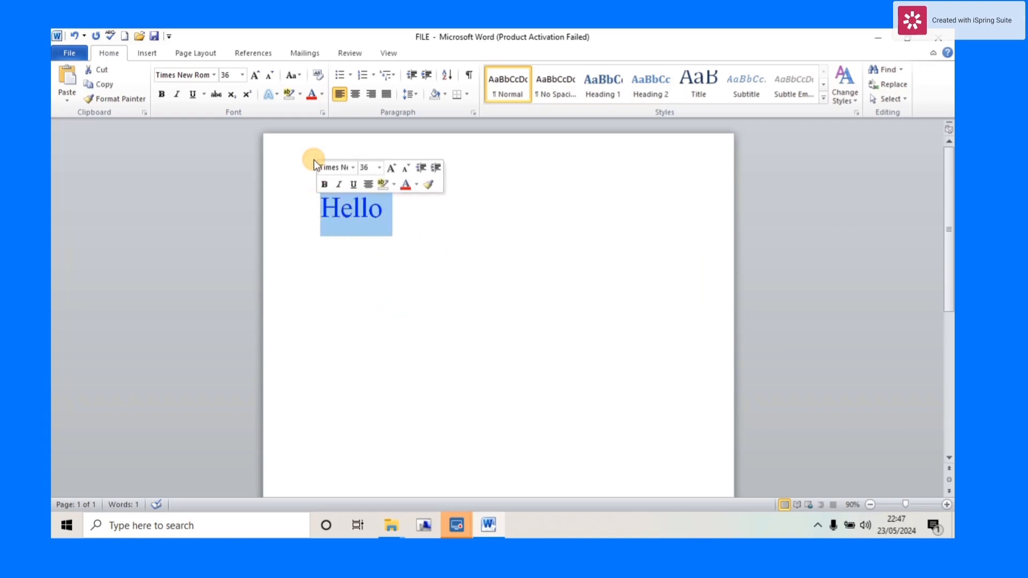
left_click(302, 75)
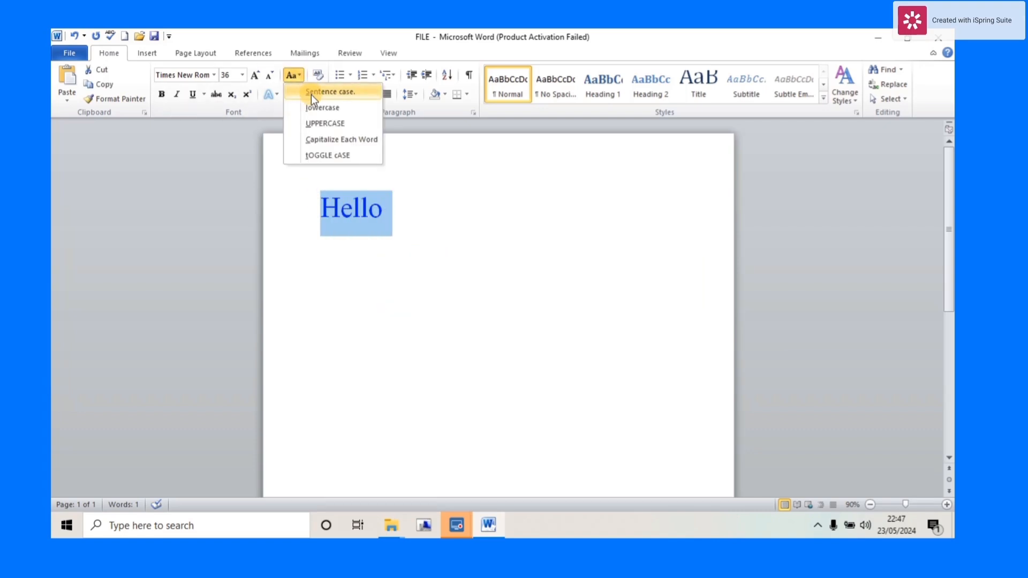
left_click(321, 123)
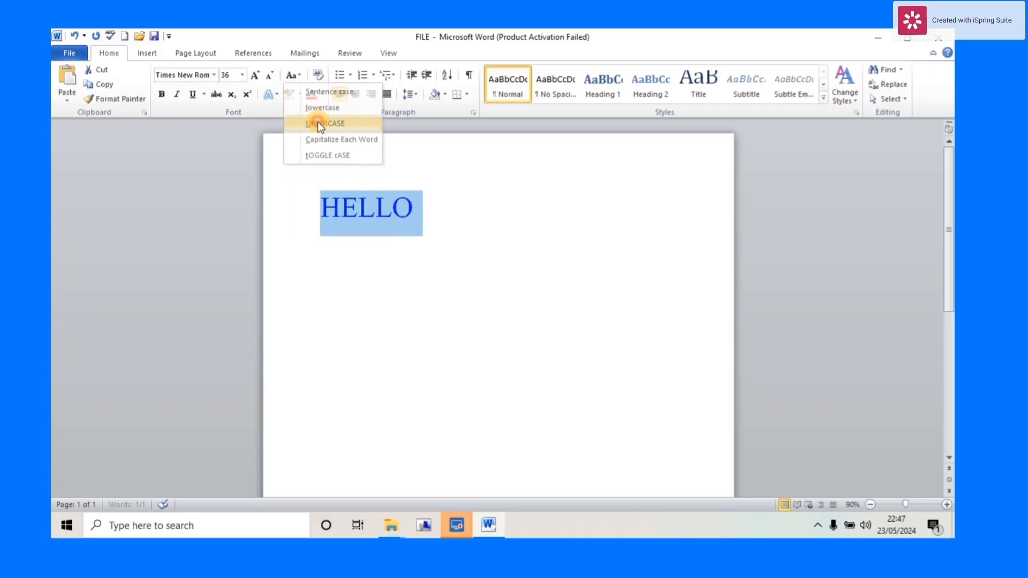
left_click(426, 204)
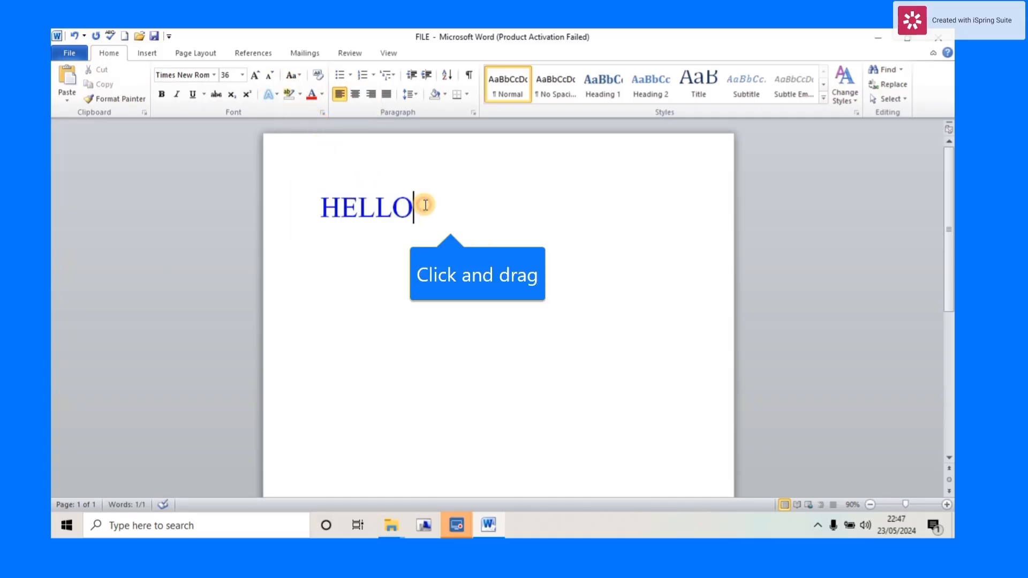
Step: Apply the Capitalize Each Word case to the word HELLO and deselect it
left_click_drag(422, 204, 319, 207)
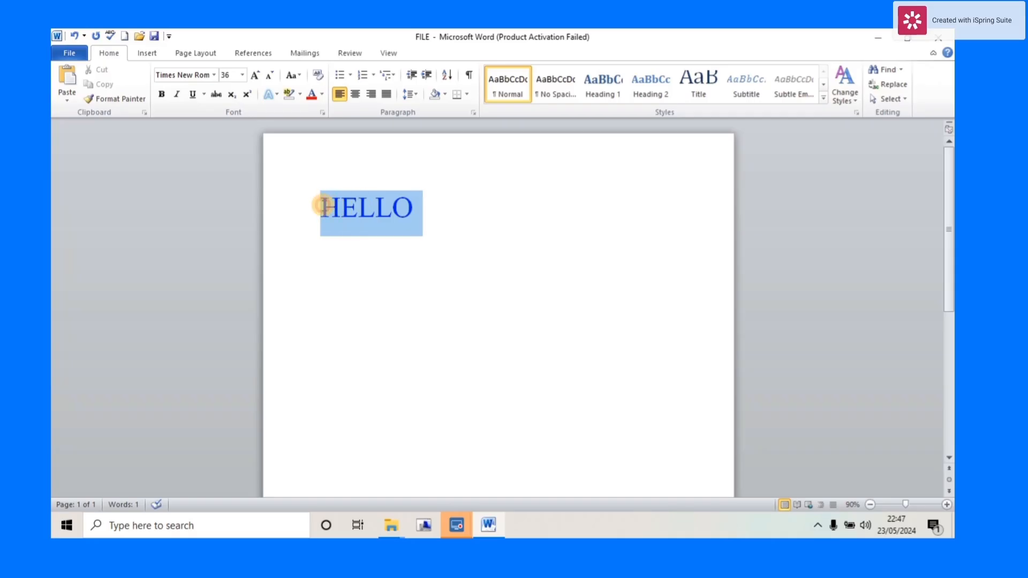
left_click(301, 77)
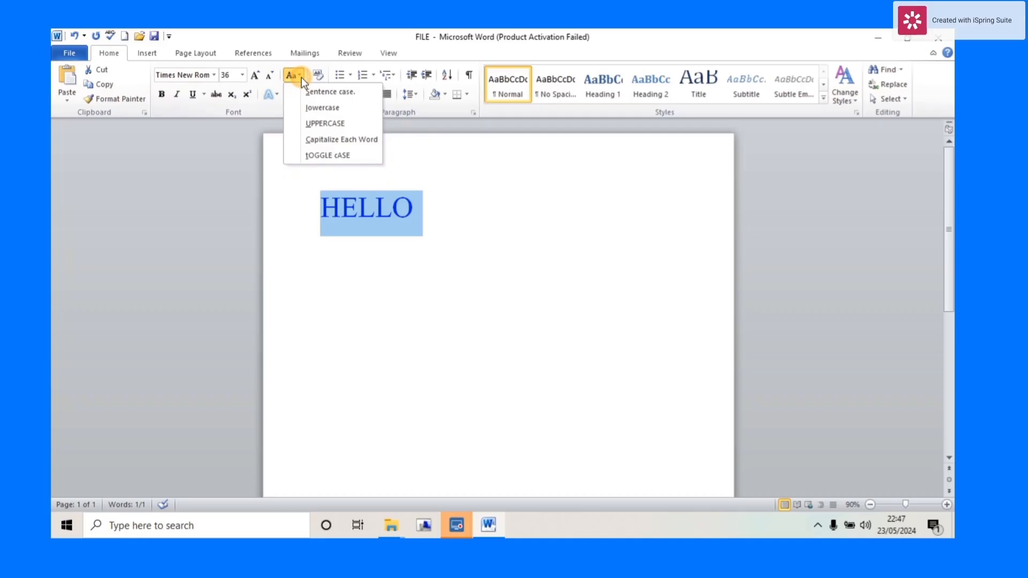
left_click(334, 139)
left_click(389, 204)
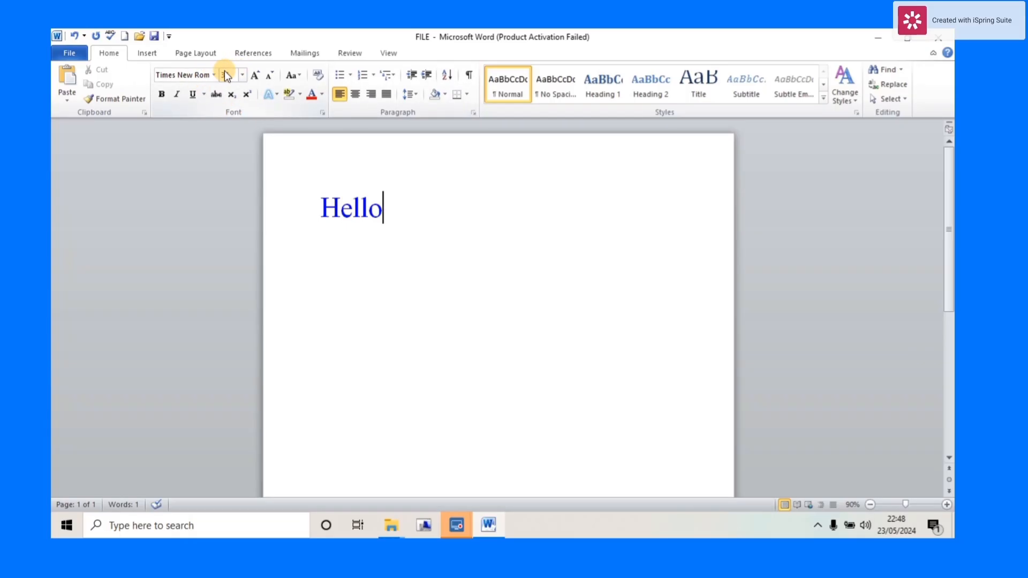
Step: Look through the available font faces and font sizes, and try growing the font at the end of Hello
left_click(205, 75)
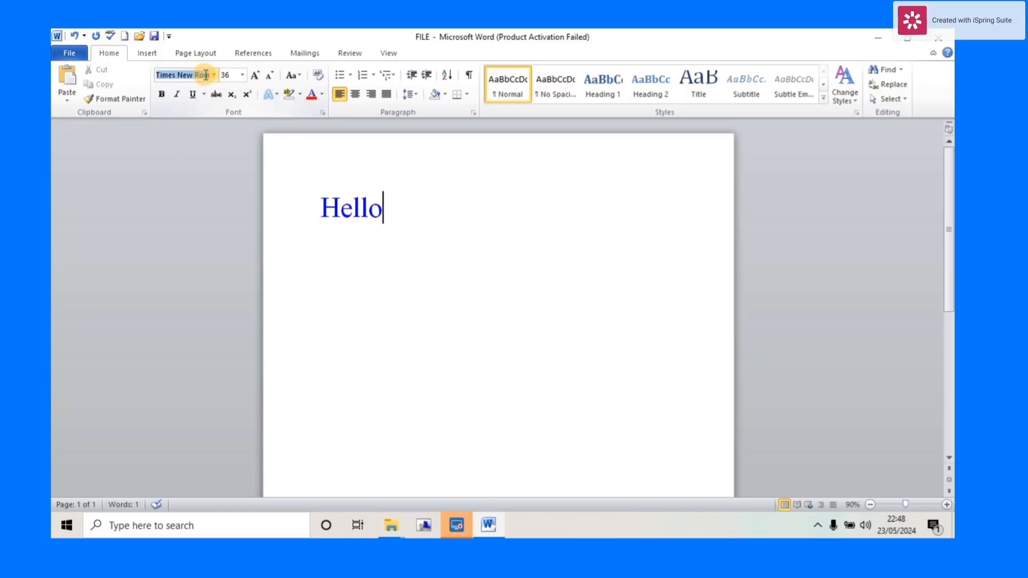
left_click(213, 75)
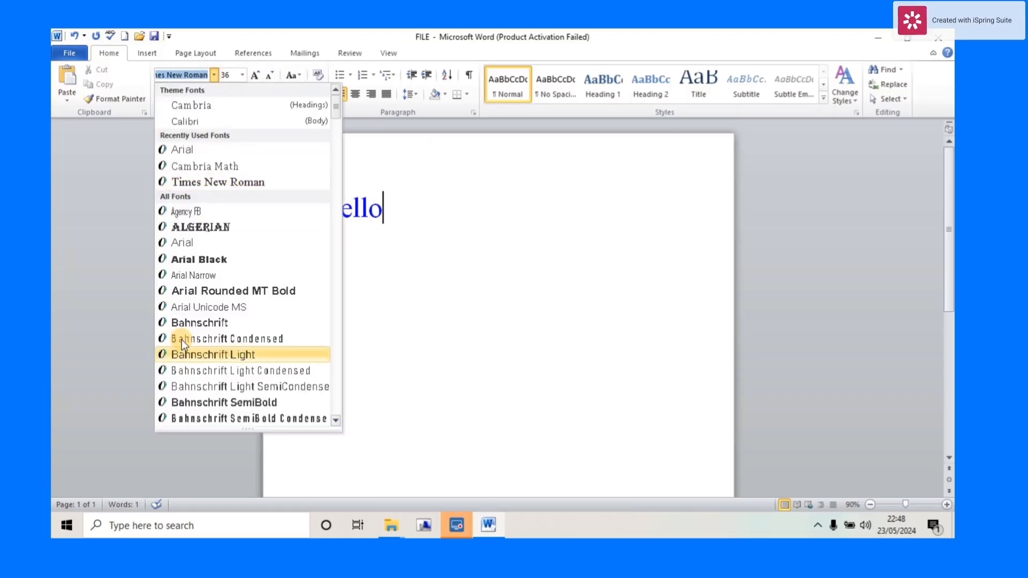
left_click(242, 76)
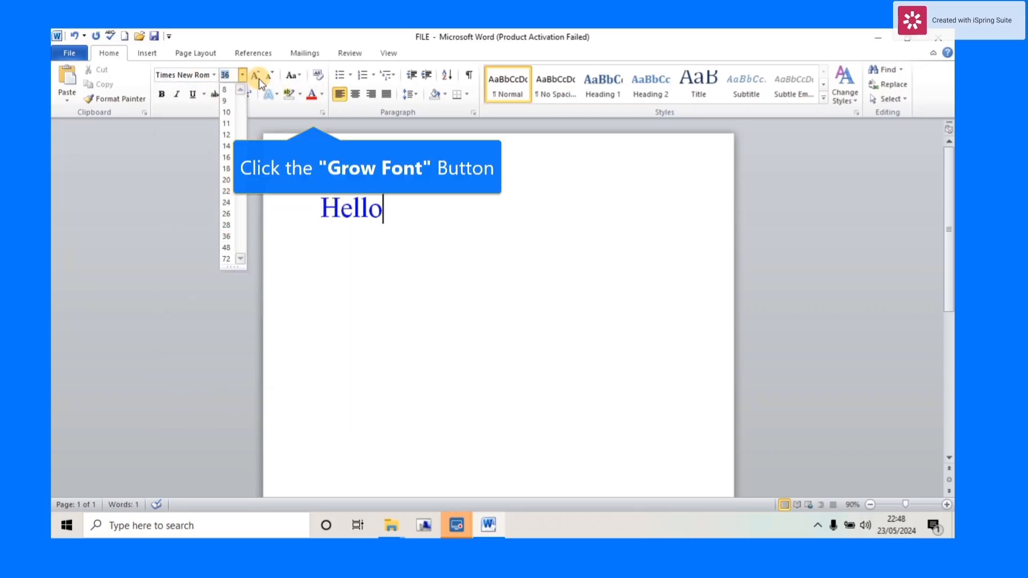
left_click(256, 76)
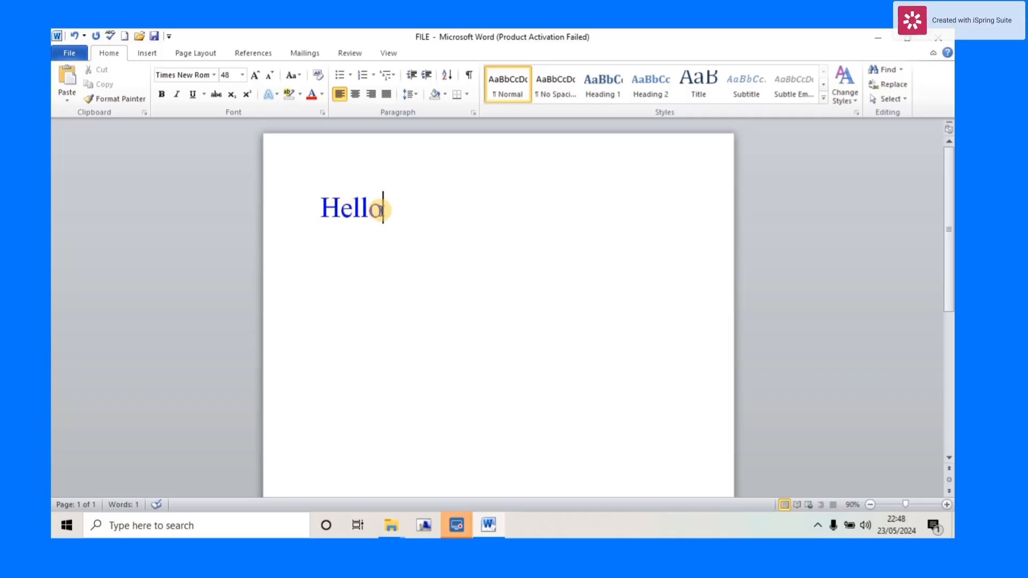
left_click(387, 202)
Step: Make the word Hello bold and place the cursor after it
left_click_drag(389, 203, 323, 209)
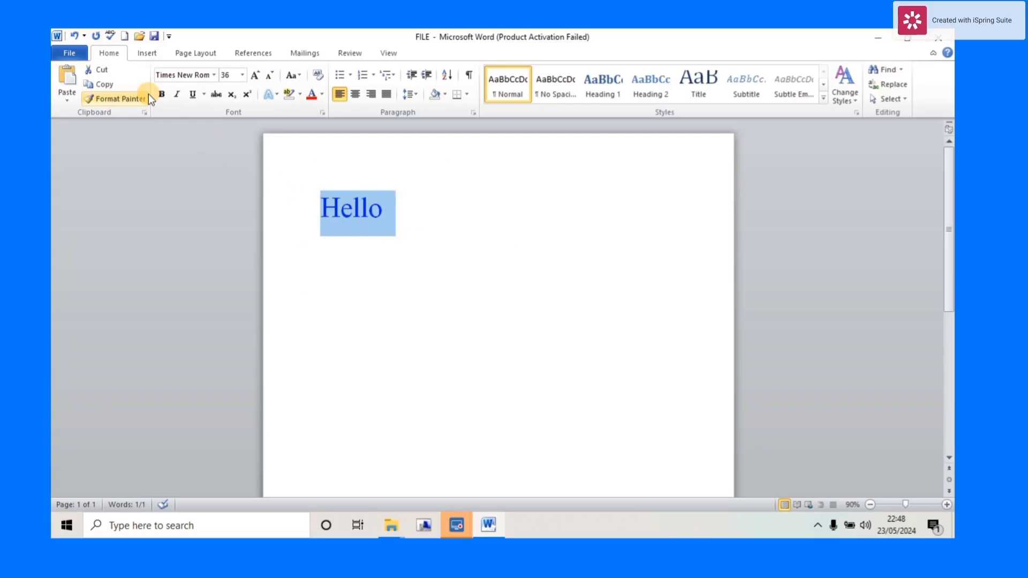
left_click(391, 200)
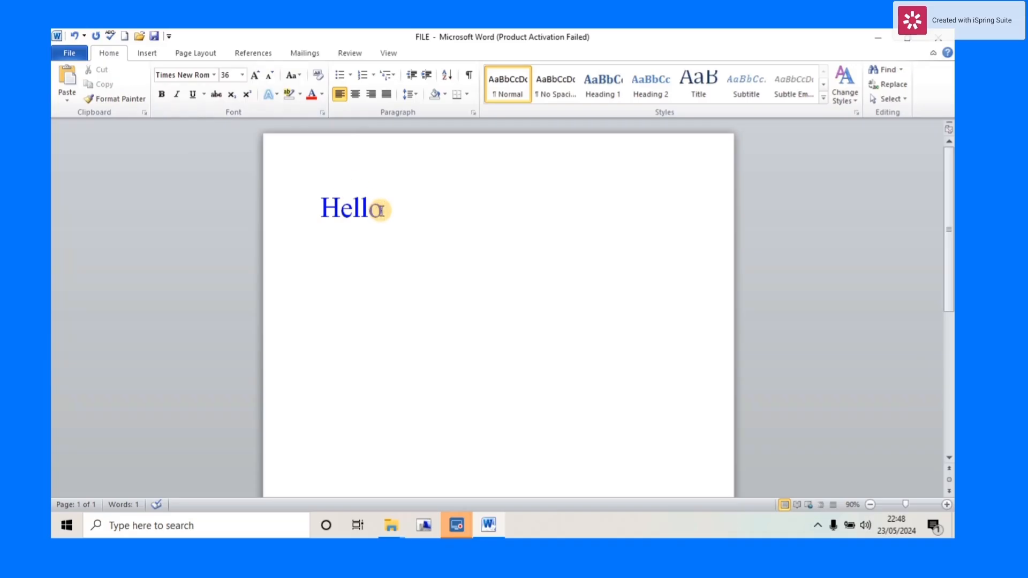
left_click_drag(380, 210, 319, 207)
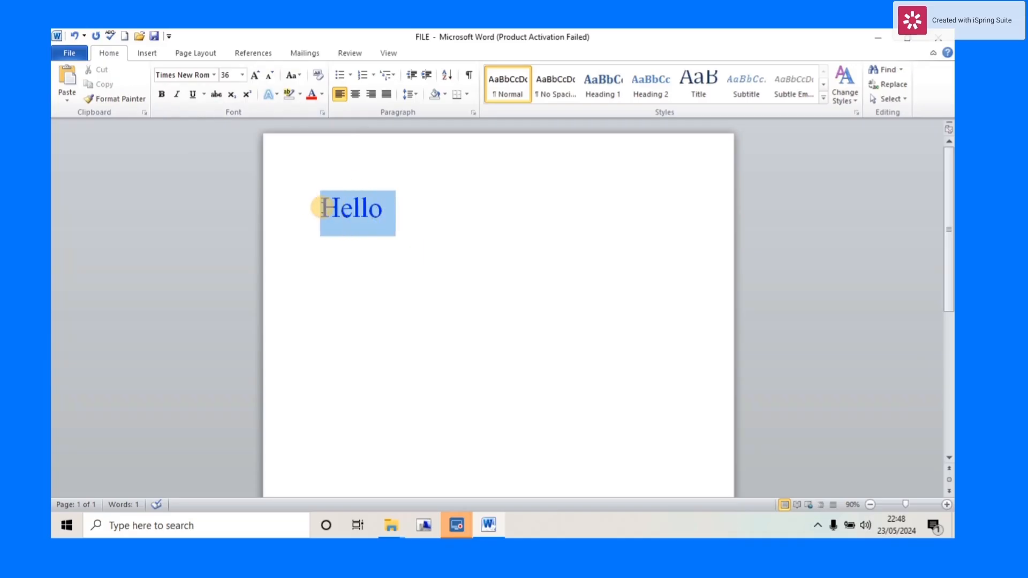
left_click(162, 94)
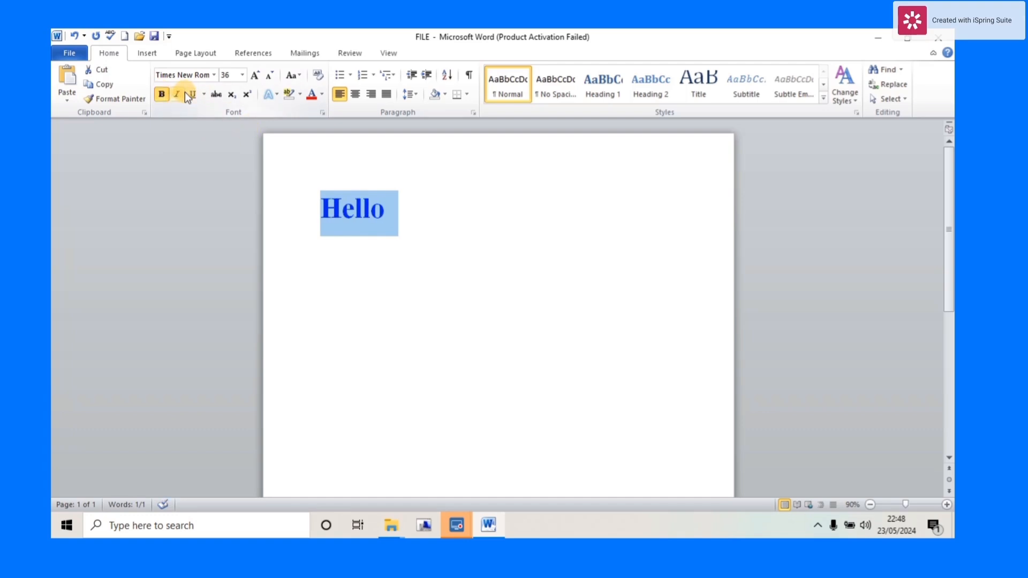
left_click(417, 215)
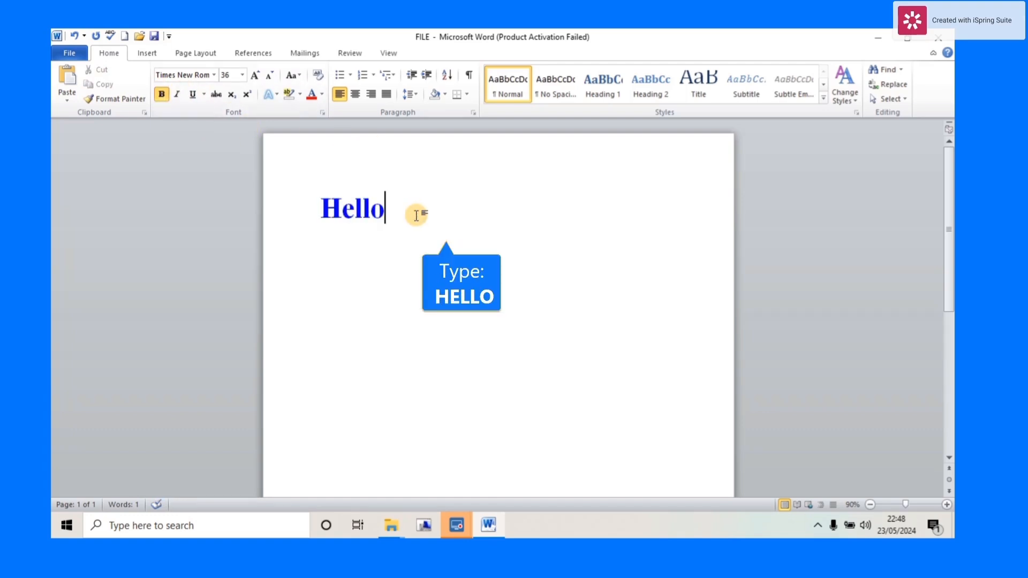
Step: Add a second word, HELLO, after the bold Hello and italicize it
type("HE")
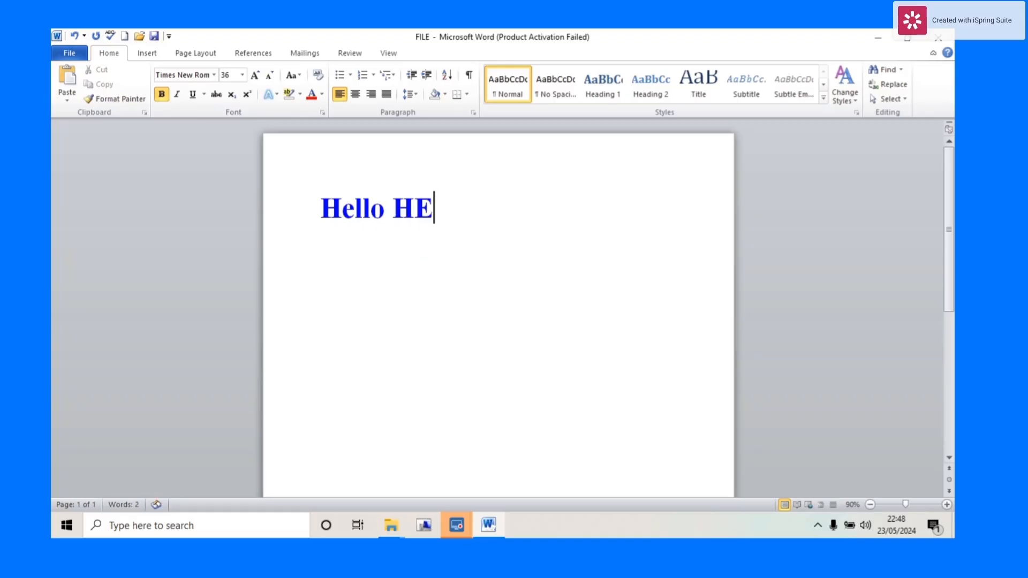
type("LLO")
left_click(479, 208)
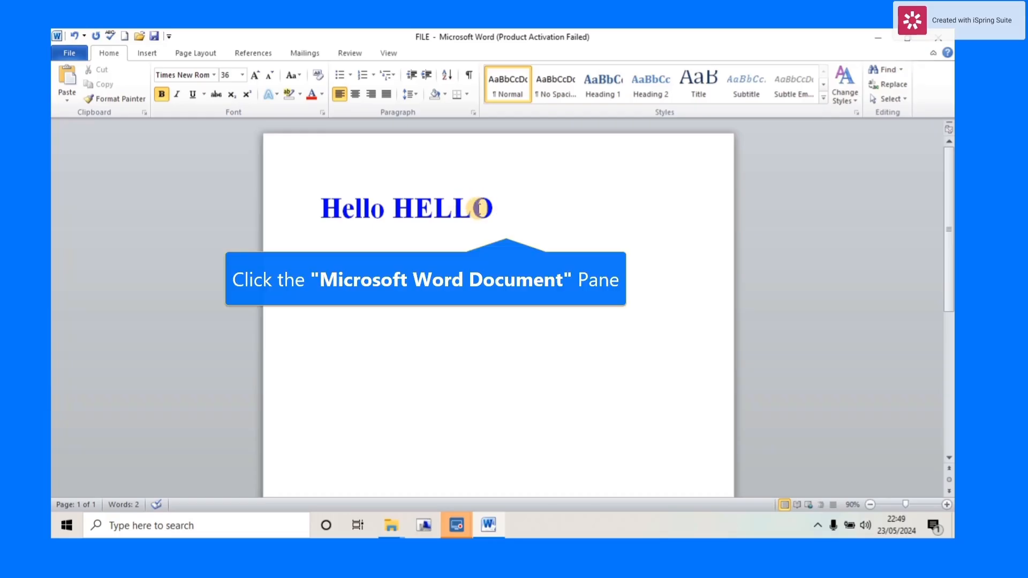
left_click_drag(493, 209, 403, 209)
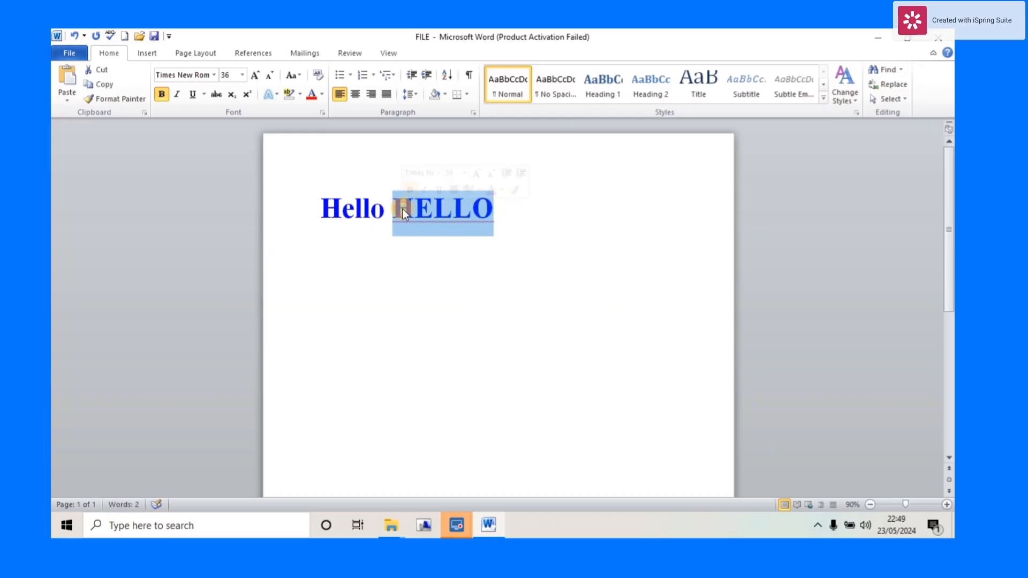
left_click(177, 95)
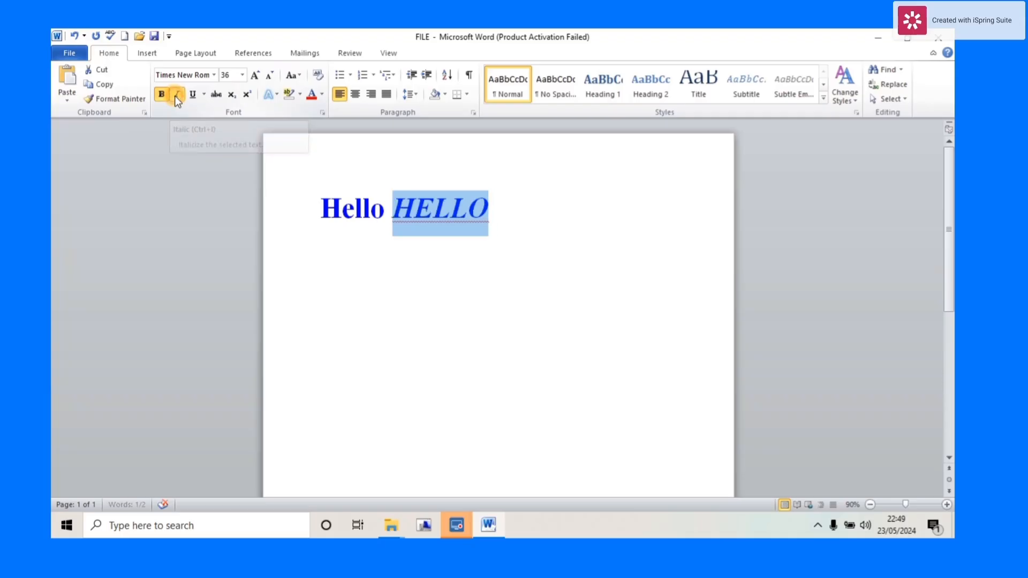
left_click(501, 211)
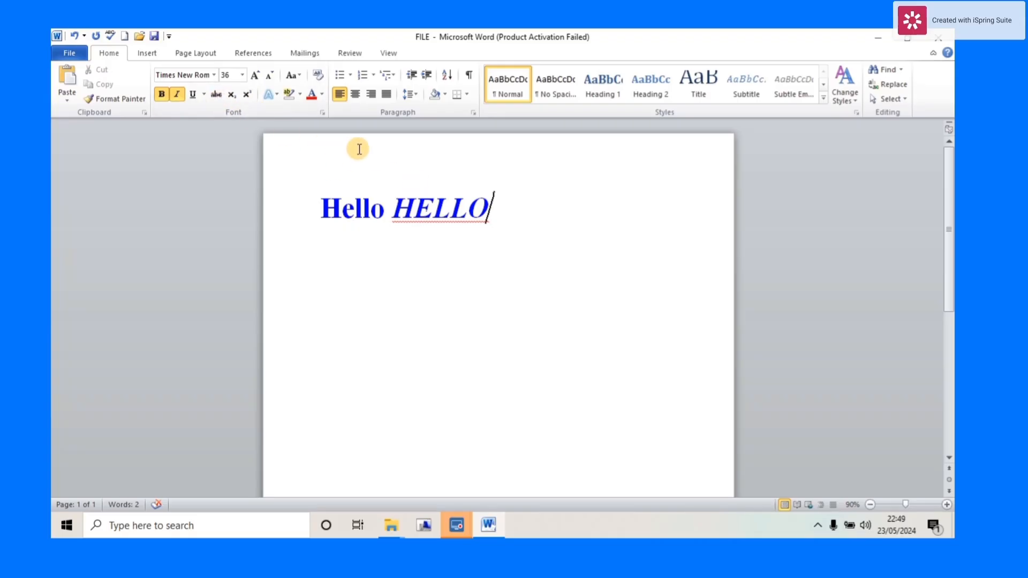
Step: Add a third word, HELLO, without bold or italic after the italic one, and underline it
left_click(174, 95)
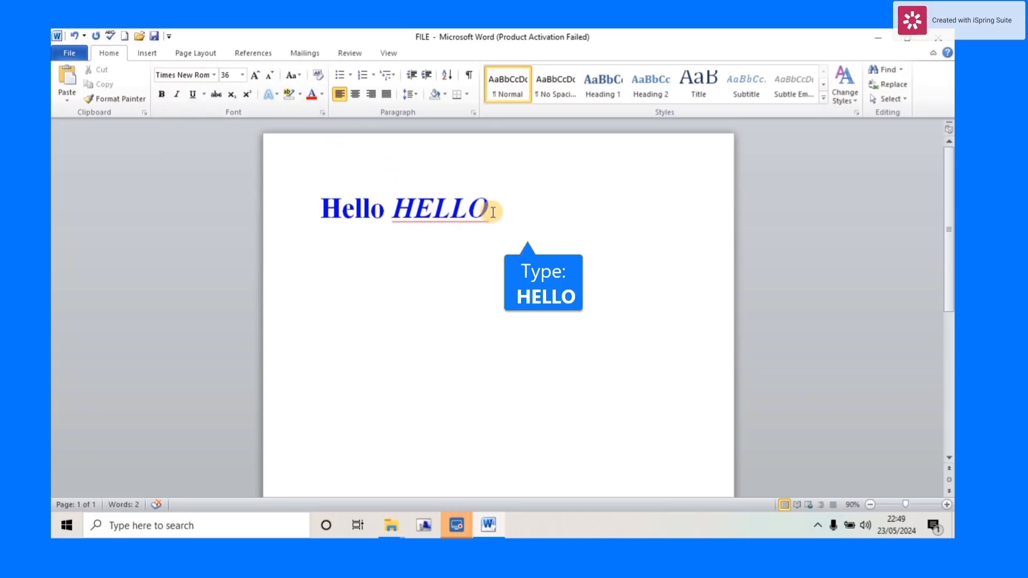
type("HELLO")
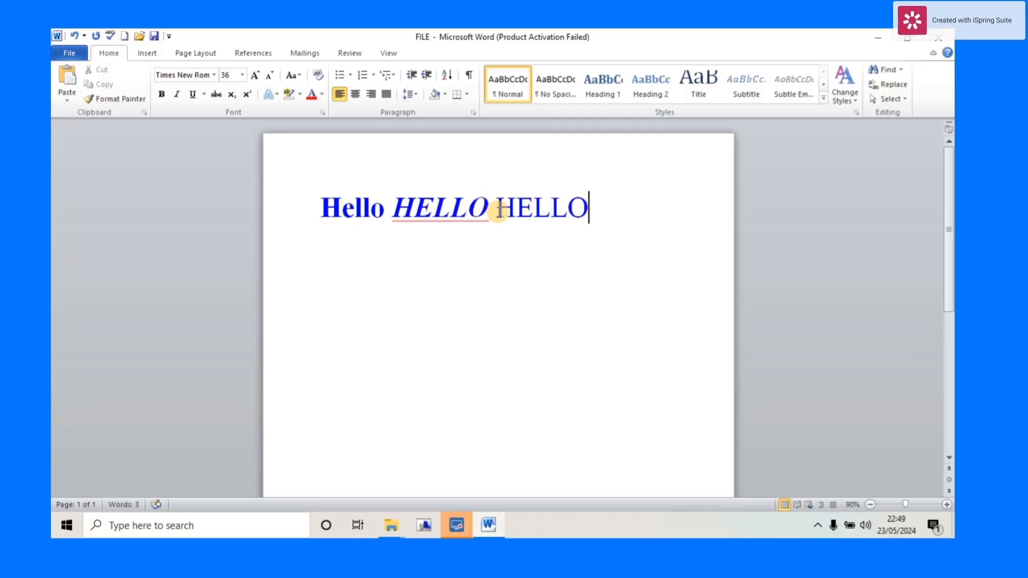
left_click(594, 201)
left_click_drag(595, 201, 496, 204)
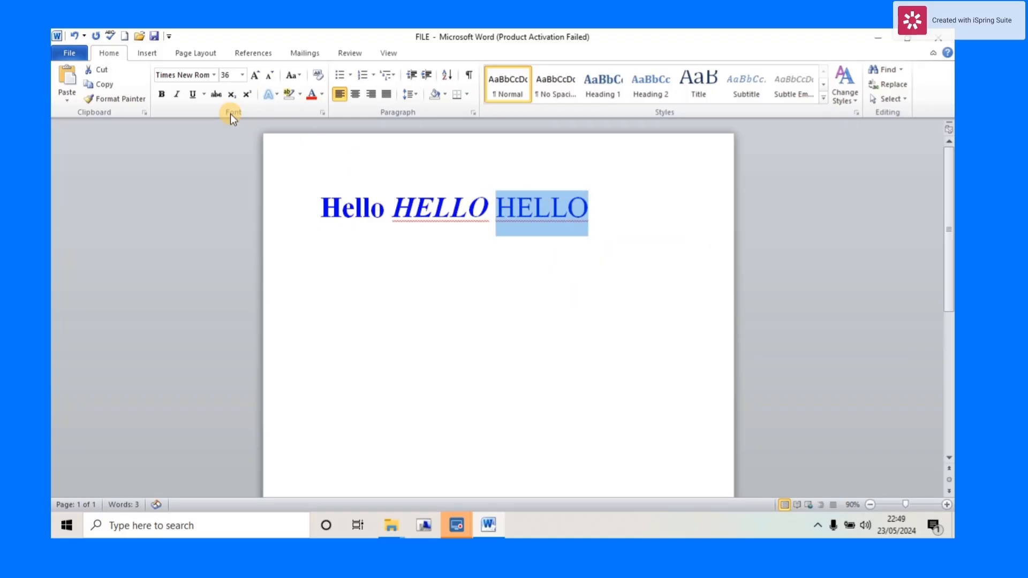
left_click(194, 95)
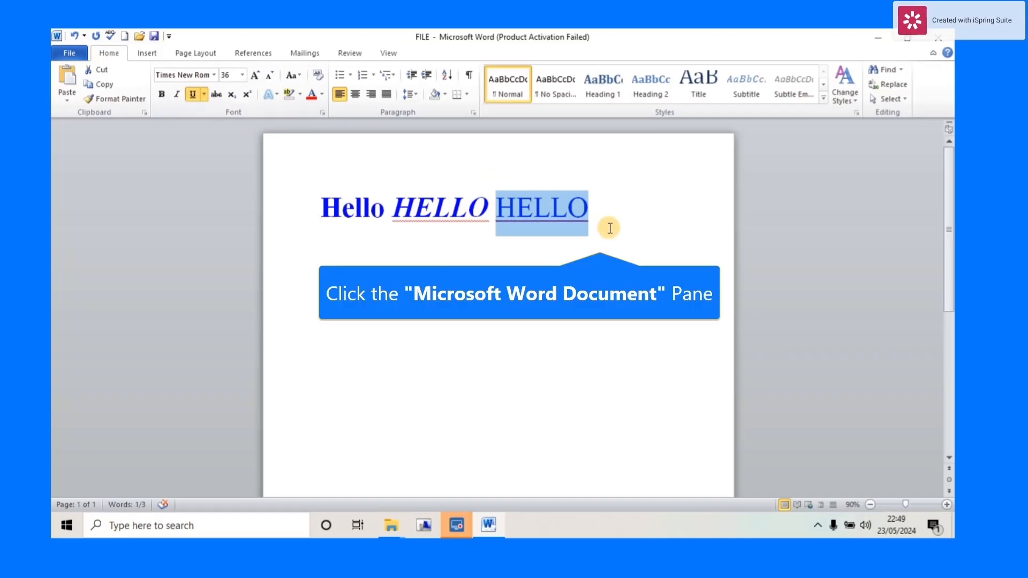
left_click(611, 225)
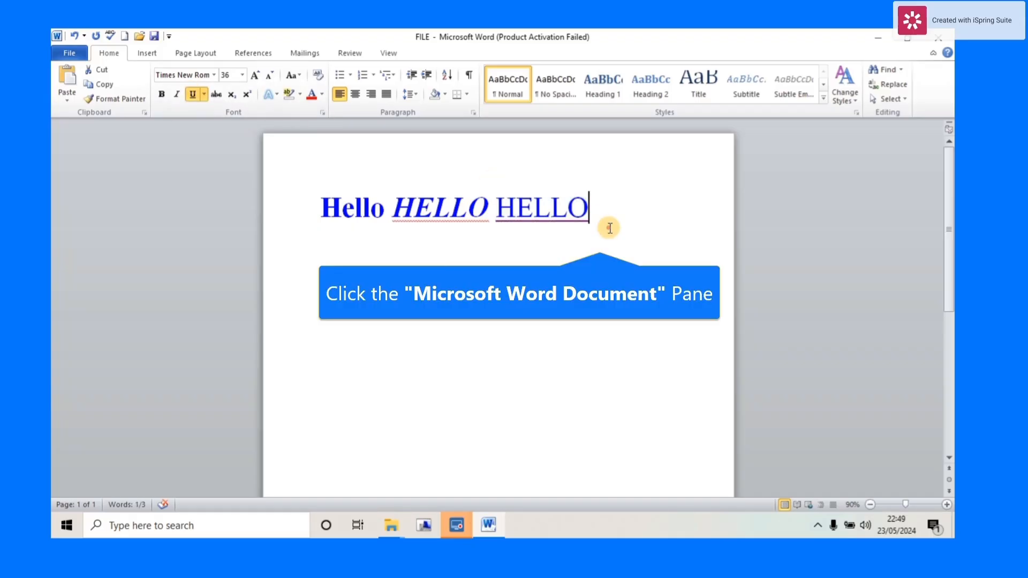
Step: Turn off underlining for new text at the end of the line and look over the available underline styles
left_click(194, 94)
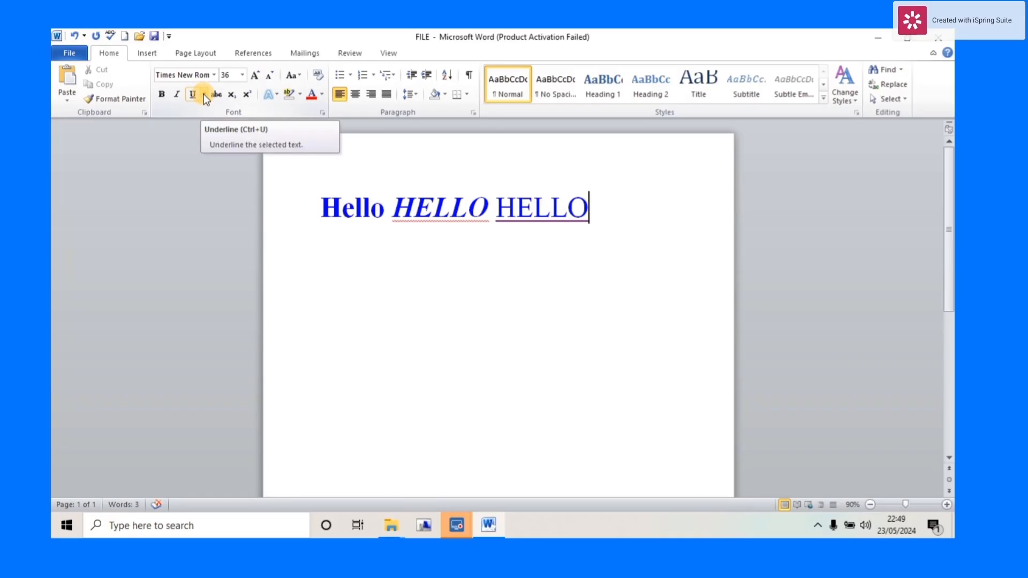
left_click(204, 94)
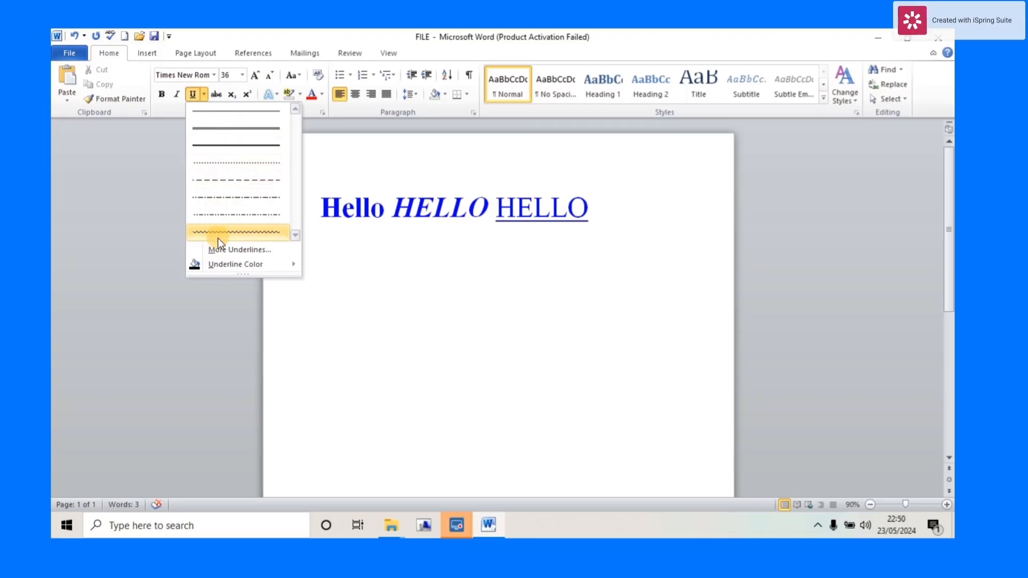
left_click(614, 207)
Step: Add a fourth word, HELLO, without underline after the underlined one and apply strikethrough to it
type("HELLO")
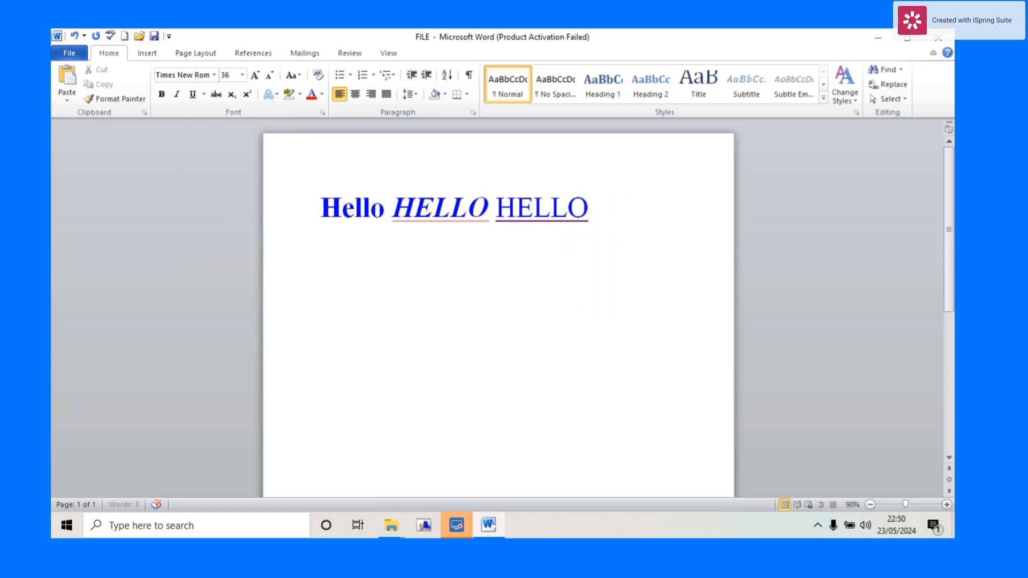
type(" HELLO")
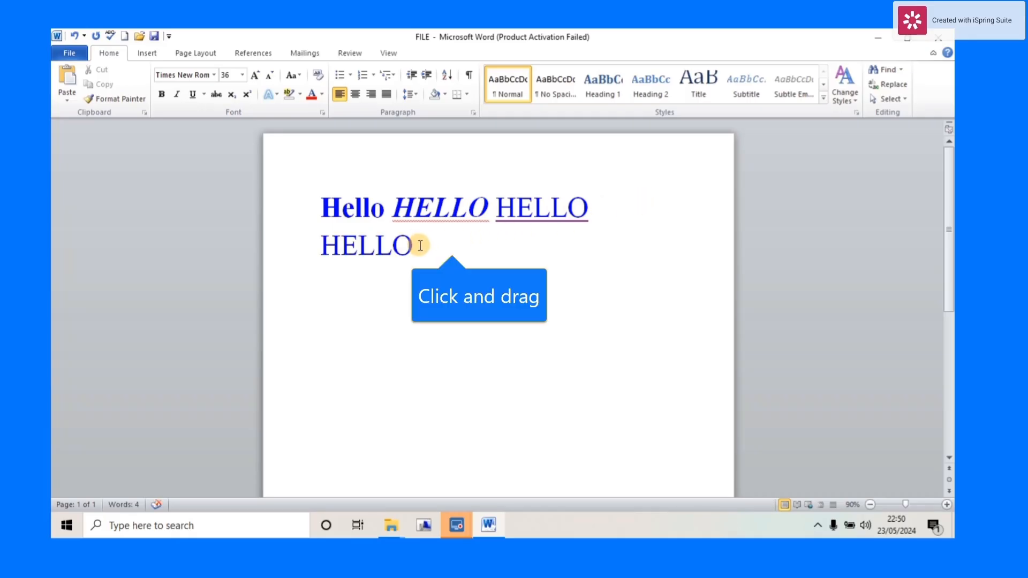
left_click_drag(418, 245, 327, 246)
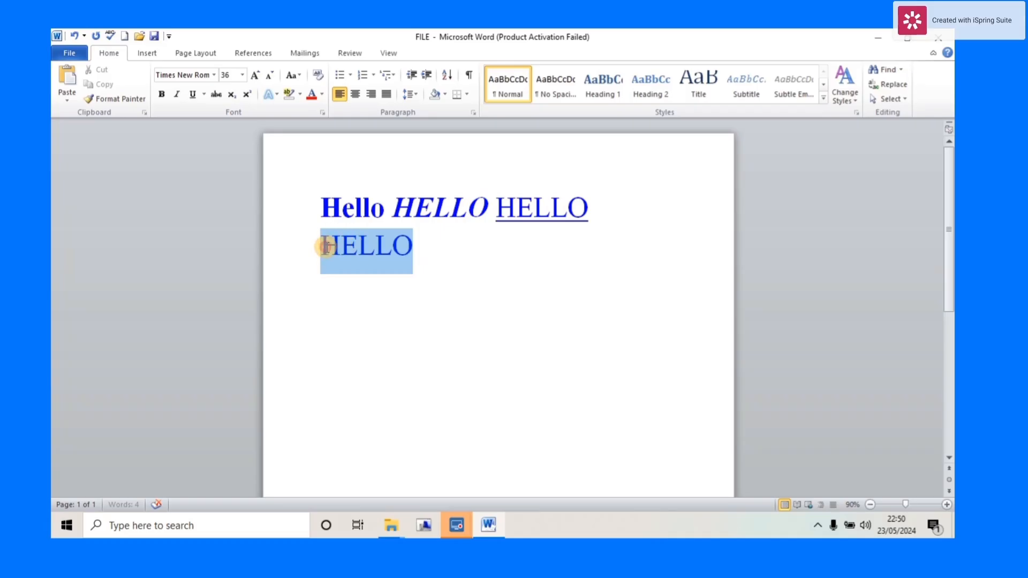
left_click(216, 95)
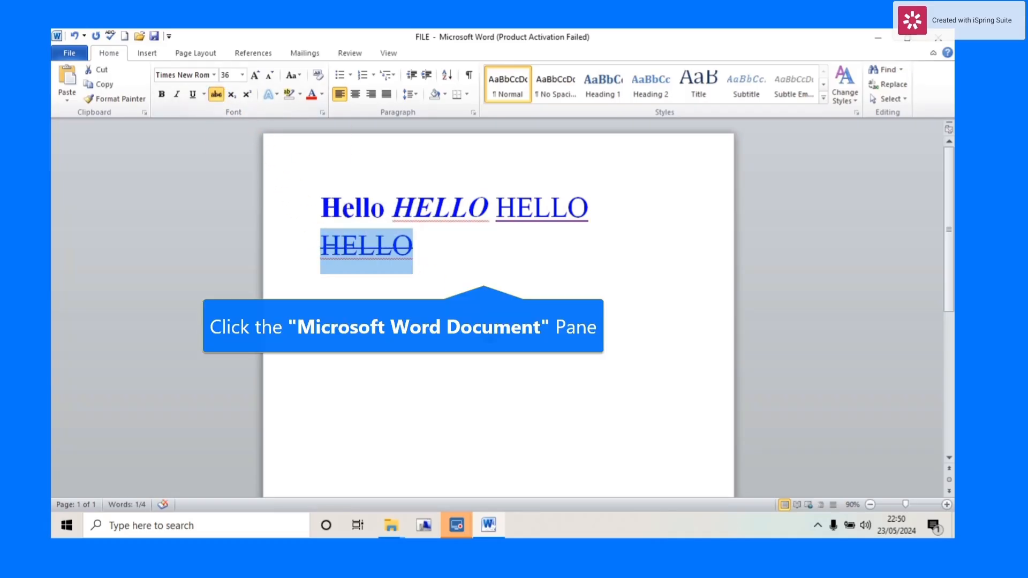
left_click(466, 269)
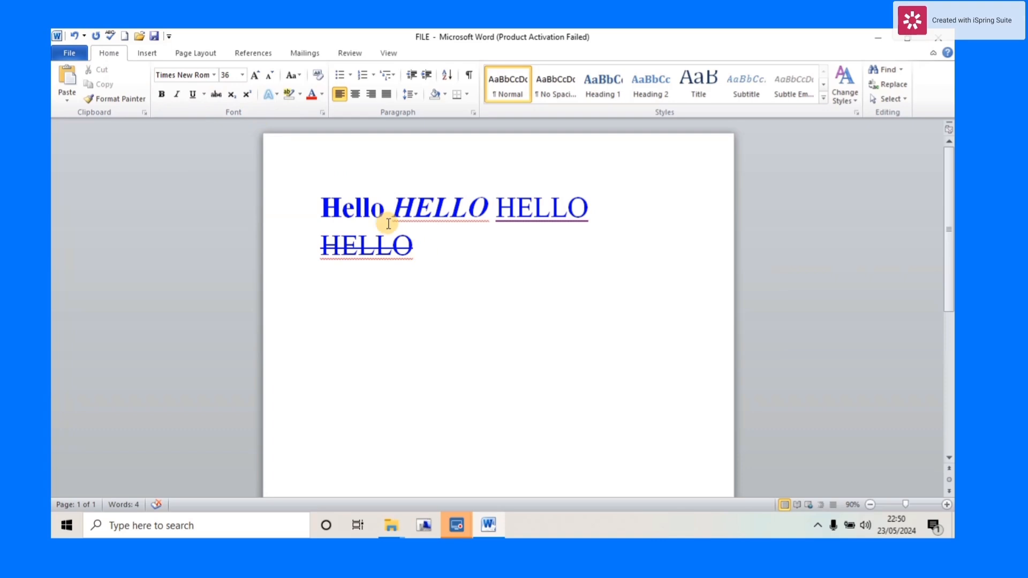
Step: Add a fifth word, HELLO, without strikethrough after the struck-through one
type("HE")
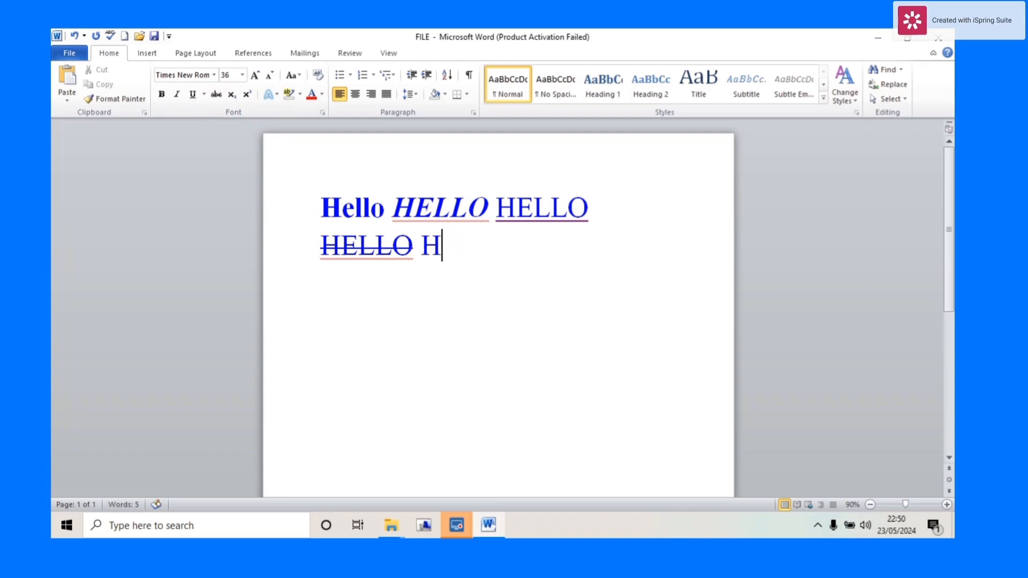
type("LLO")
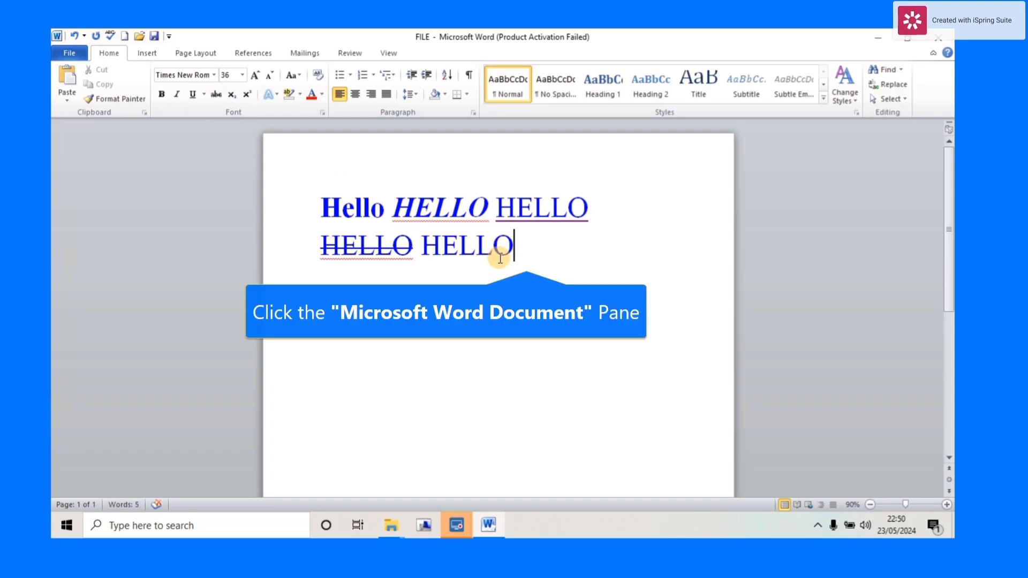
Step: Try subscript on the fifth word, HELLO, and enter a trial 2 after it, removing the digit again
left_click(519, 252)
left_click_drag(519, 252, 422, 236)
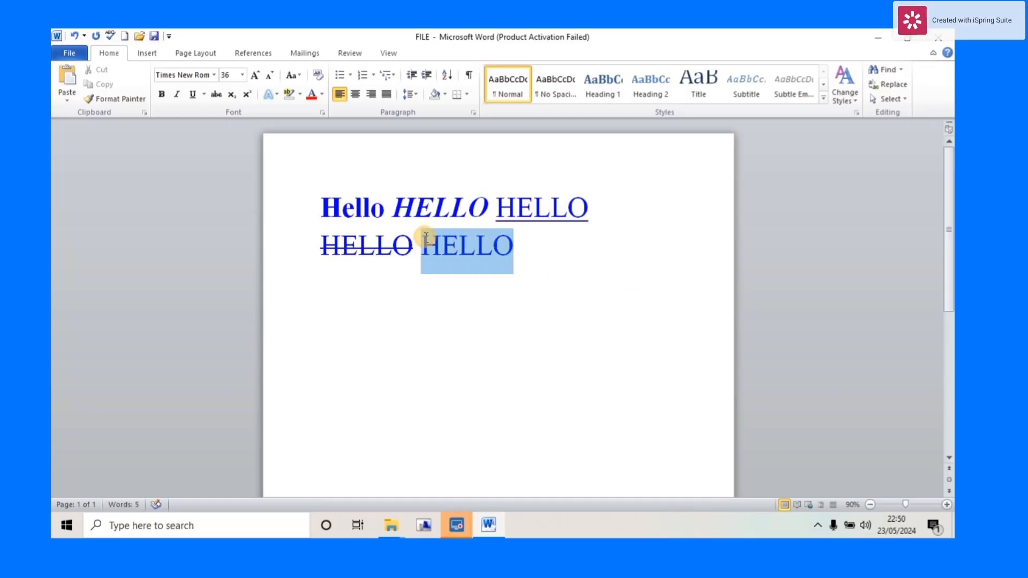
left_click(232, 97)
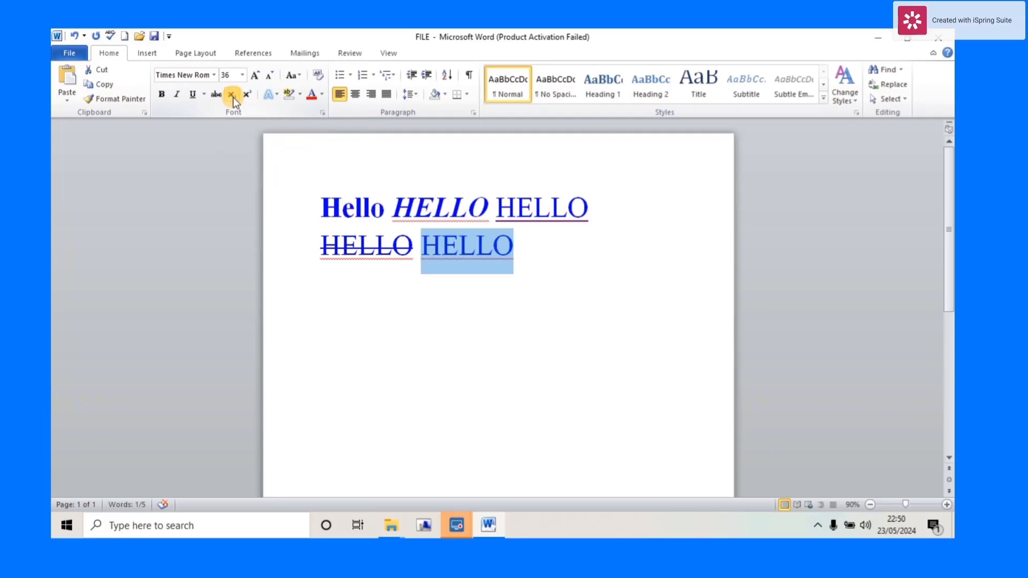
left_click(520, 246)
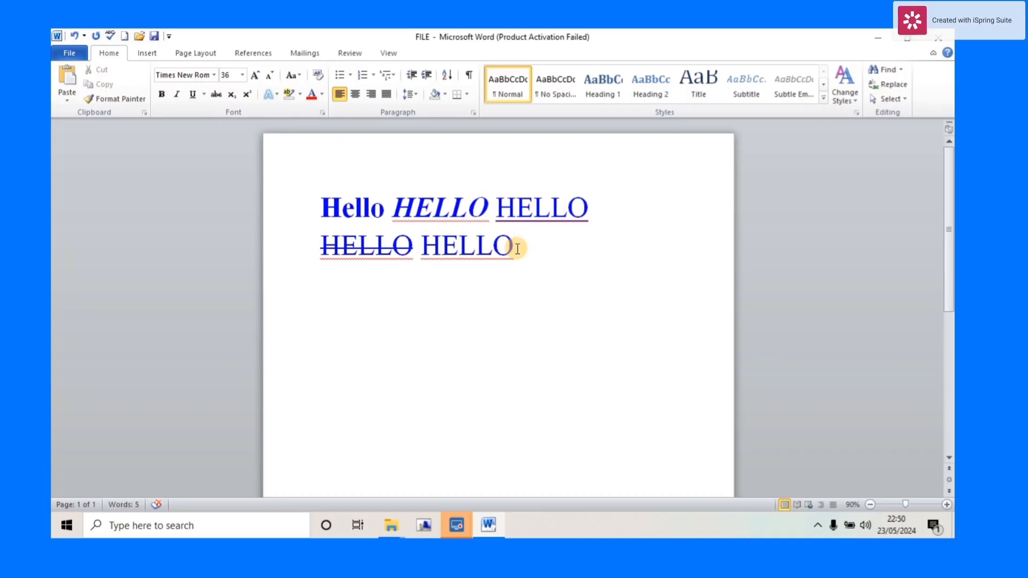
type("2")
key("BackSpace")
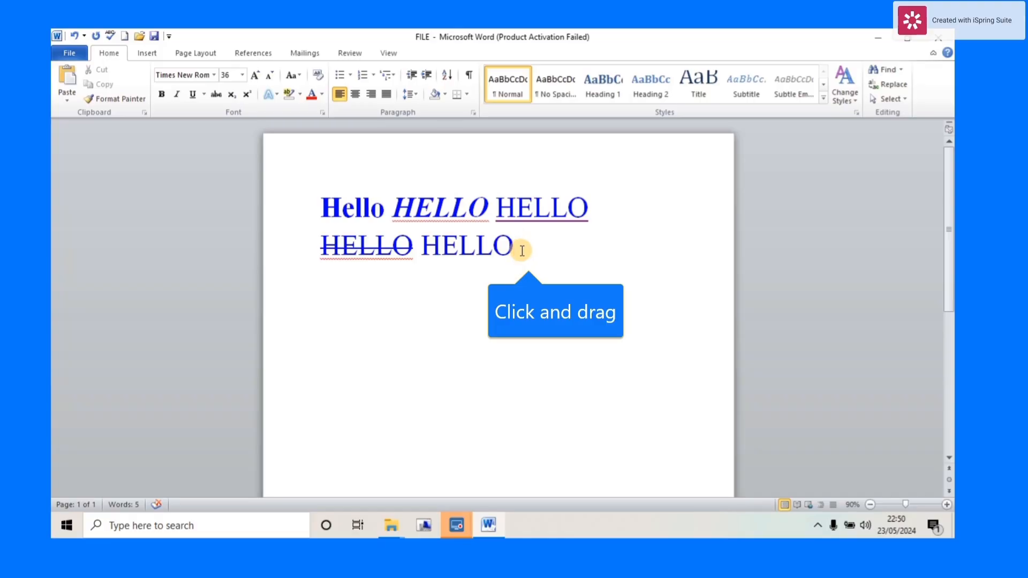
Step: Subscript the whole fifth HELLO, try a 4 in its place, undo that replacement and remove the subscript
left_click_drag(516, 248, 423, 248)
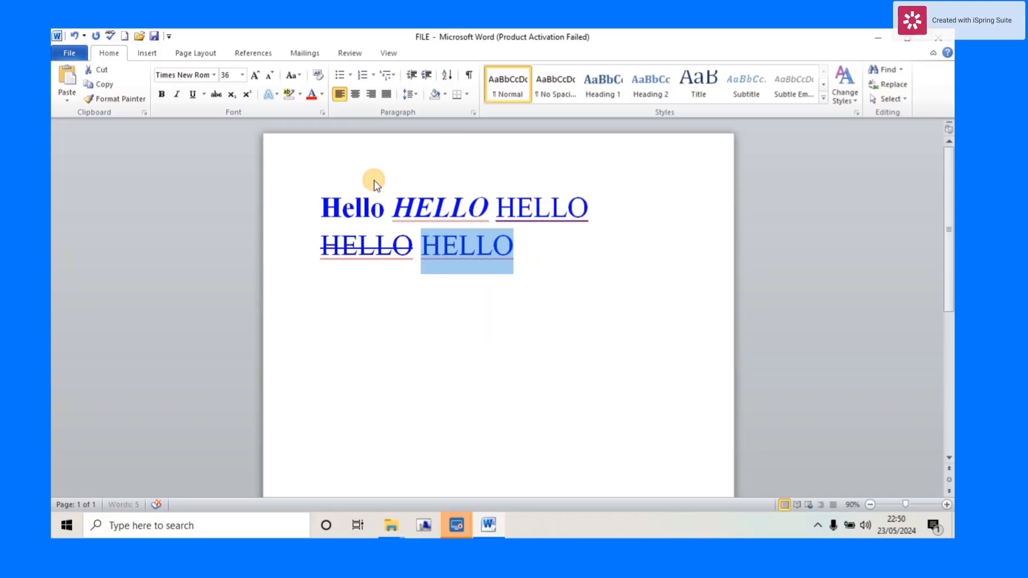
left_click(234, 94)
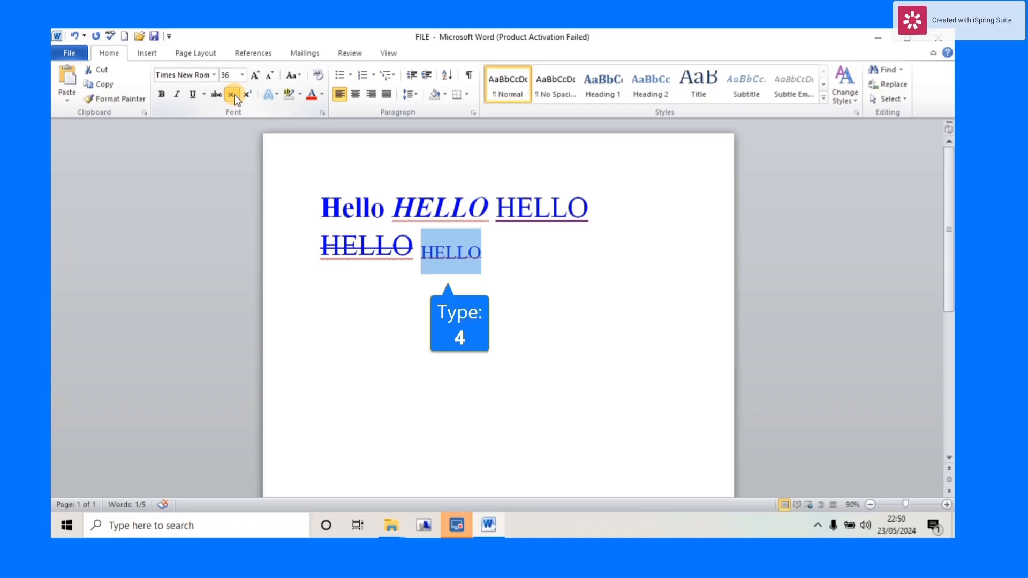
type("4")
key("BackSpace")
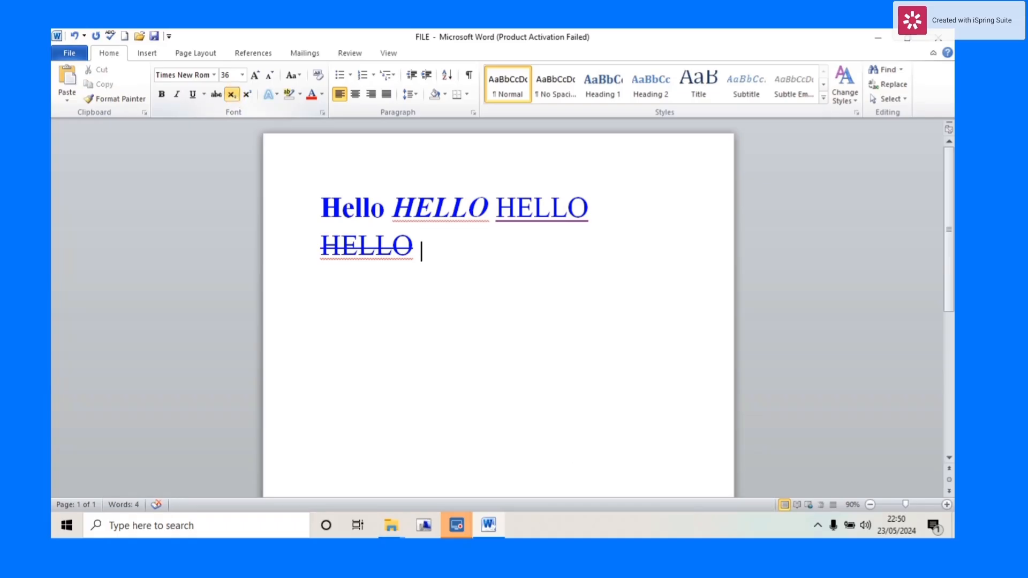
left_click(76, 36)
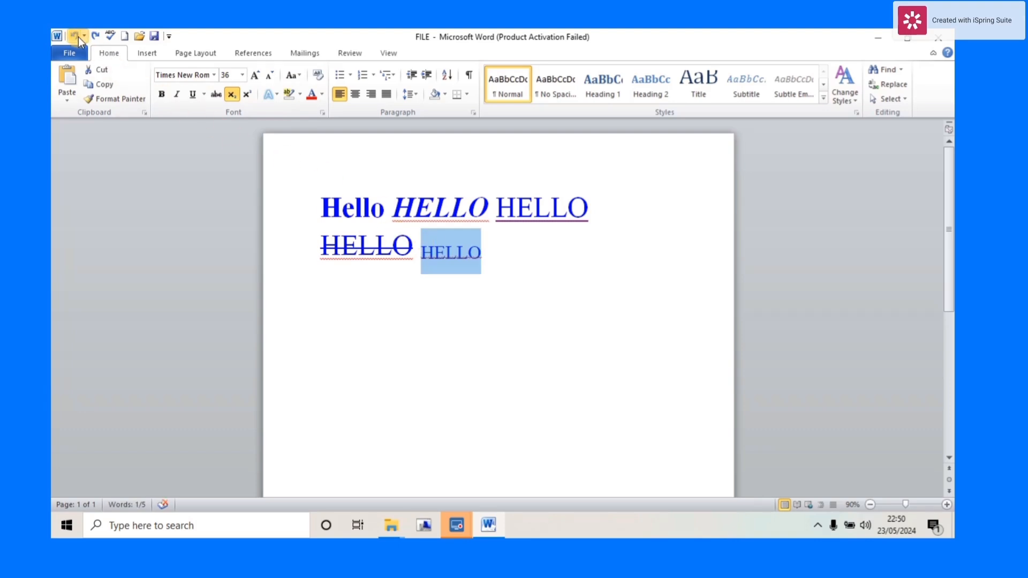
left_click(232, 96)
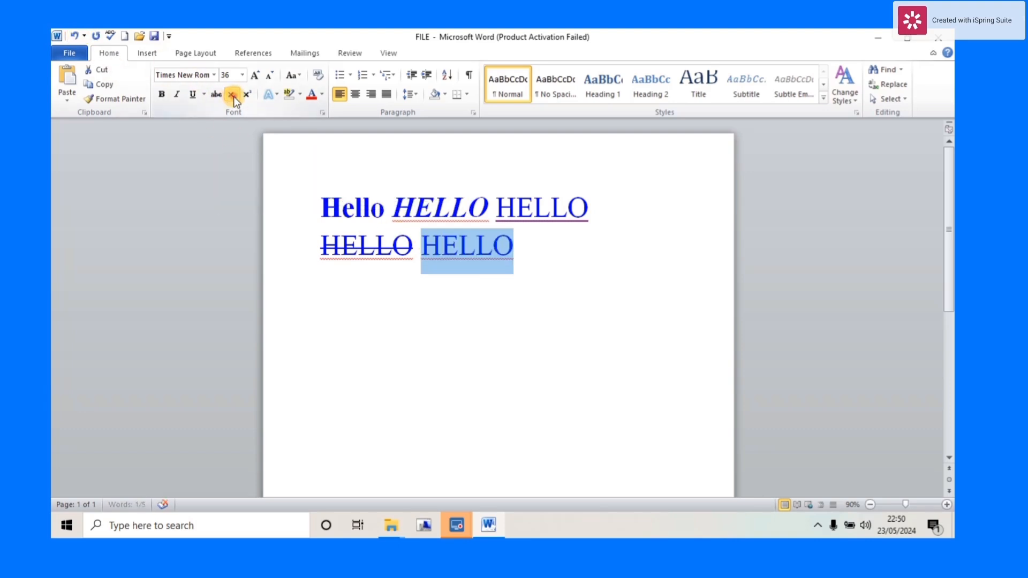
Step: Try subscript on the fifth HELLO once more, and delete a trial 4 entered after it
left_click(517, 237)
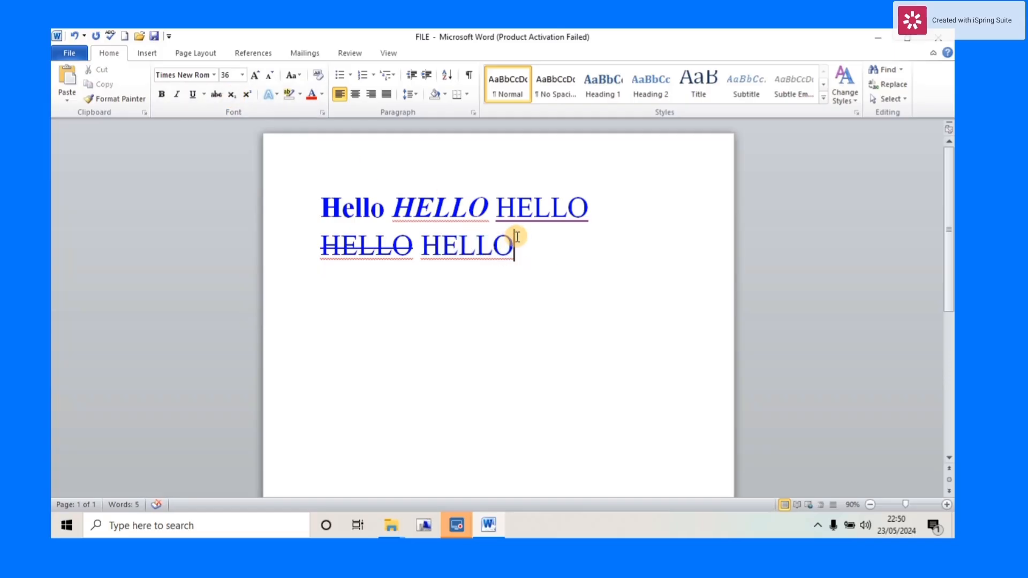
left_click_drag(517, 243, 424, 242)
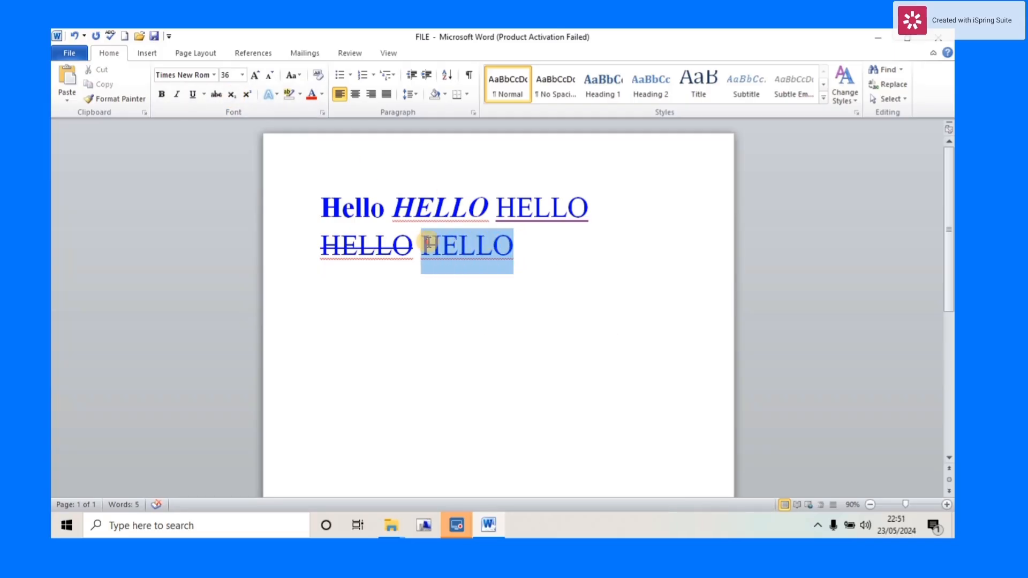
left_click(233, 95)
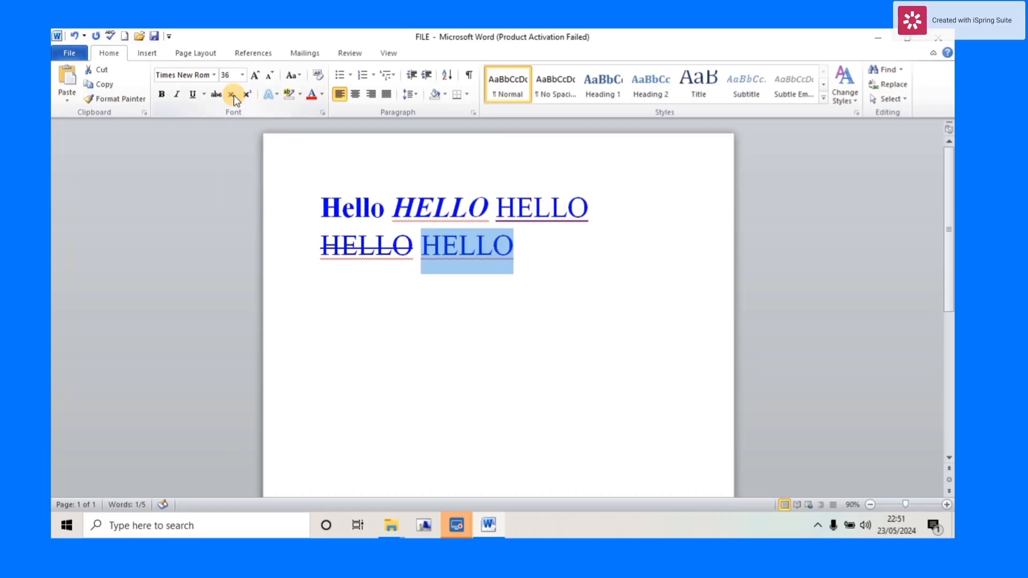
left_click(519, 246)
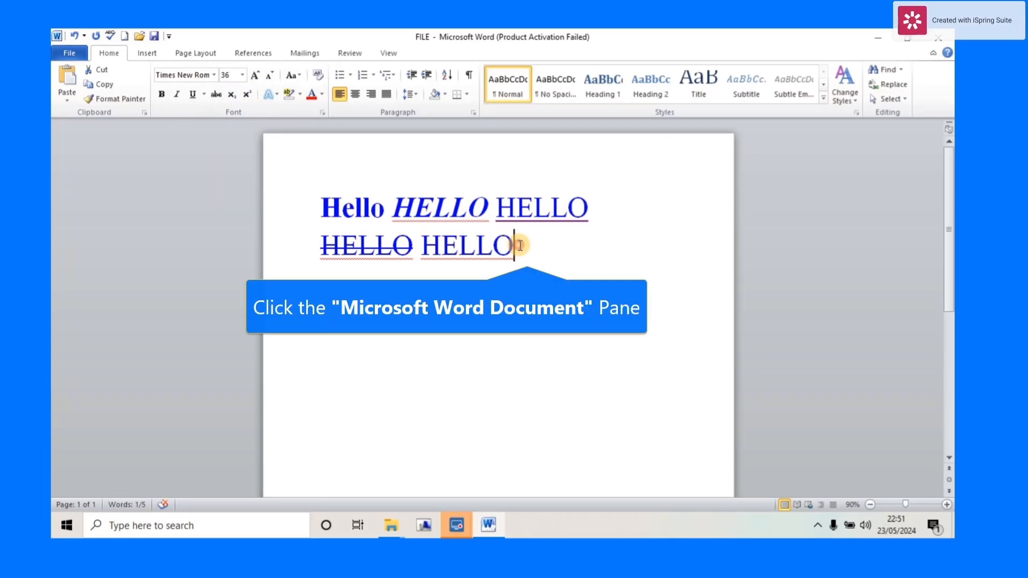
type("4")
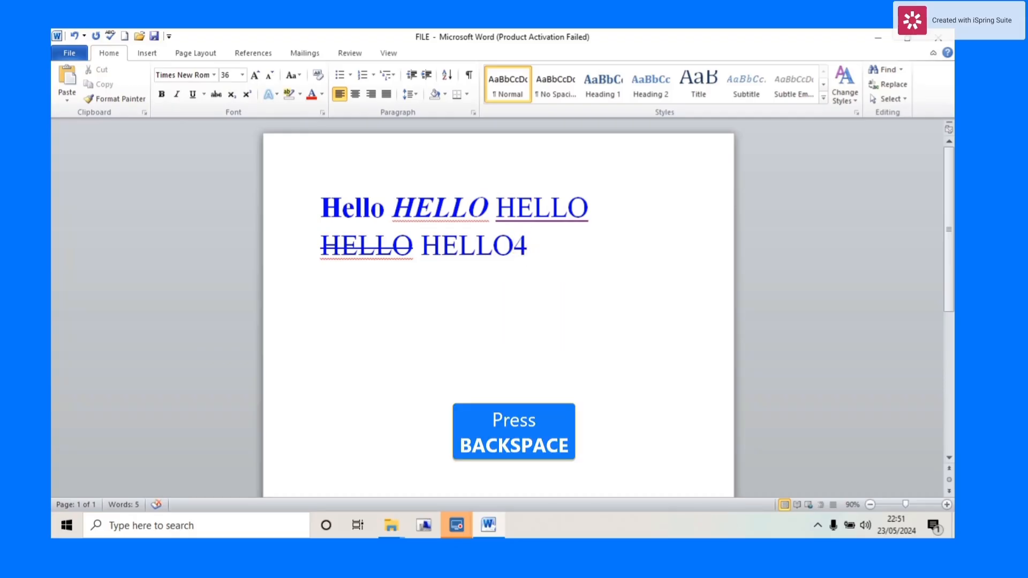
key("BackSpace")
Step: Add a superscript 4 directly after the fifth HELLO
left_click(248, 95)
left_click(518, 244)
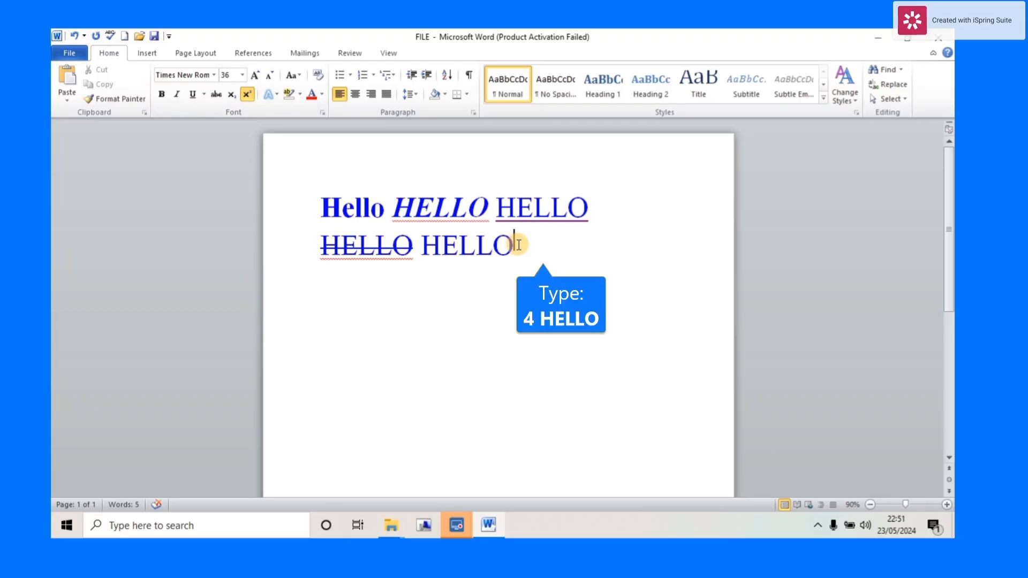
type("4")
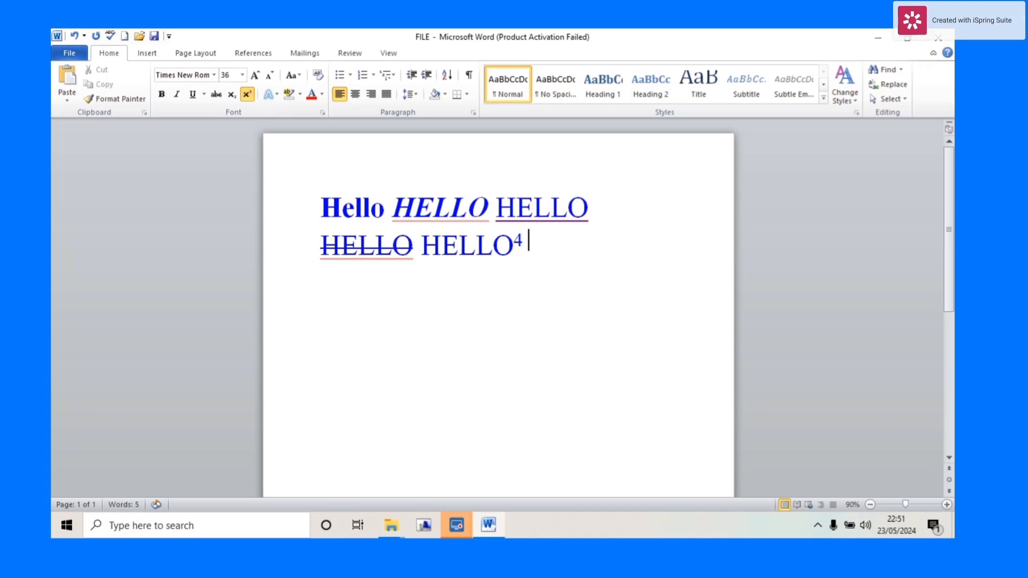
Step: Try adding HELLO in superscript after the raised 4, and delete the superscript letters
type("HELLO")
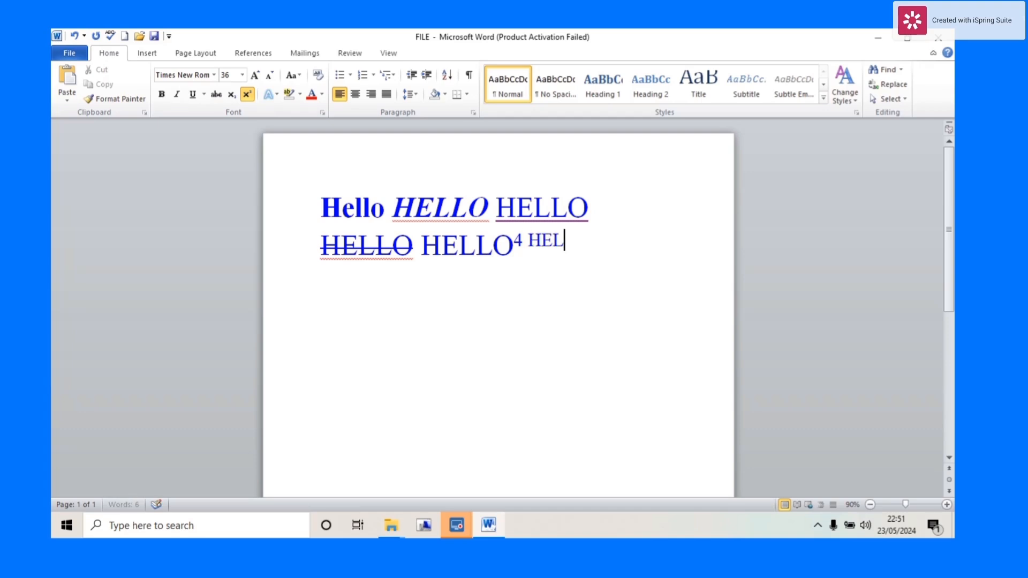
key("BackSpace")
key("BackSpace")
key("BackSpace")
type("HELLO")
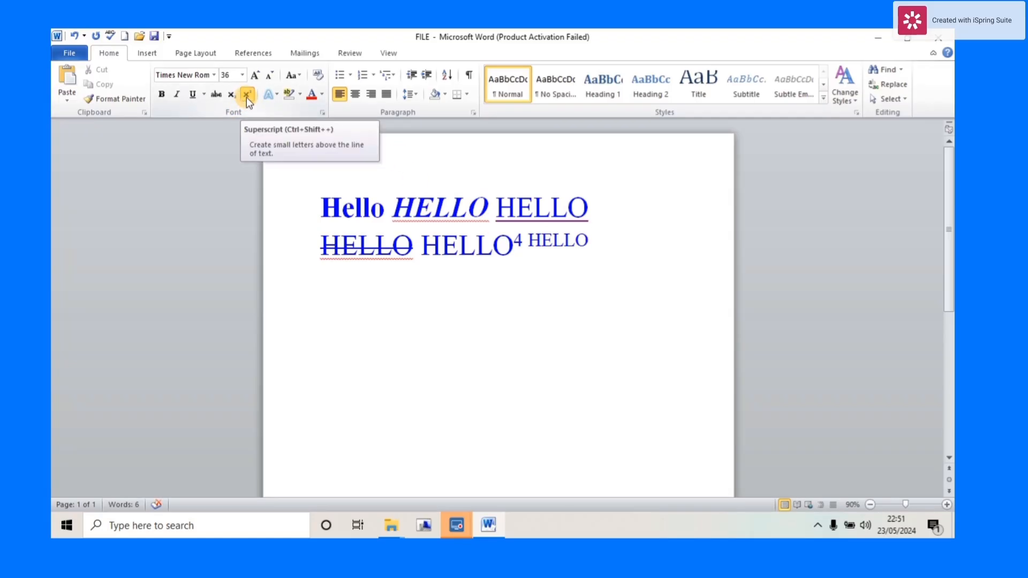
left_click(594, 231)
key("BackSpace")
key("BackSpace")
key("BackSpace")
key("BackSpace")
key("BackSpace")
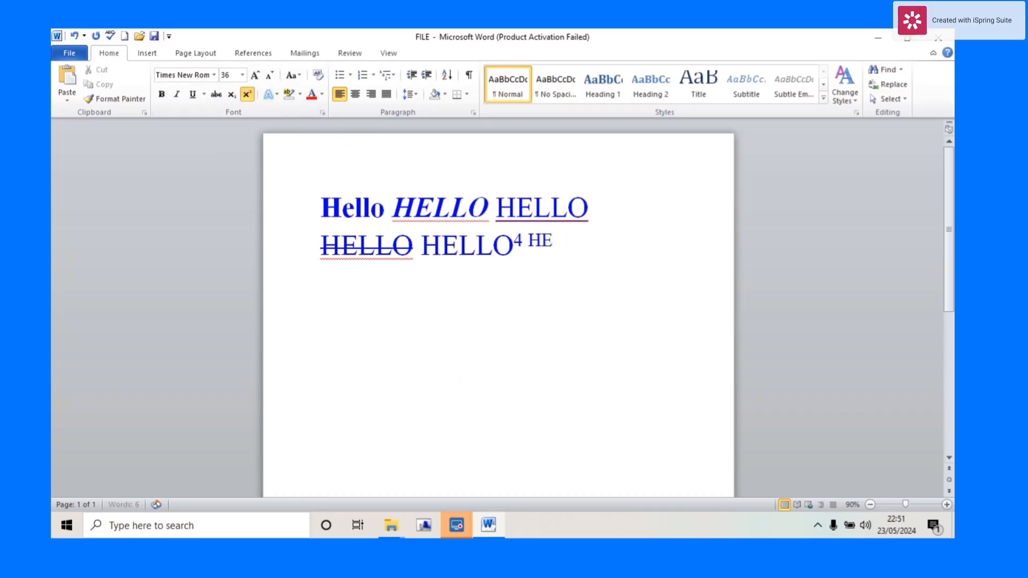
type("HE")
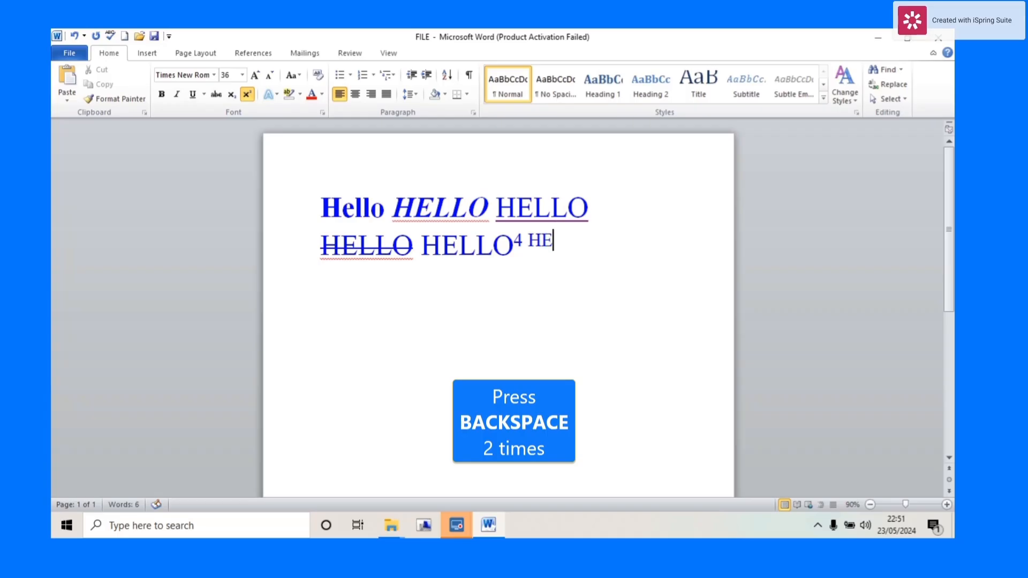
key("BackSpace")
key("BackSpace")
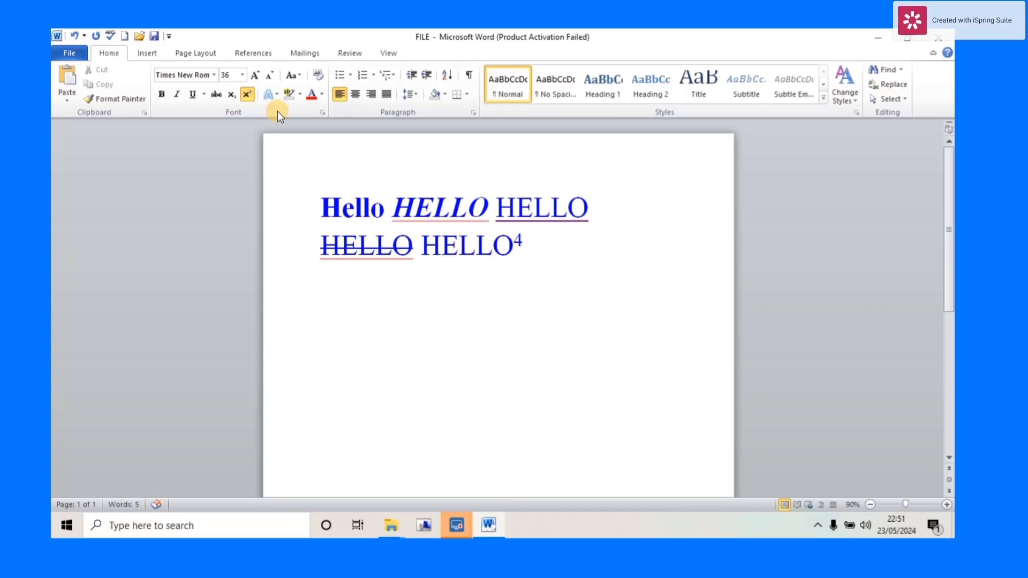
Step: Add a sixth word, HELLO, without superscript after the raised 4 and apply the purple text effect with reflection to it
left_click(247, 95)
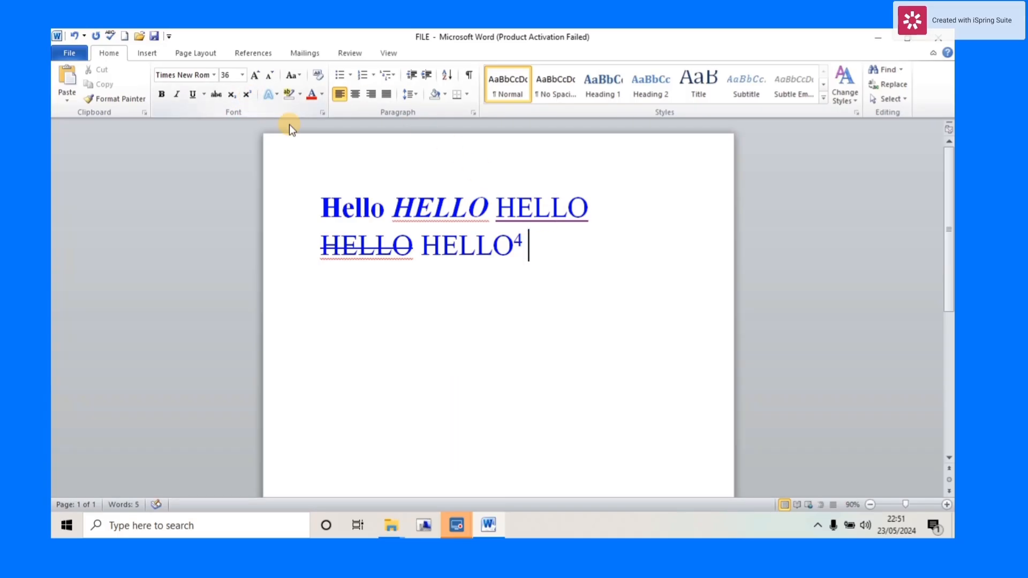
type("HELLO")
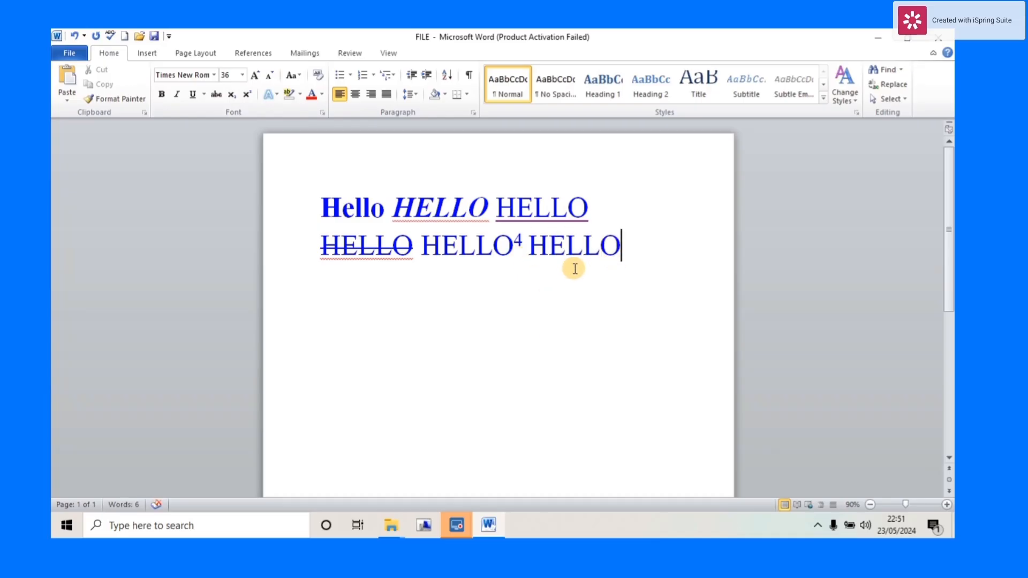
left_click(625, 249)
left_click_drag(626, 250, 534, 253)
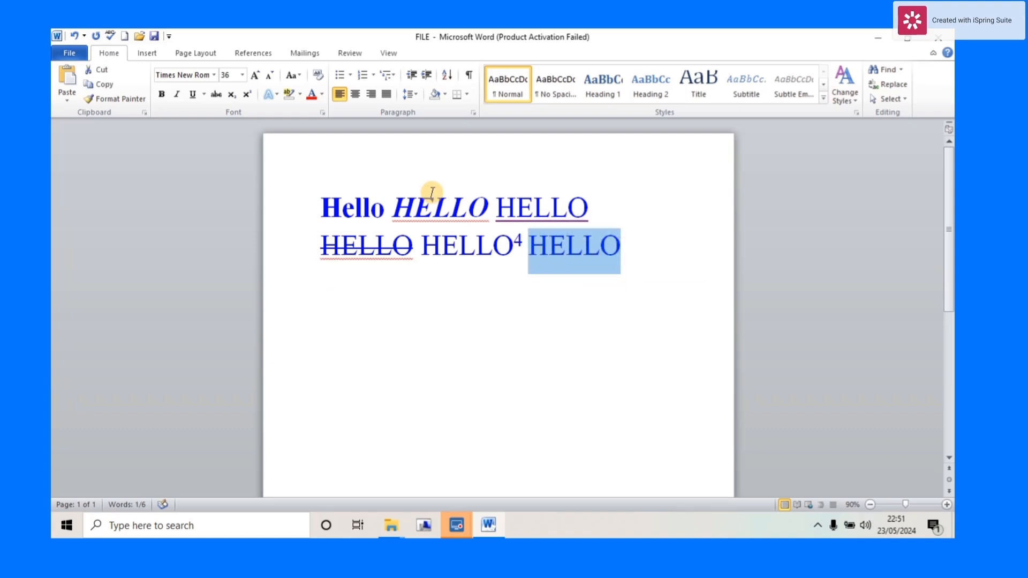
left_click(277, 95)
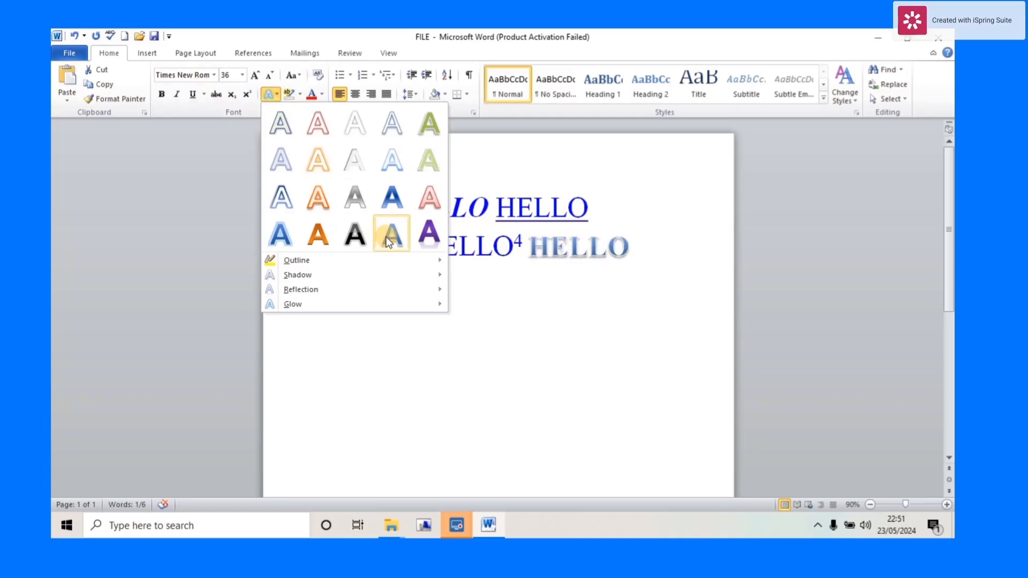
left_click(422, 232)
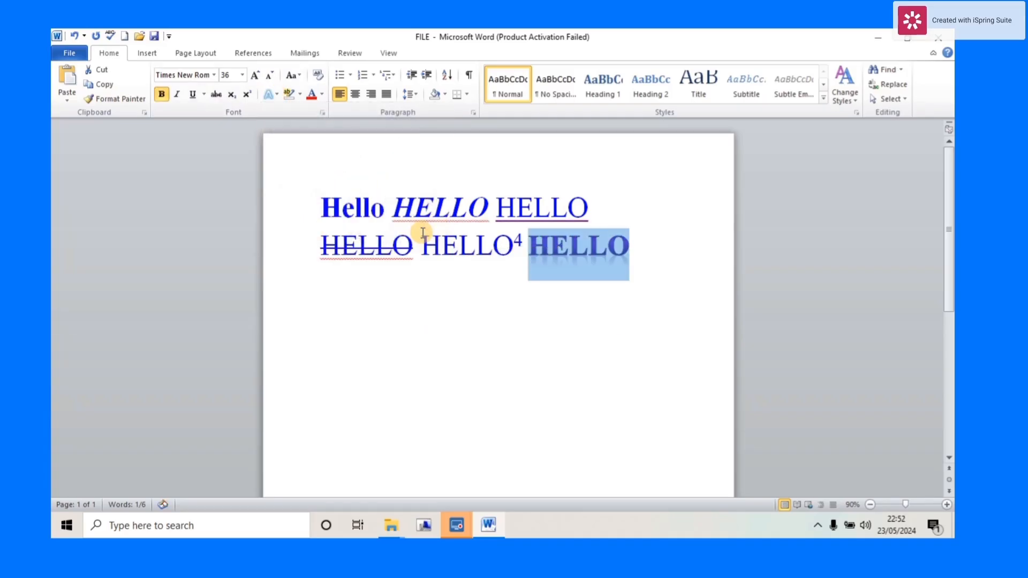
Step: Try adding another HELLO after the purple reflected word, and delete its letters
left_click(647, 255)
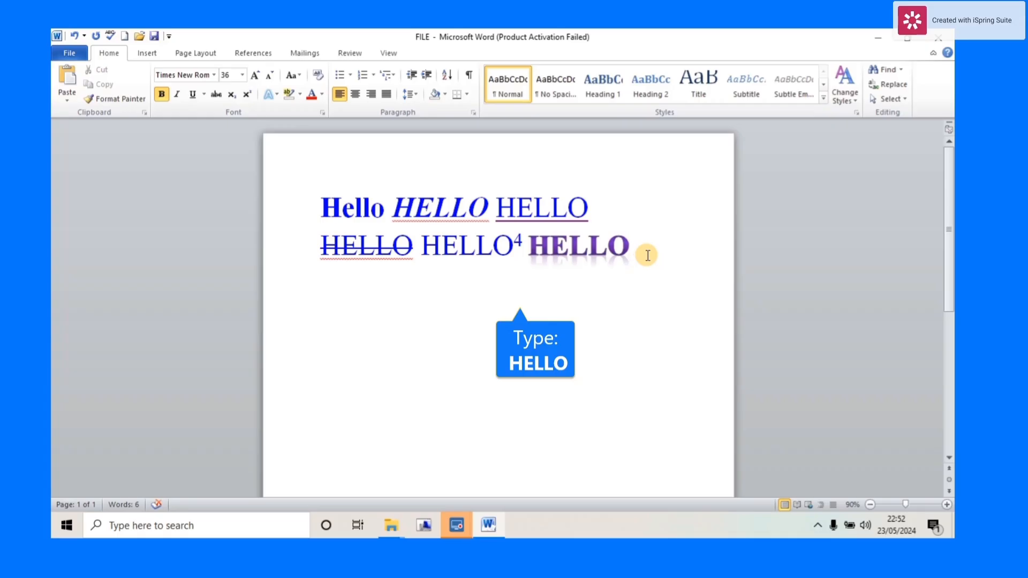
type("HE")
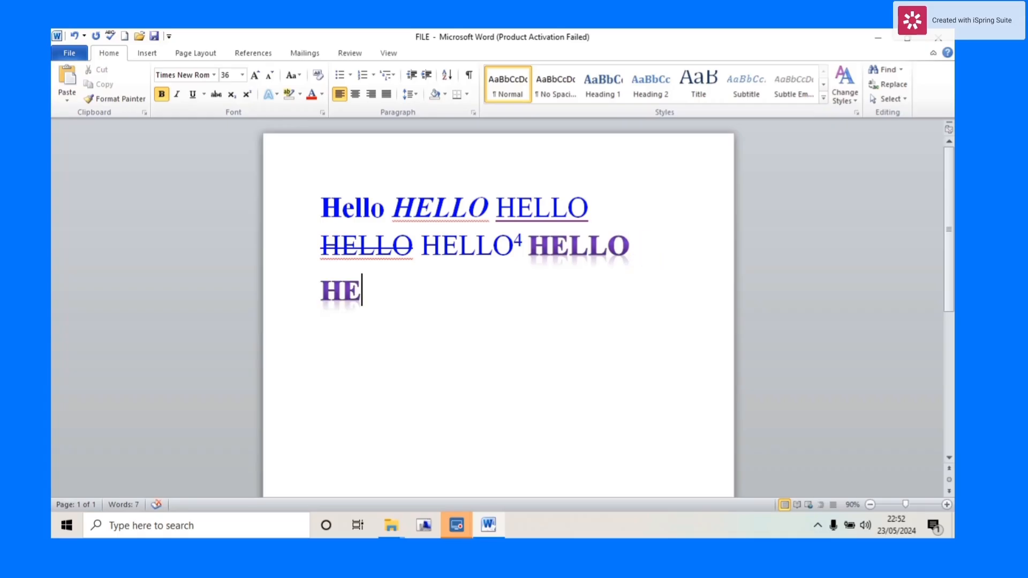
type("LLO")
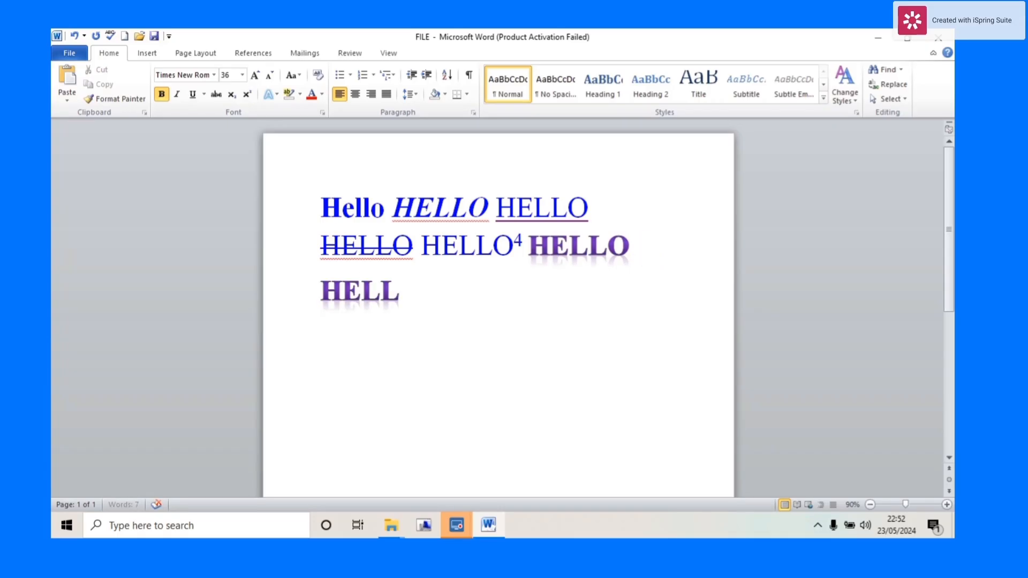
key("BackSpace")
key("BackSpace")
key("BackSpace")
key("BackSpace")
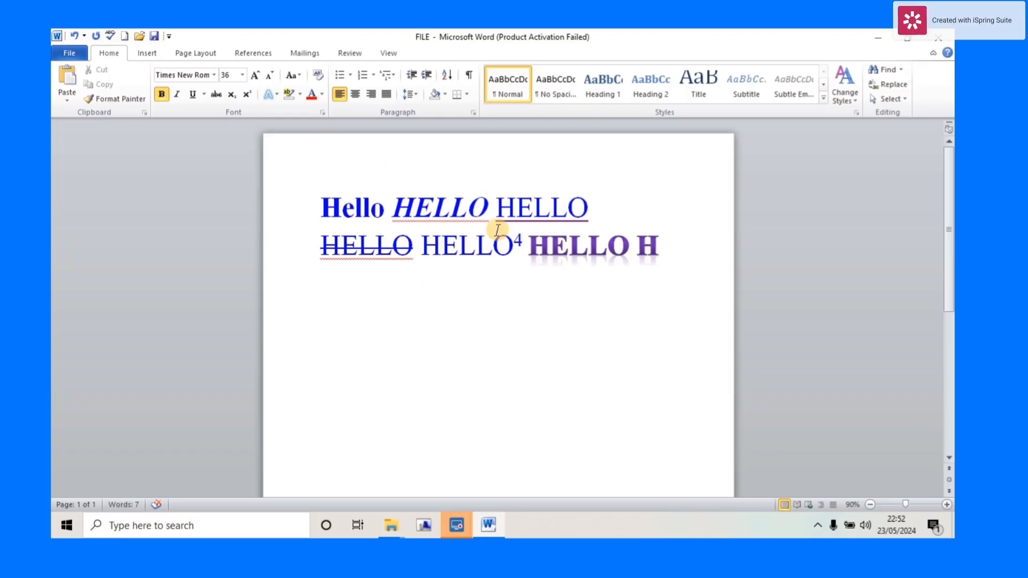
key("BackSpace")
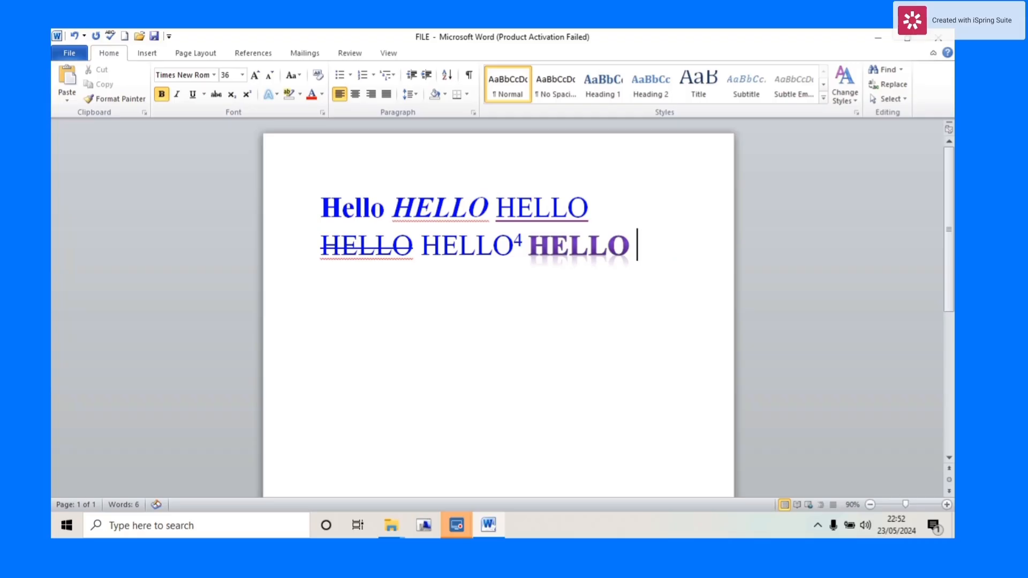
left_click(272, 94)
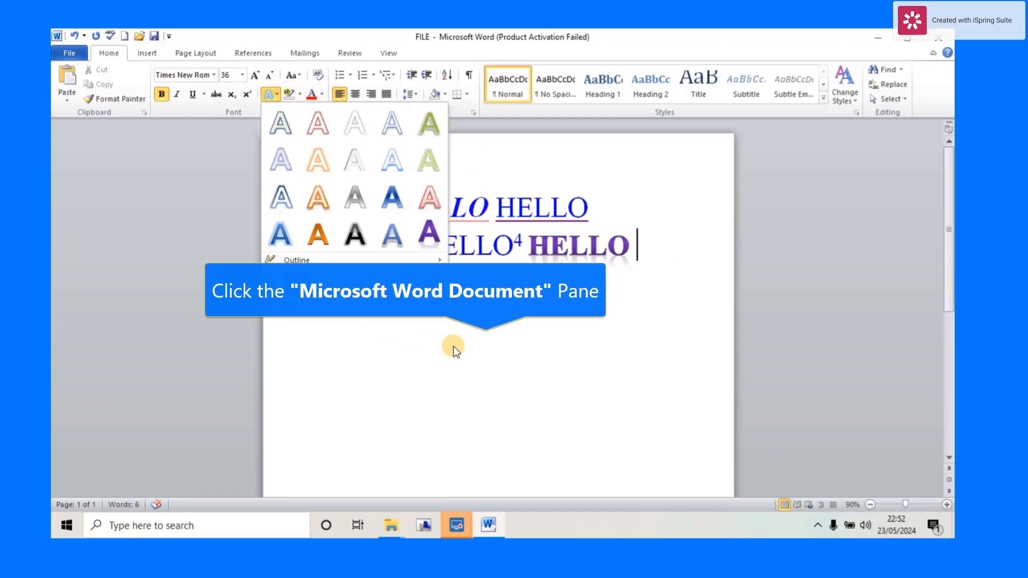
left_click(468, 345)
type("H")
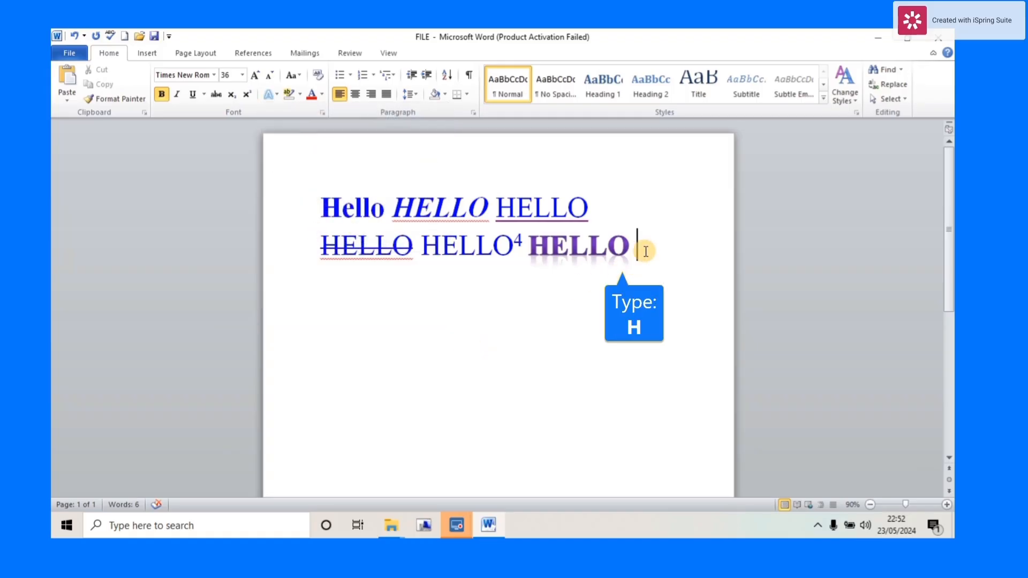
key("BackSpace")
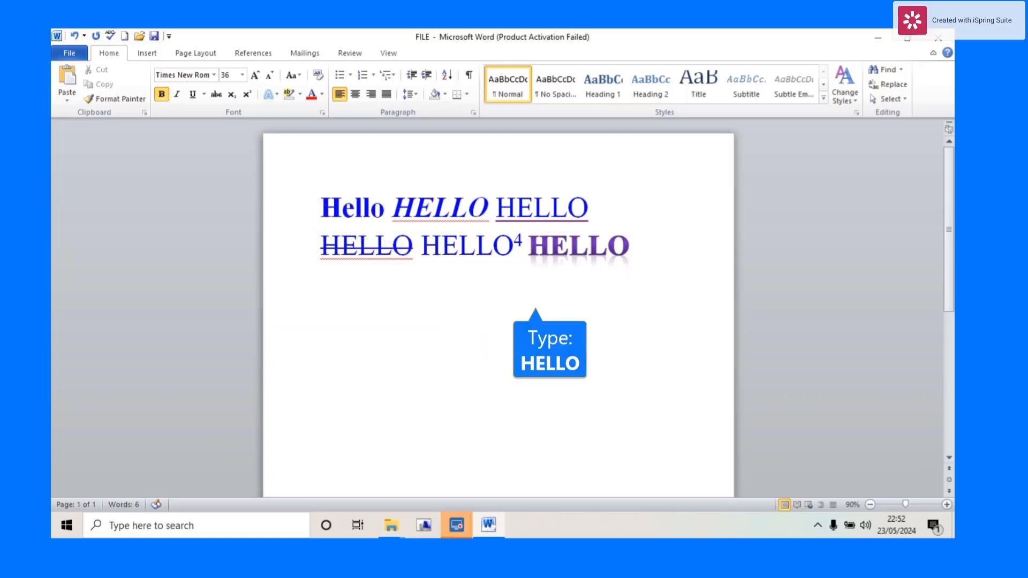
Step: Add a seventh word, HELLO, after the purple reflected word and apply the white outlined text effect to it
type("HELLO")
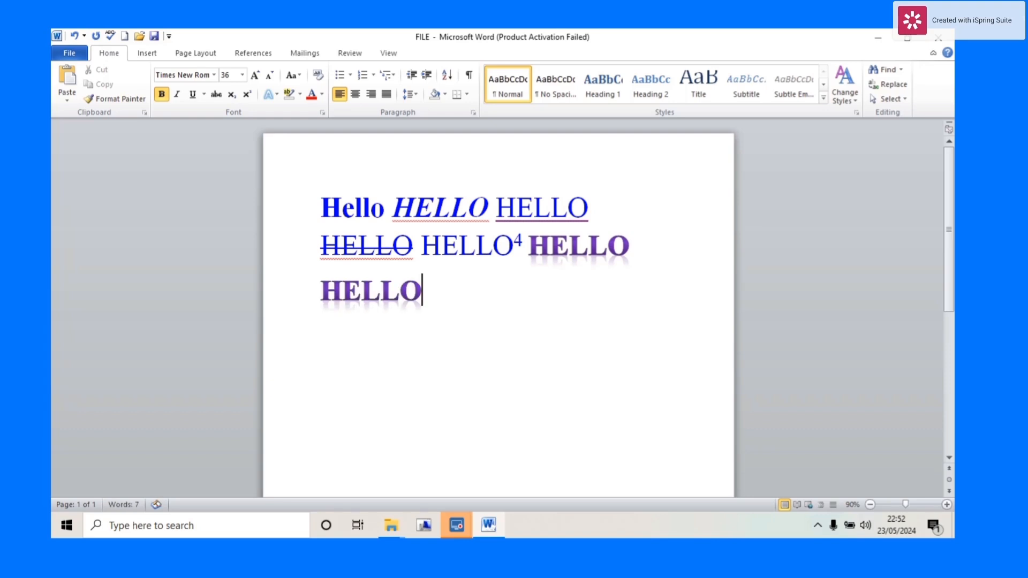
left_click(421, 293)
left_click_drag(422, 294, 319, 284)
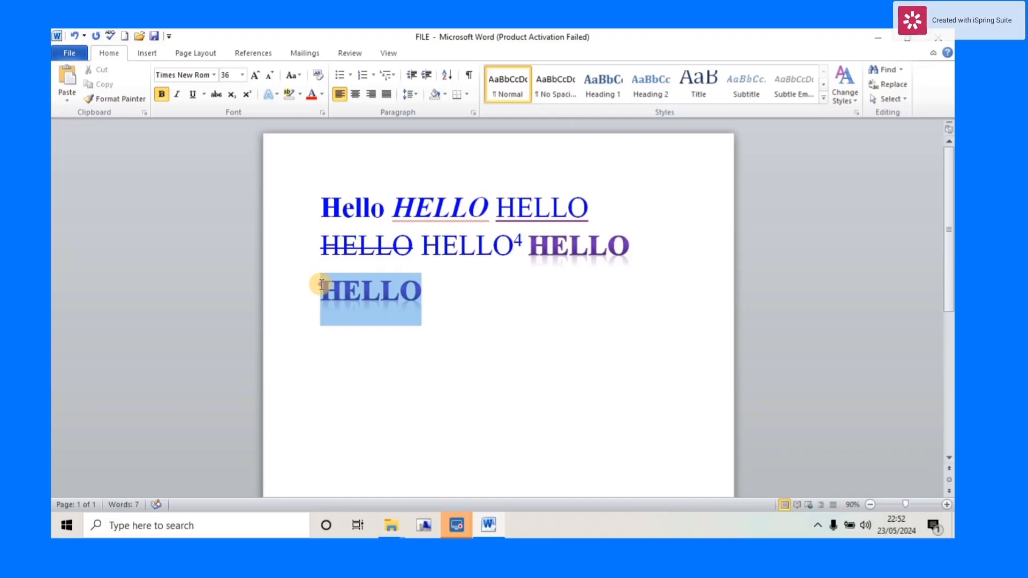
left_click(275, 97)
left_click(276, 97)
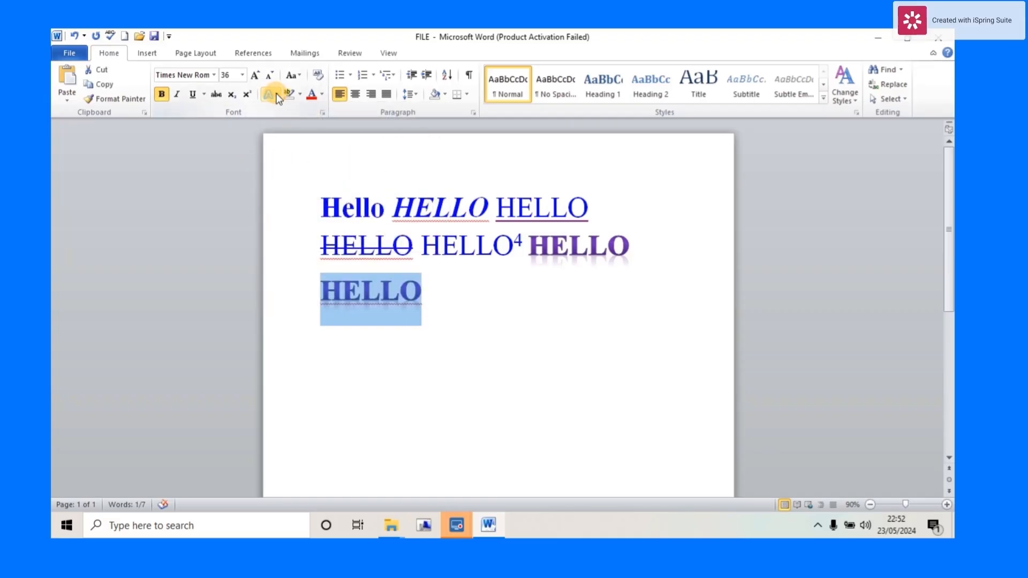
left_click(269, 94)
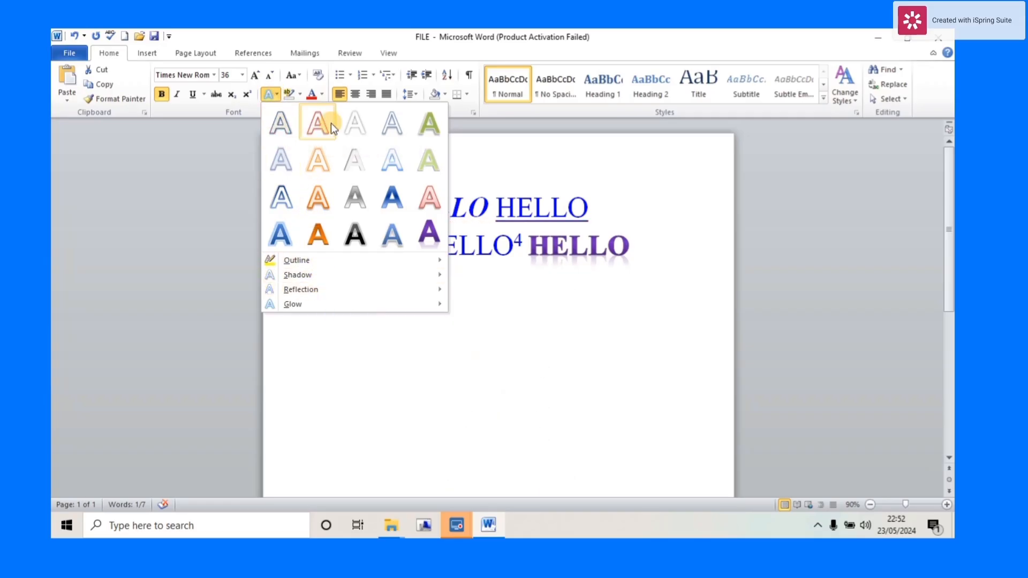
left_click(348, 127)
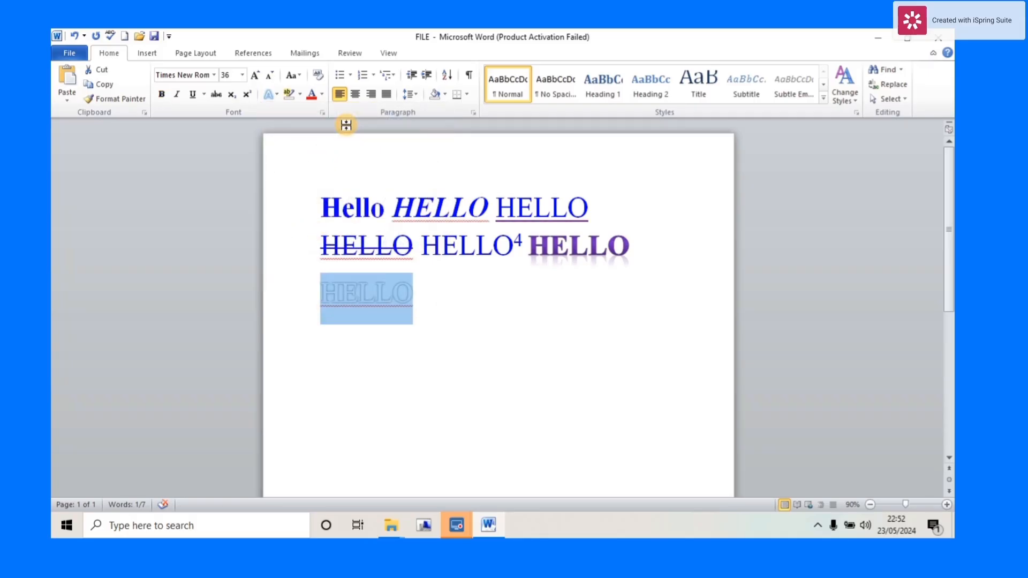
Step: Undo the white outlined text effect and the addition of the seventh HELLO
left_click(272, 96)
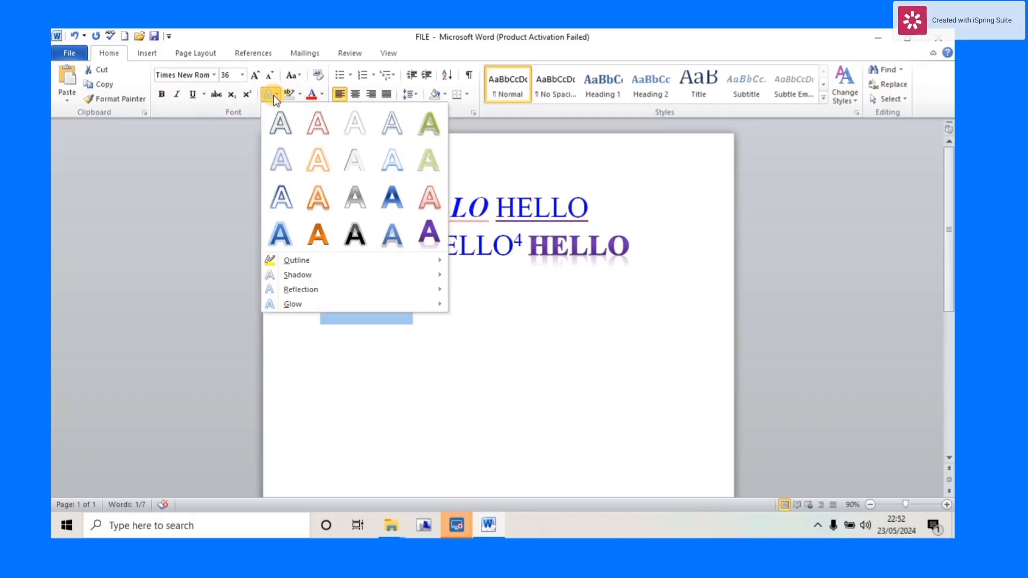
double_click(273, 97)
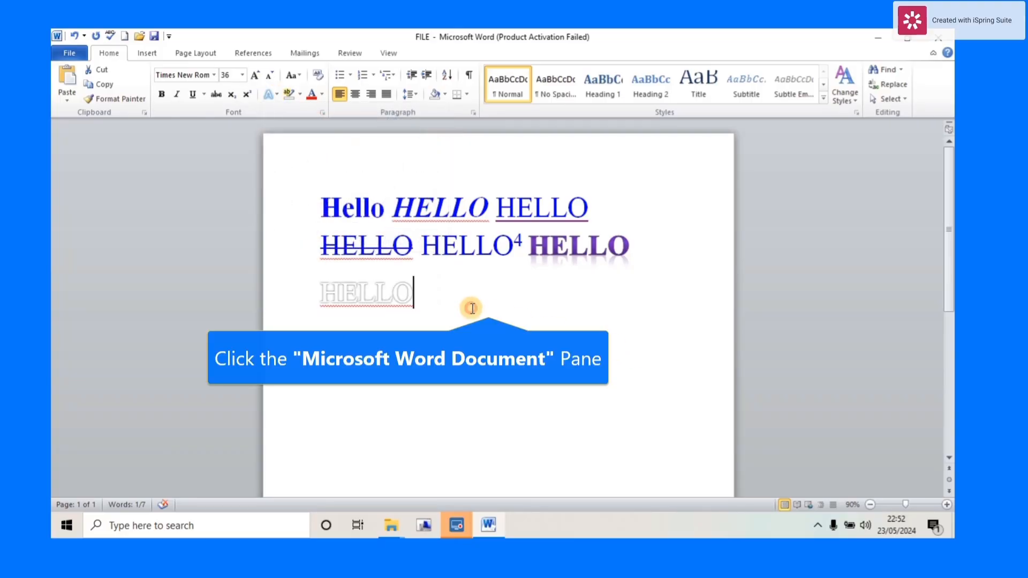
left_click(472, 309)
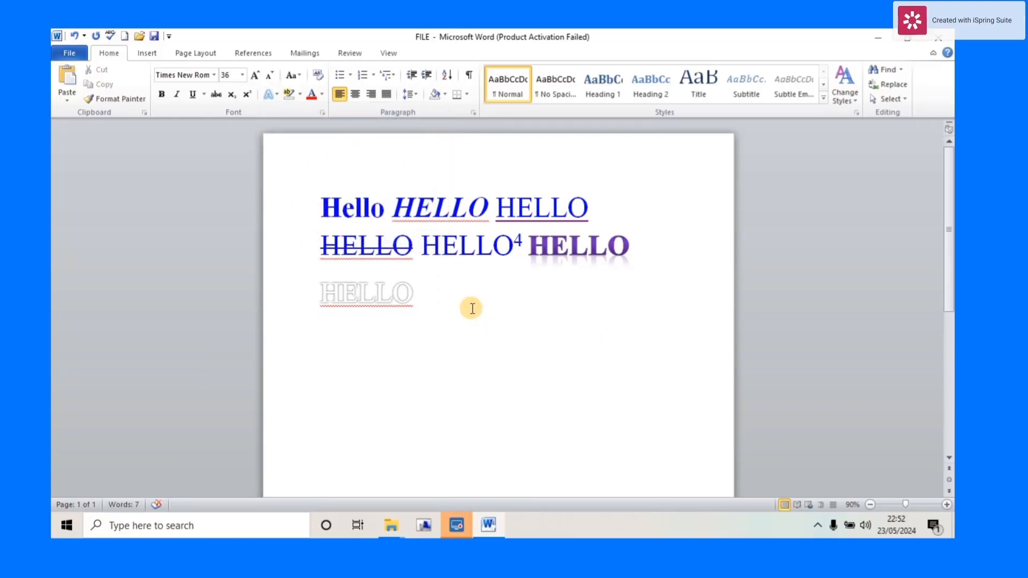
left_click(74, 36)
left_click(73, 35)
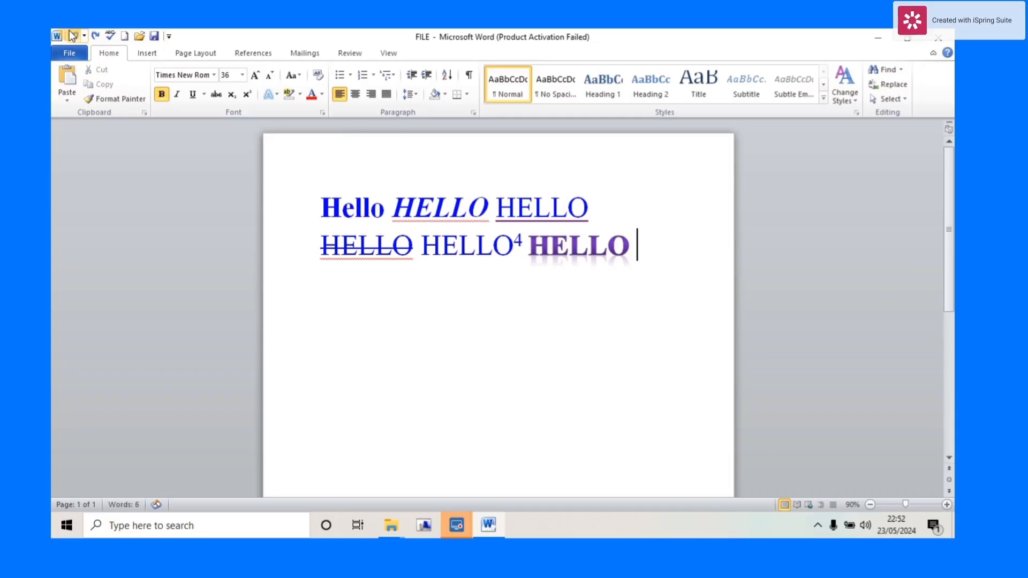
left_click(636, 245)
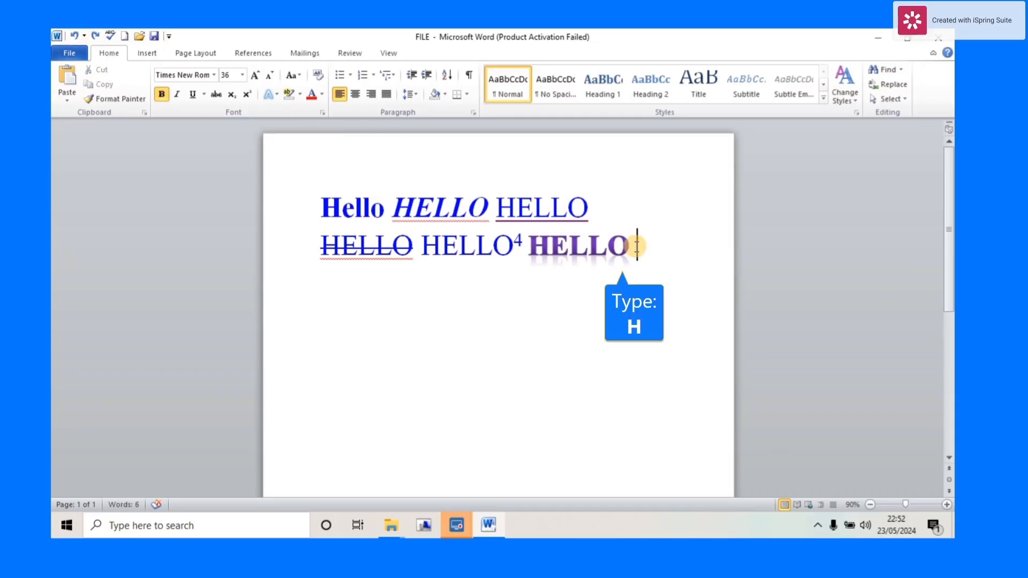
type("H")
key("BackSpace")
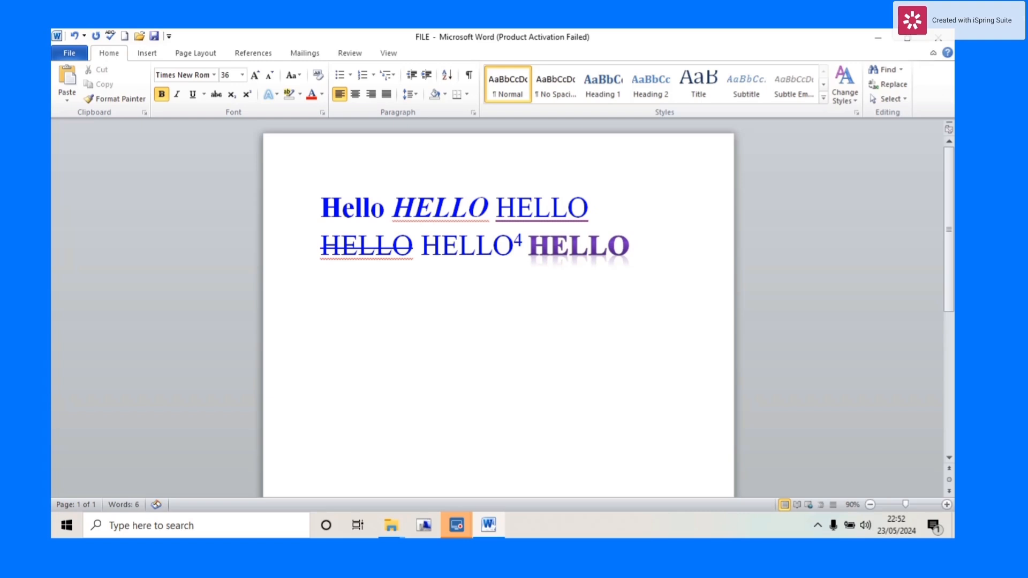
left_click(275, 94)
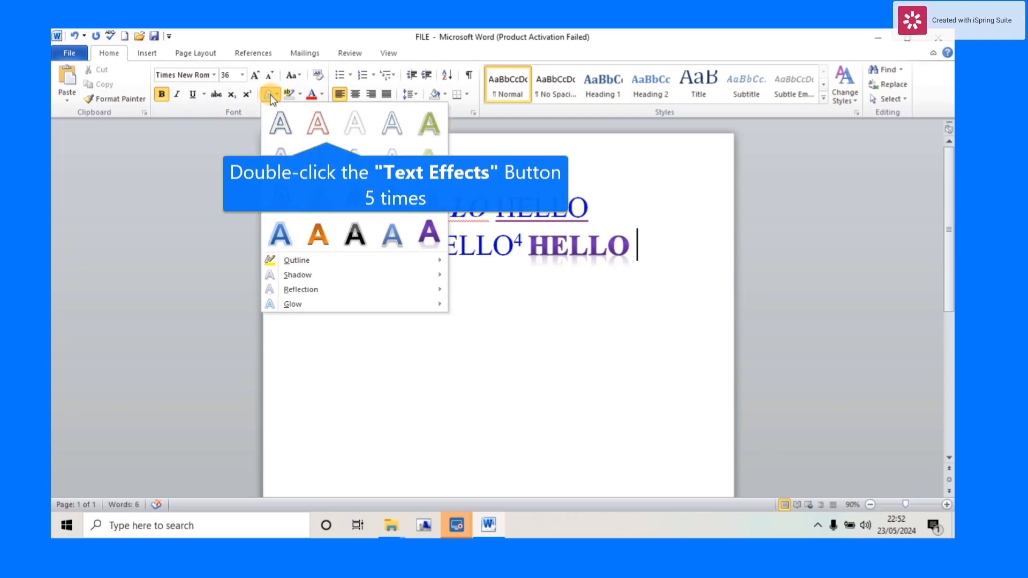
left_click(270, 94)
left_click(270, 94)
double_click(270, 94)
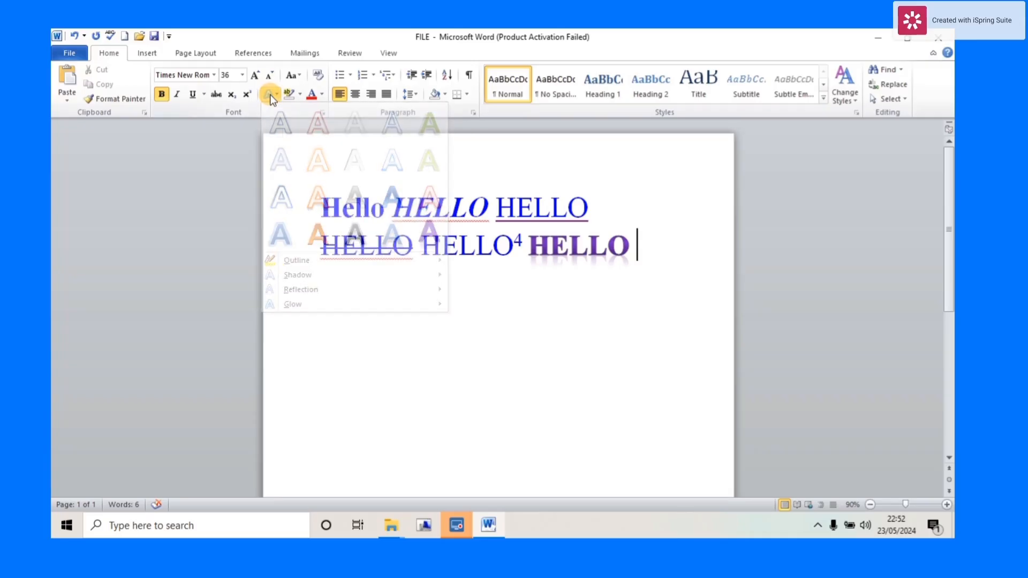
left_click(523, 357)
type("H")
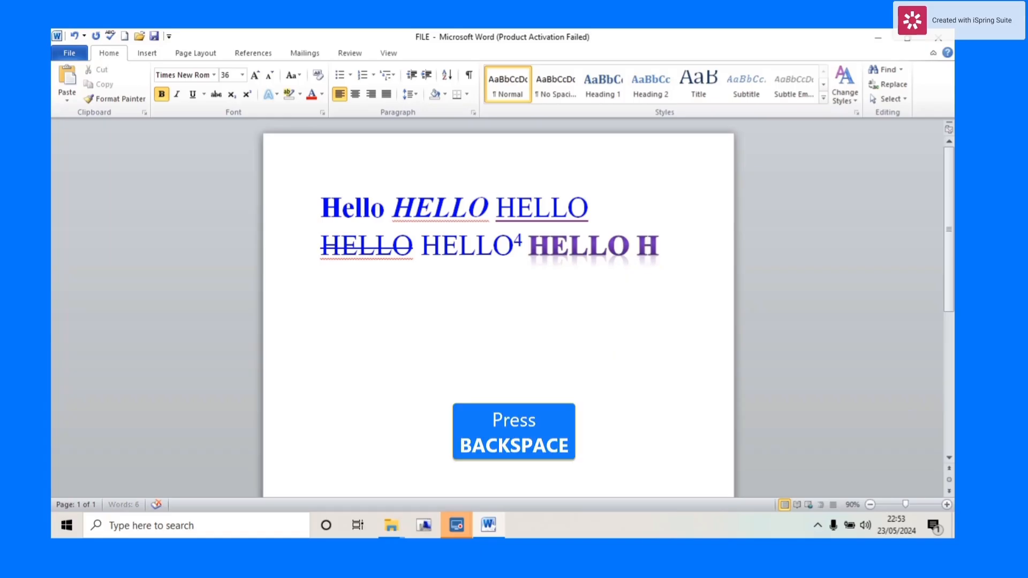
key("BackSpace")
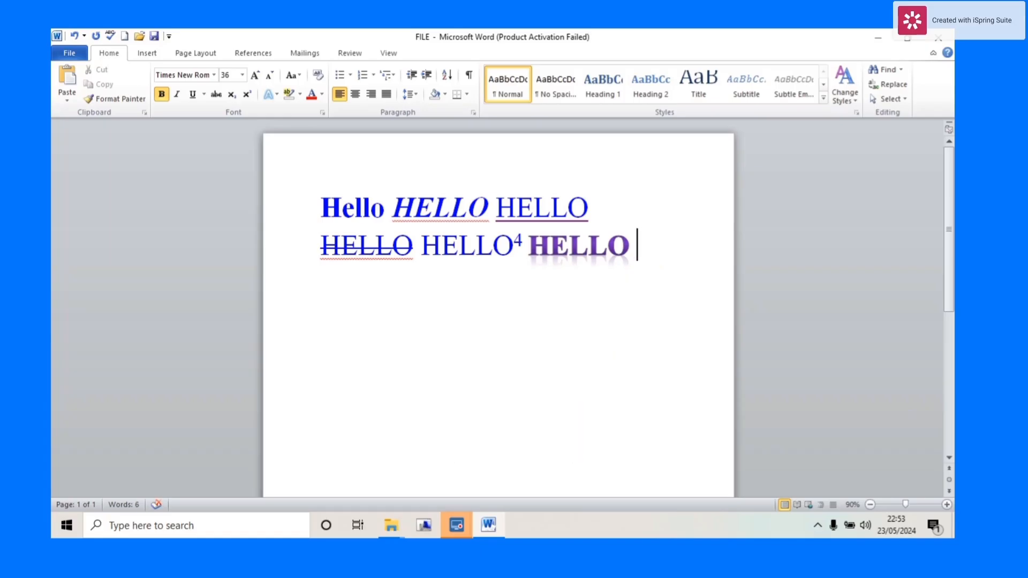
Step: Choose No Outline and No Shadow as text effects for new text after the purple reflected HELLO
left_click(272, 97)
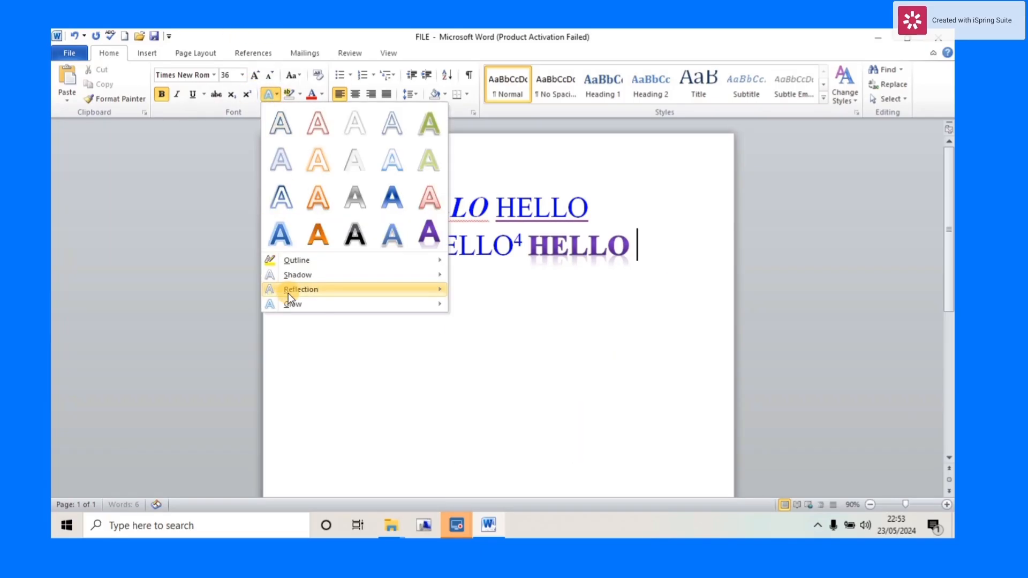
mouse_move(296, 305)
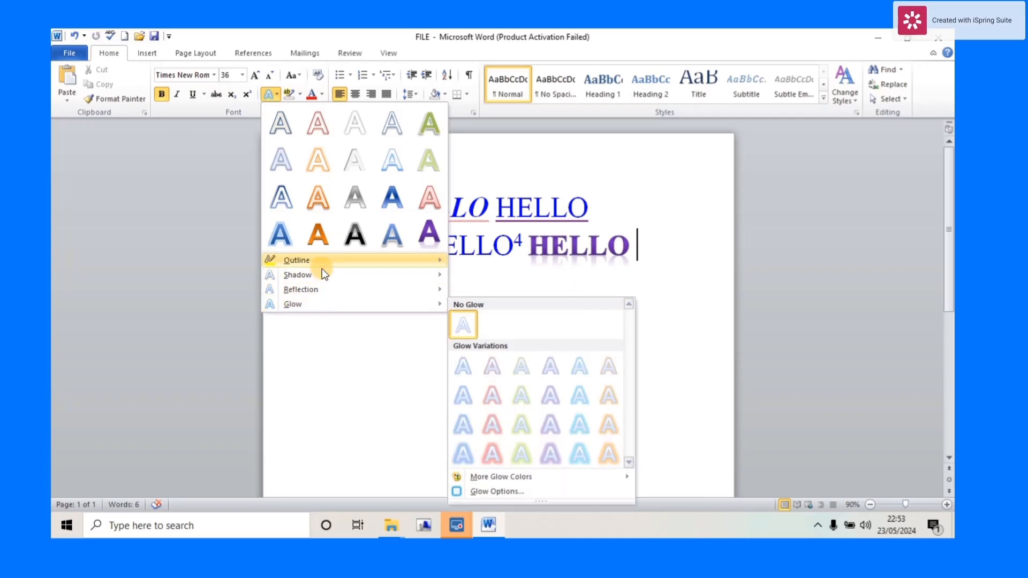
mouse_move(319, 262)
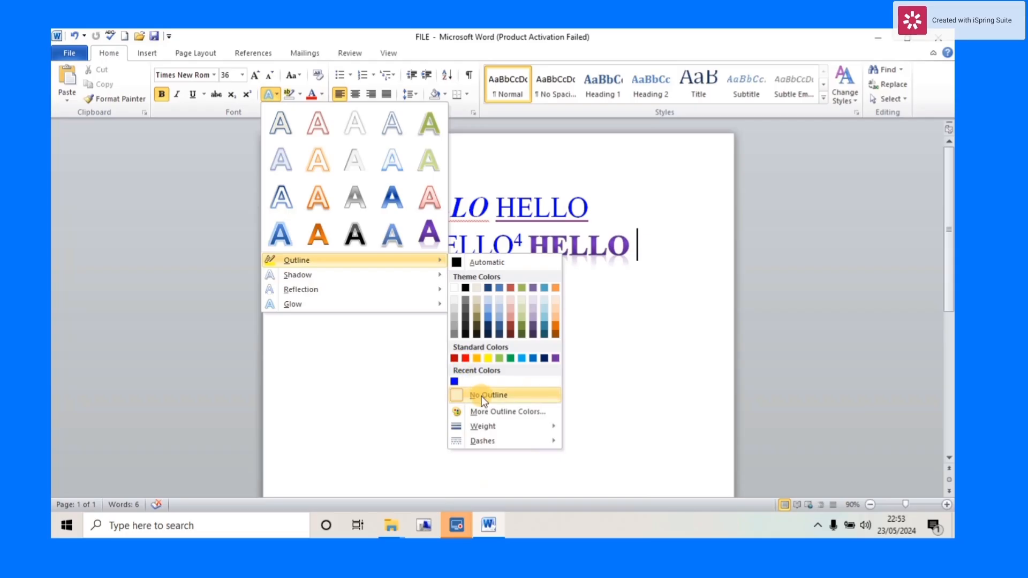
left_click(458, 395)
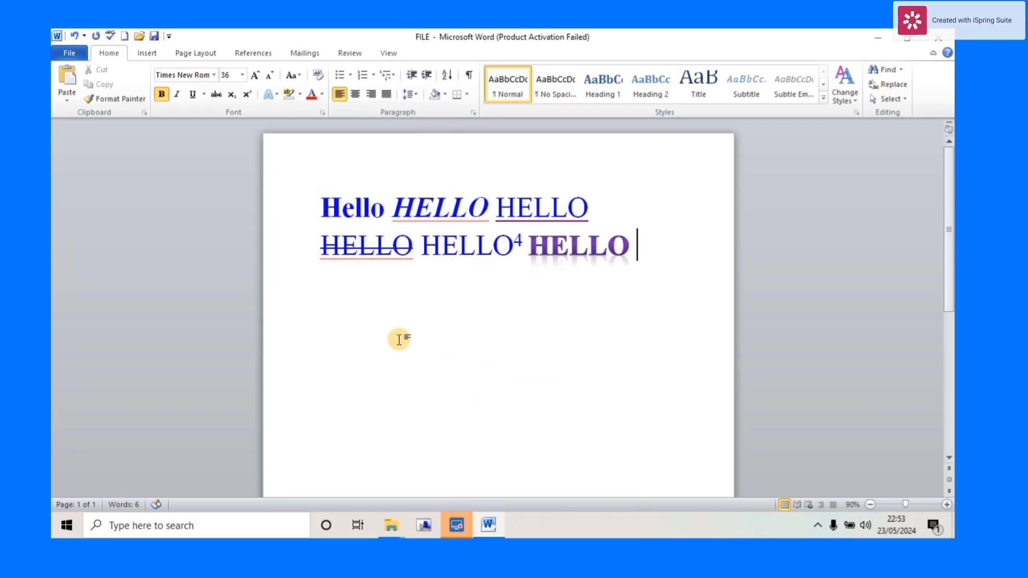
left_click(272, 94)
mouse_move(306, 275)
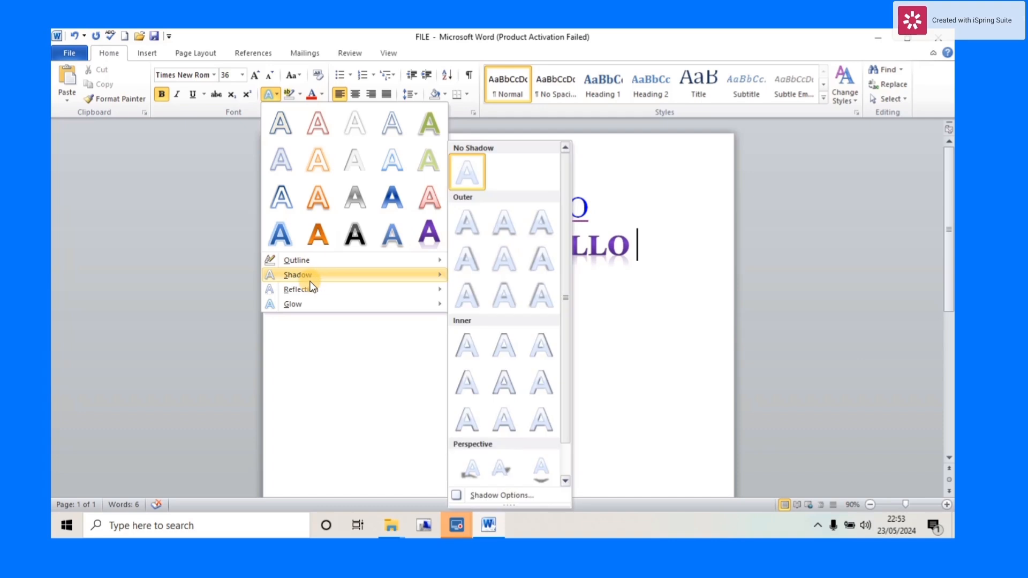
left_click(468, 178)
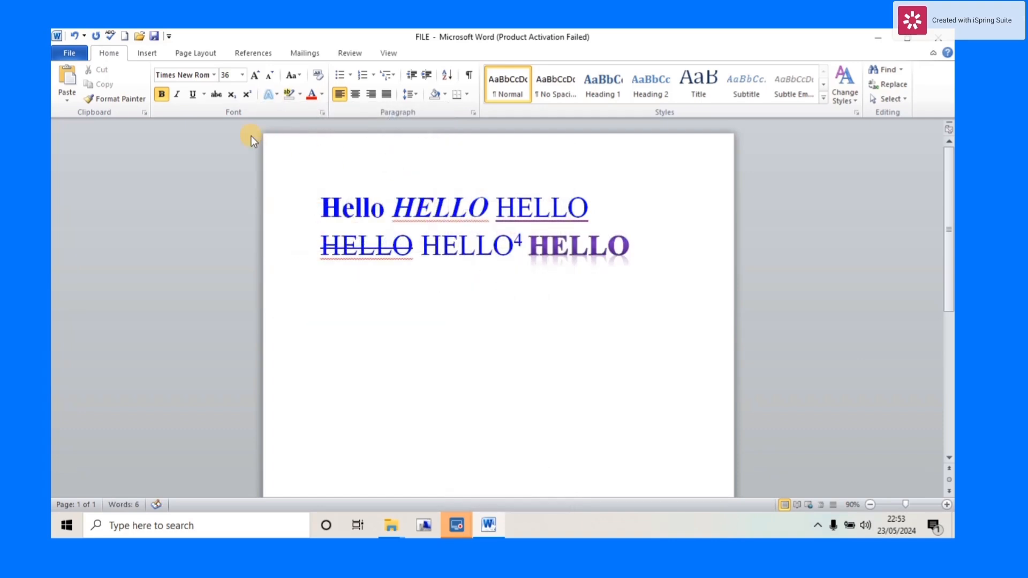
Step: Choose No Reflection and No Glow as text effects for new text after the purple reflected HELLO
left_click(271, 93)
left_click(292, 289)
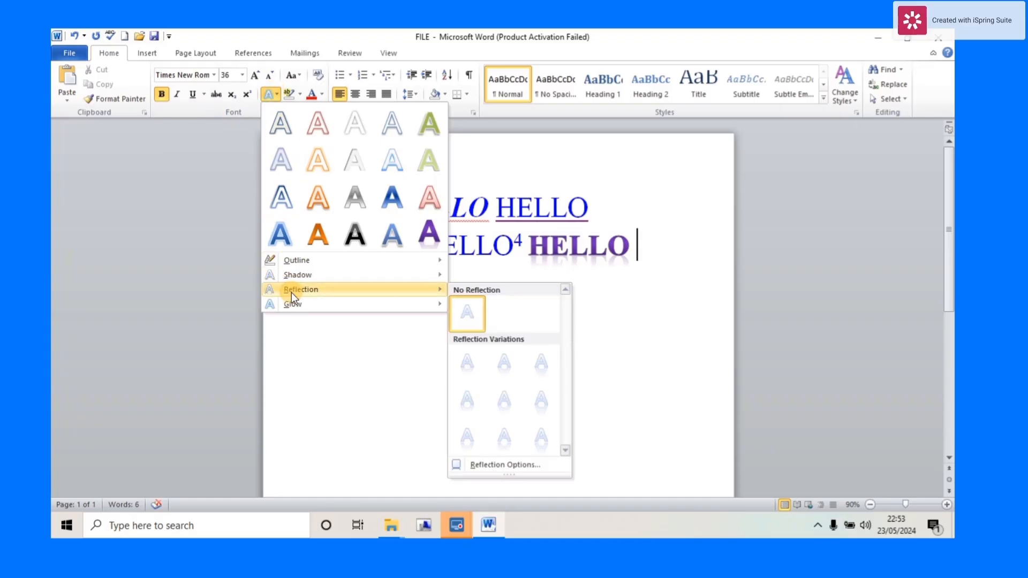
left_click(461, 311)
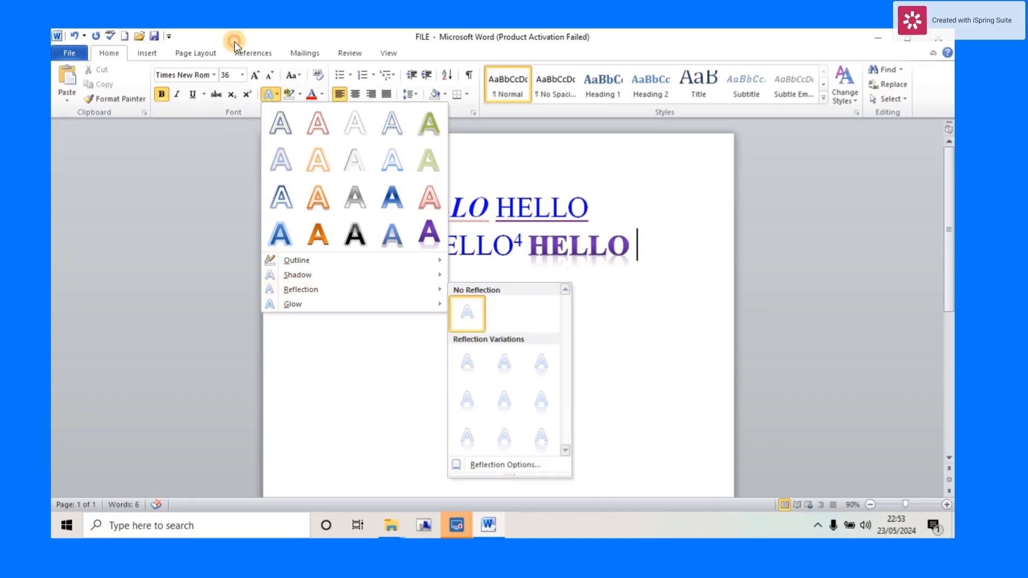
left_click(307, 310)
left_click(307, 309)
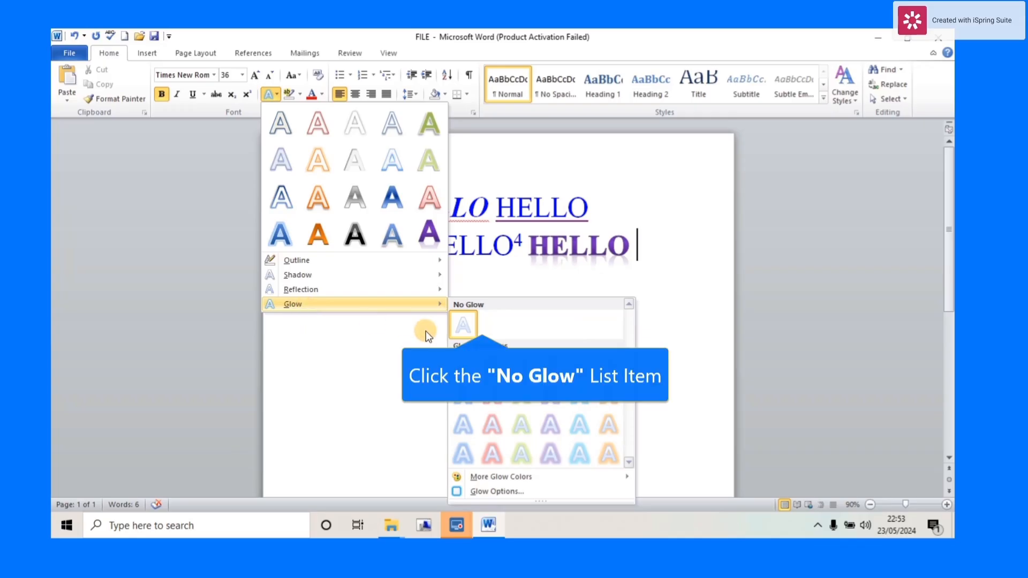
left_click(463, 325)
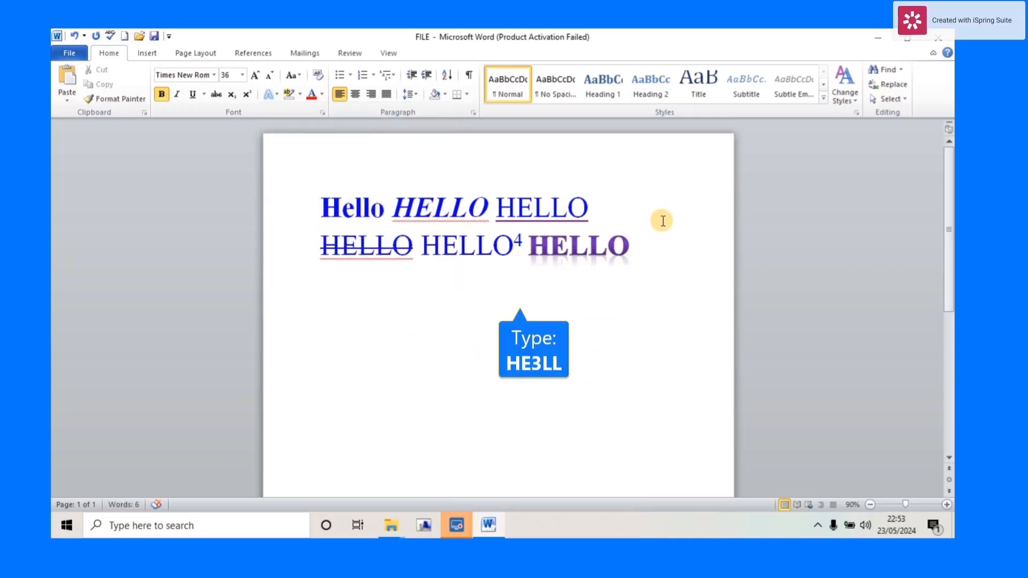
Step: Add a seventh word, HELLO, after the purple reflected word, correcting the stray 3
type("H")
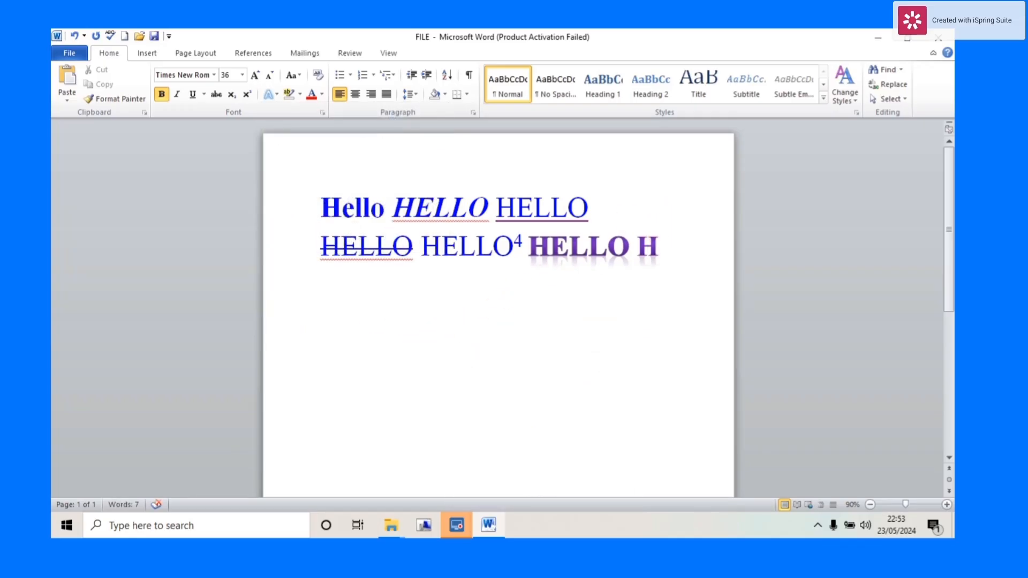
type("E3LL")
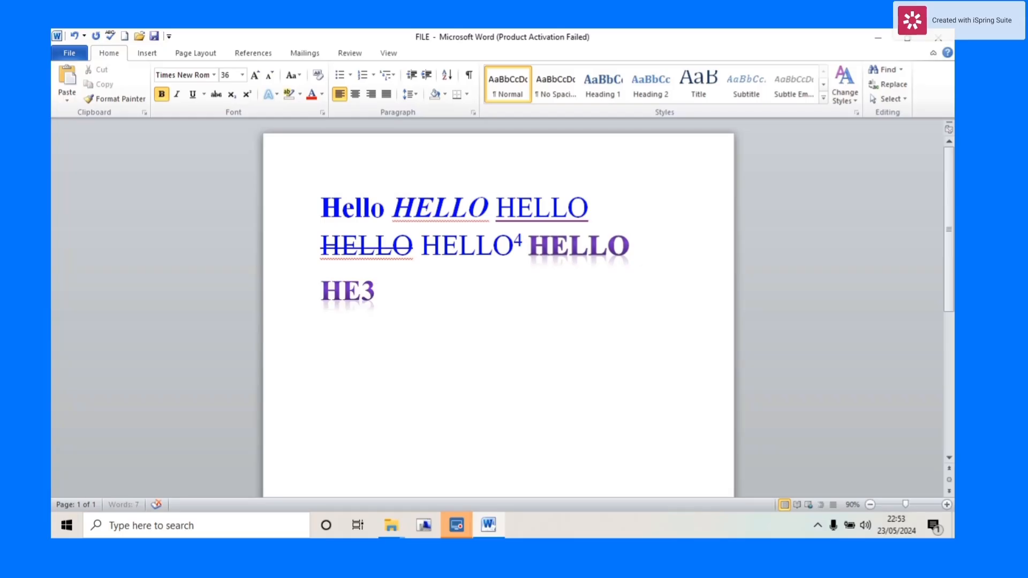
key("BackSpace")
key("BackSpace")
key("BackSpace")
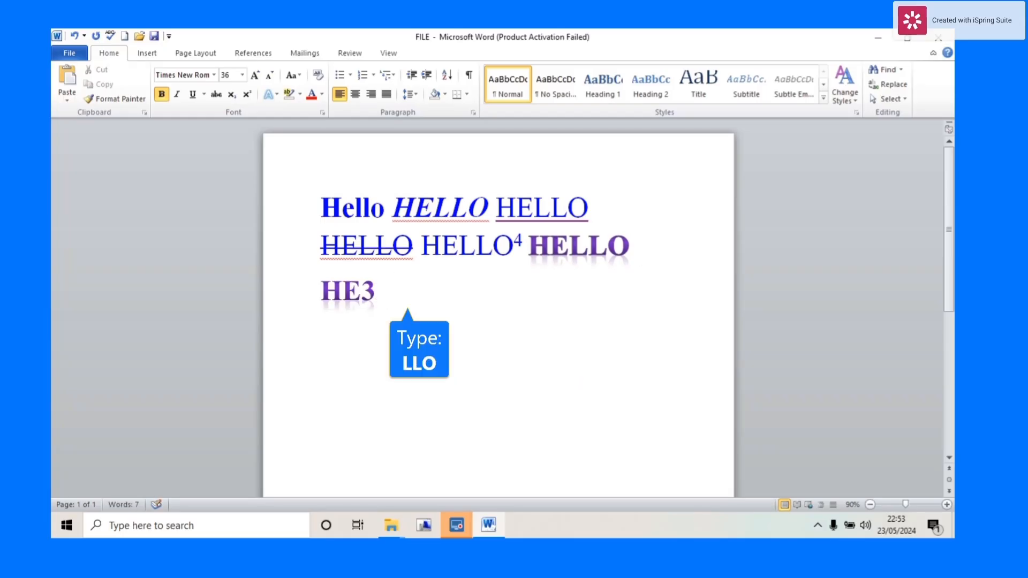
type("LLO")
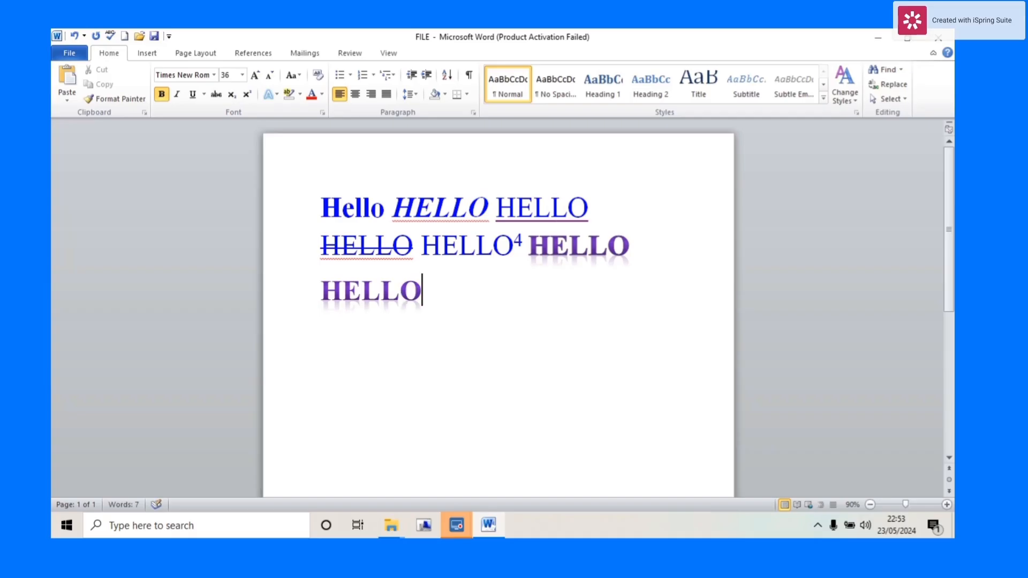
Step: Set the font colour of the seventh word, the purple HELLO on the third line, to the black theme colour
left_click(425, 294)
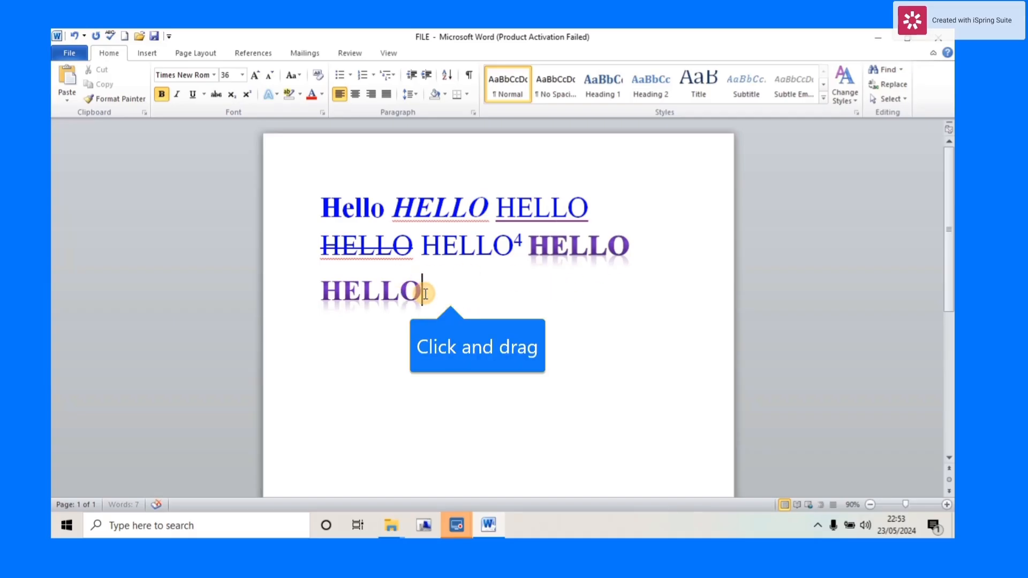
left_click_drag(425, 293, 323, 281)
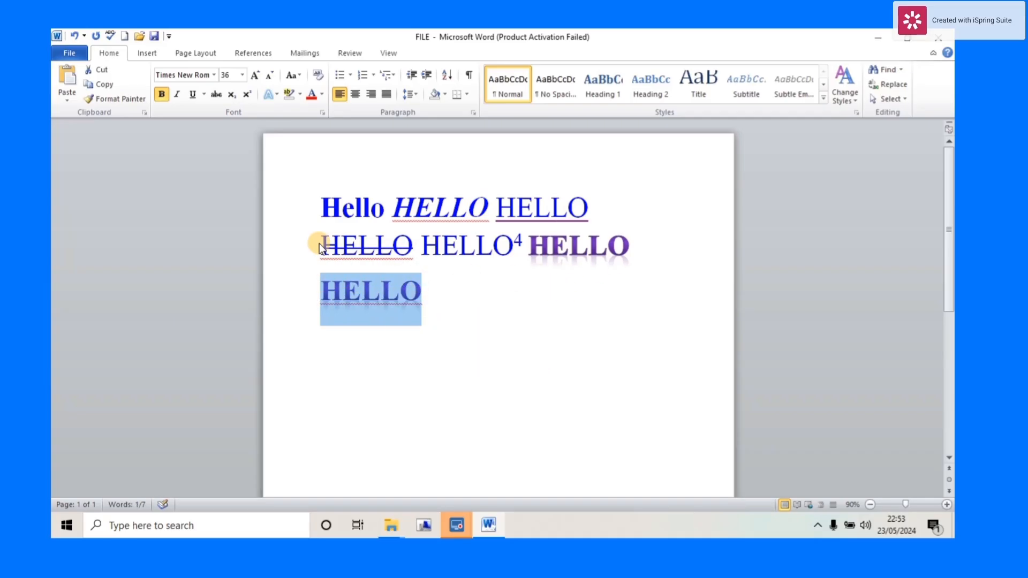
left_click(322, 95)
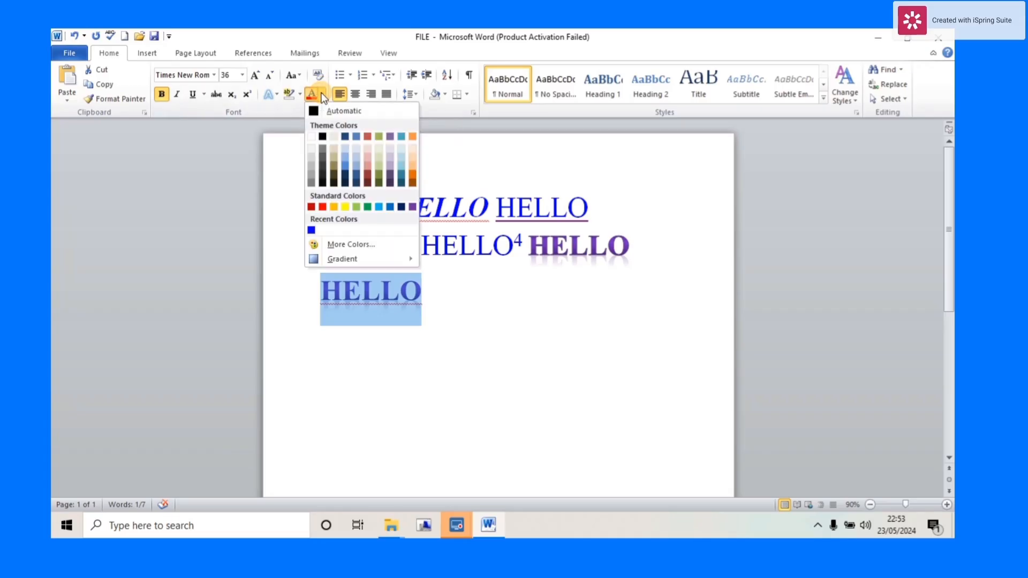
left_click(322, 137)
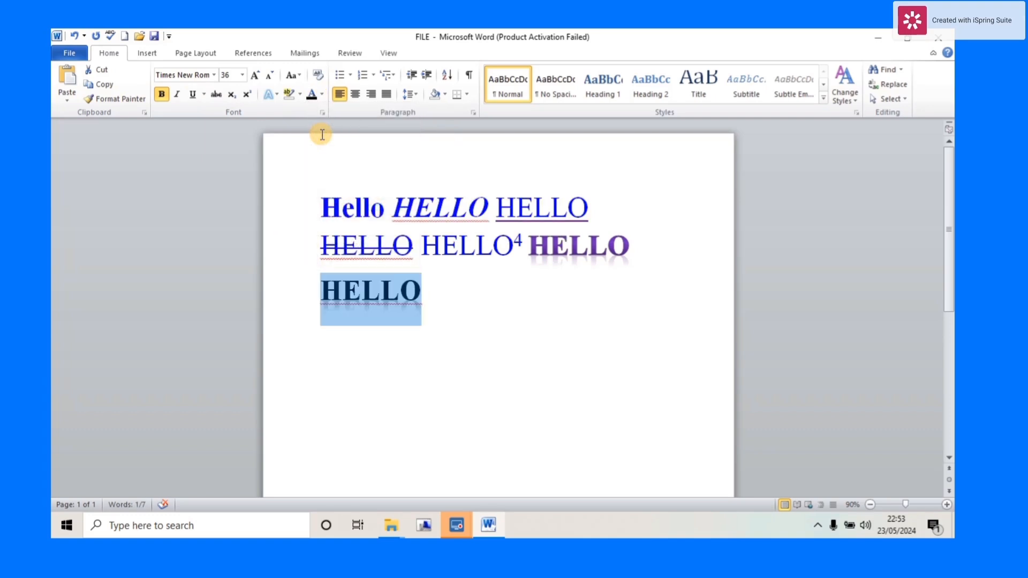
Step: Remove the reflection from the black HELLO on the third line by applying the No Reflection text effect
left_click(427, 288)
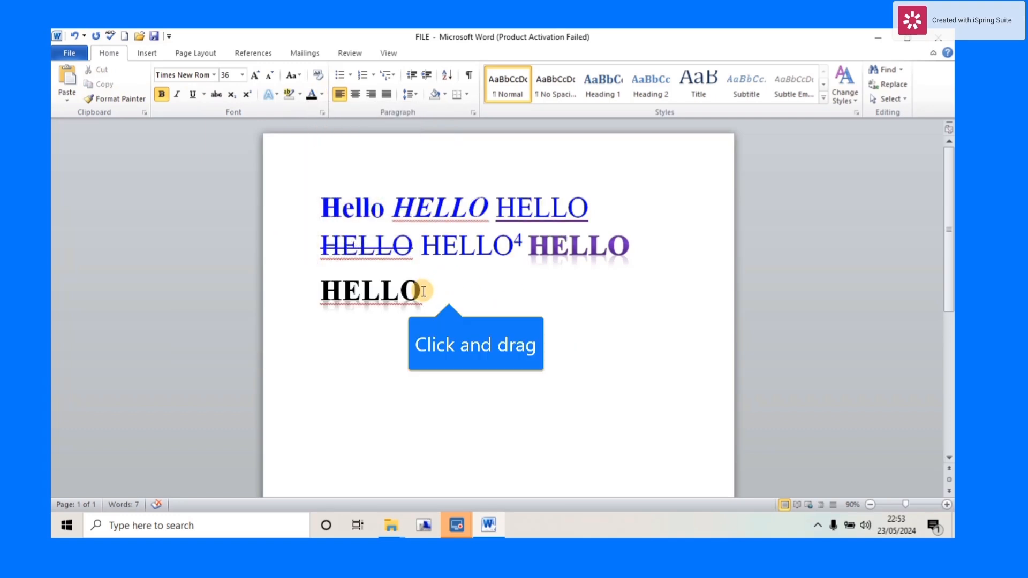
left_click_drag(423, 292, 314, 291)
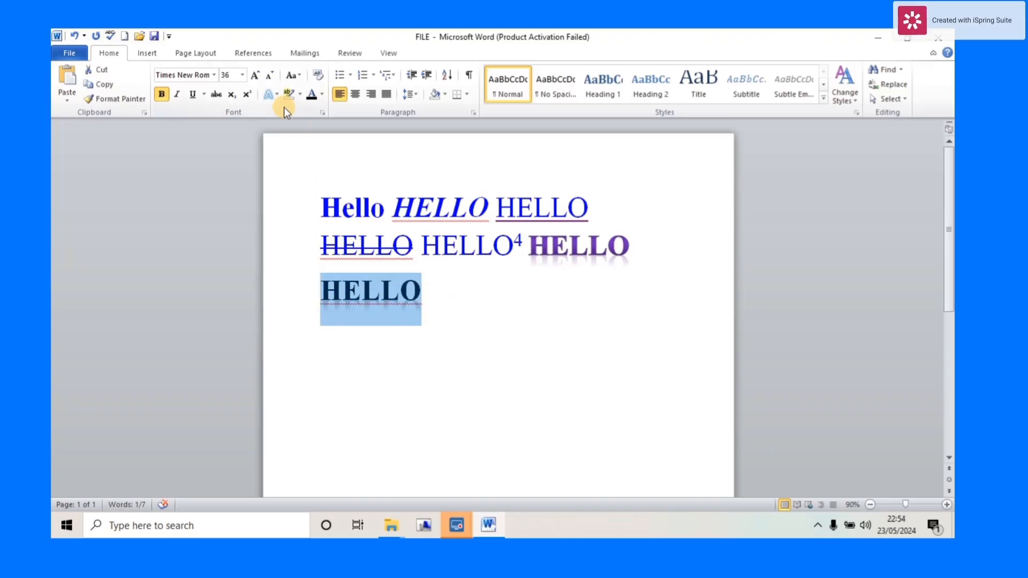
left_click(275, 97)
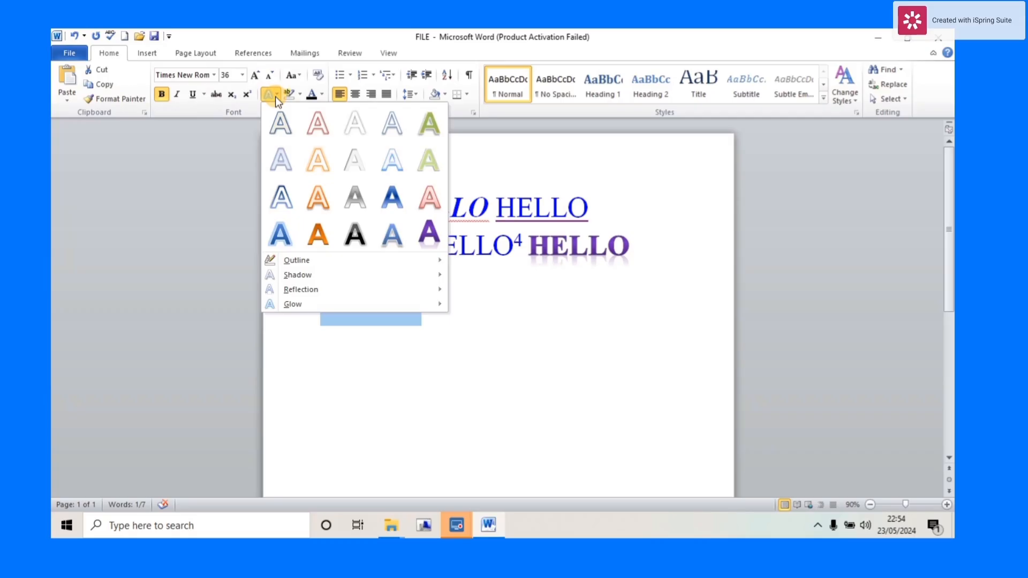
mouse_move(315, 292)
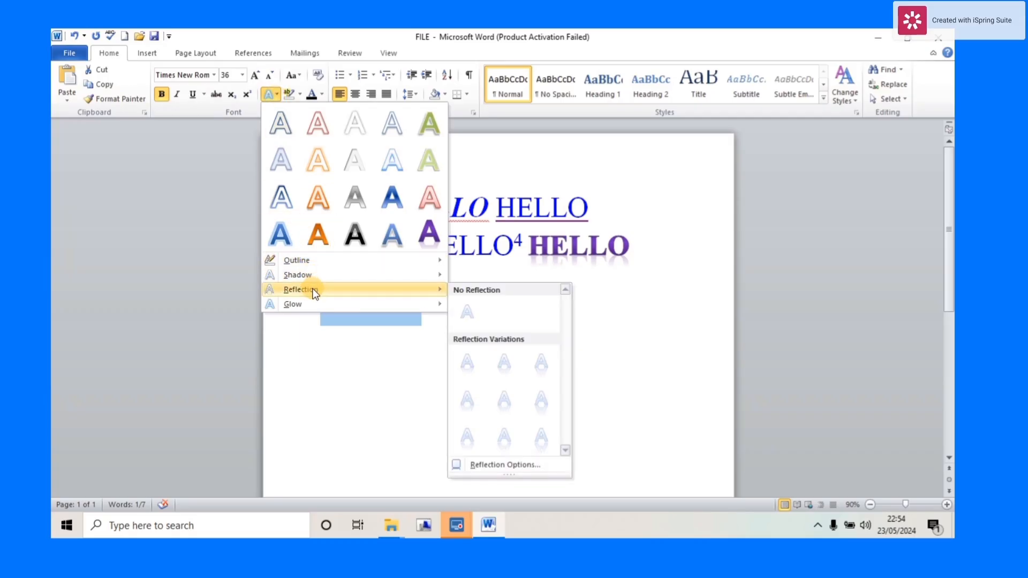
left_click(314, 292)
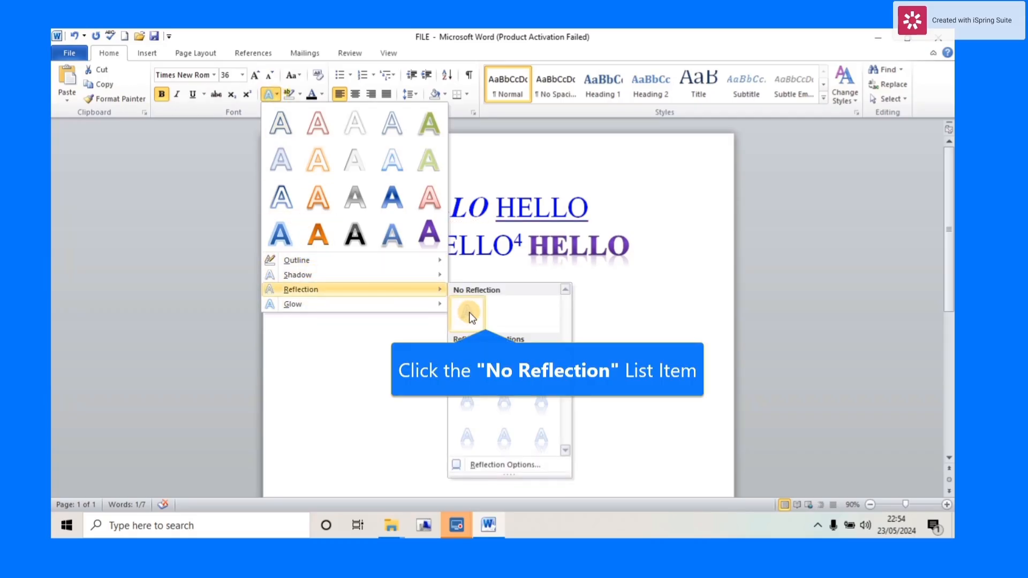
left_click(469, 312)
left_click(470, 313)
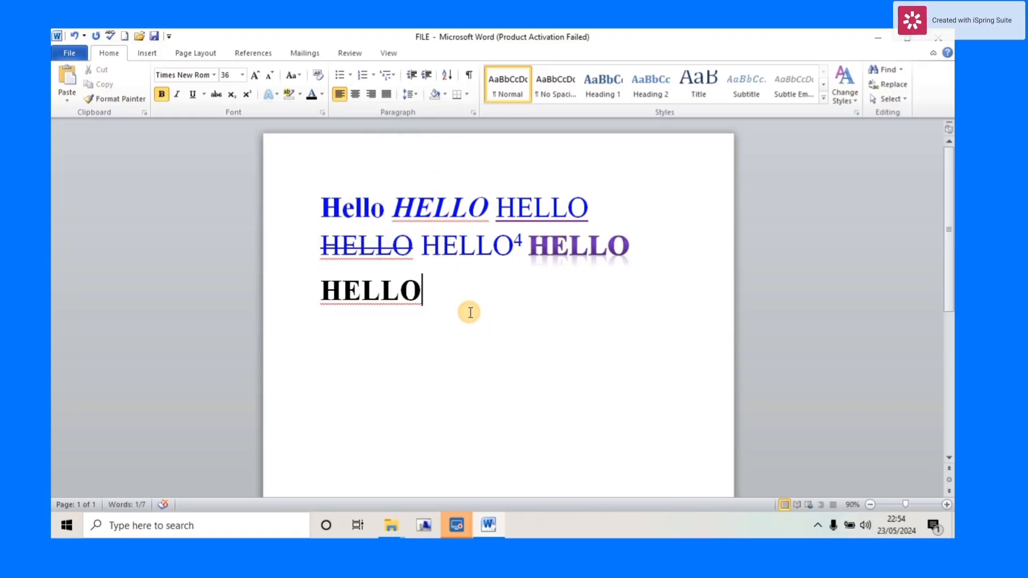
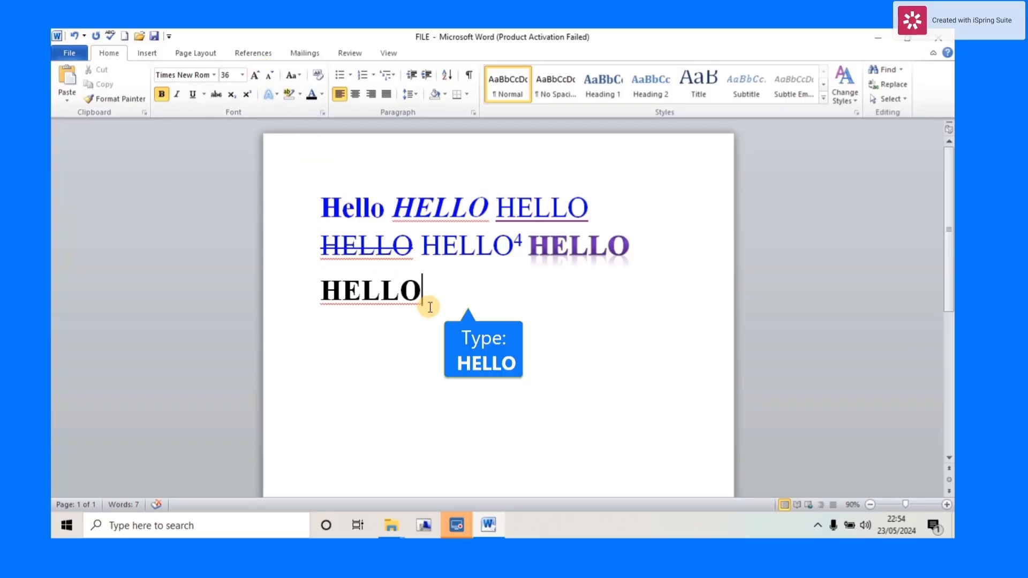
Step: Add an eighth word, HELLO, after the black HELLO on the third line and change its case to lowercase
type("HELLO")
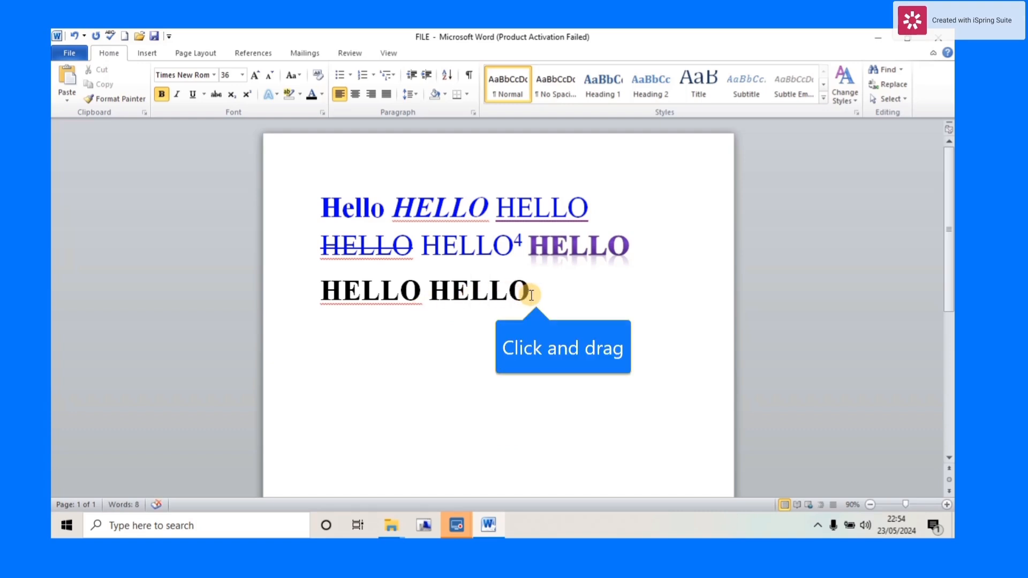
left_click_drag(531, 293, 432, 288)
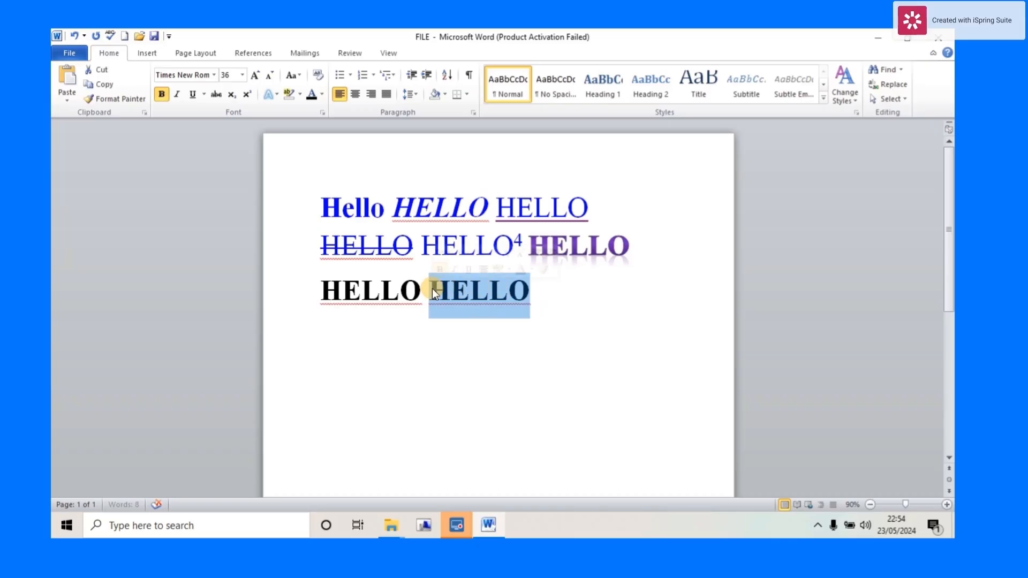
left_click(298, 73)
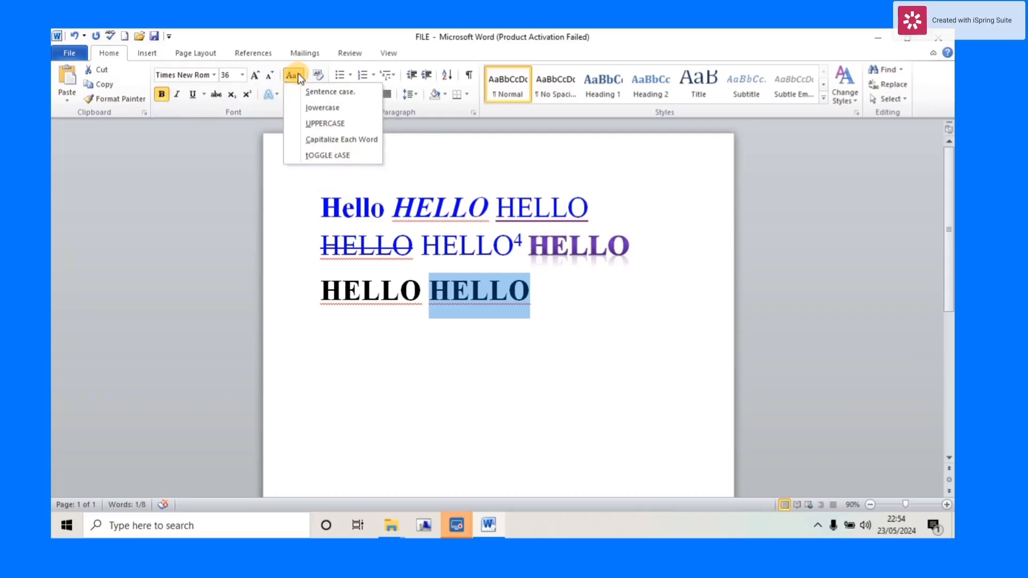
left_click(309, 108)
left_click(522, 279)
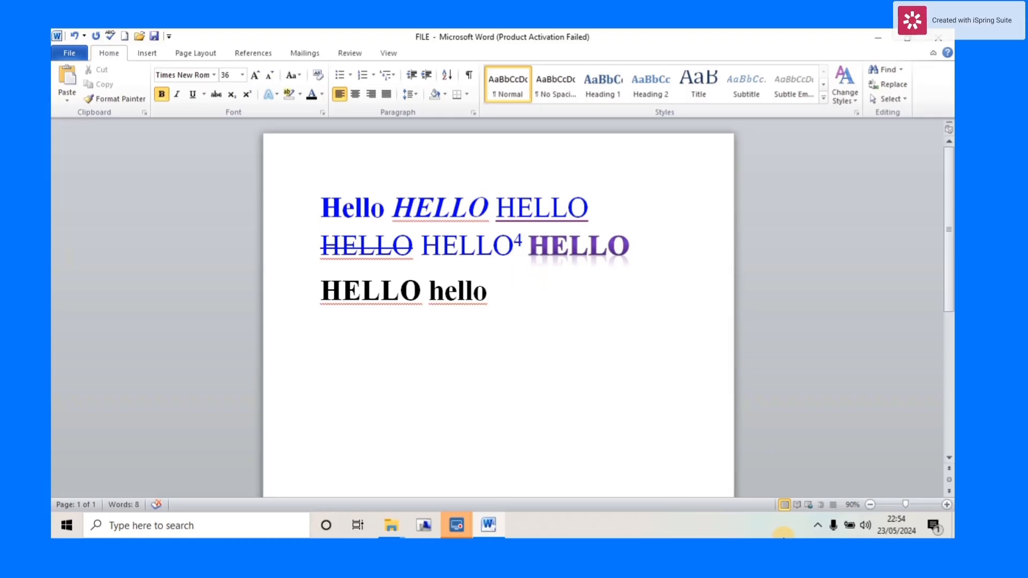
left_click(819, 524)
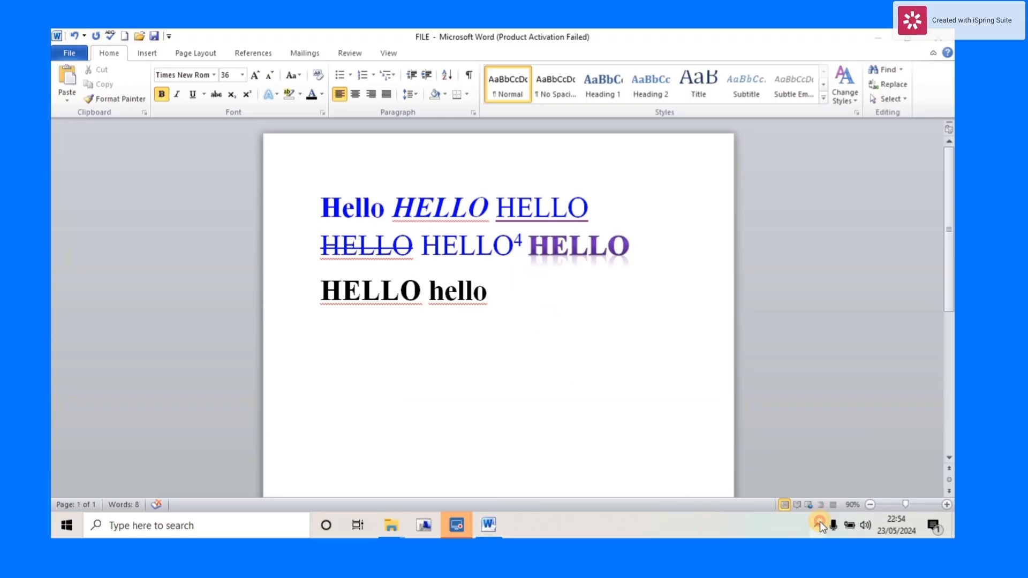
right_click(842, 473)
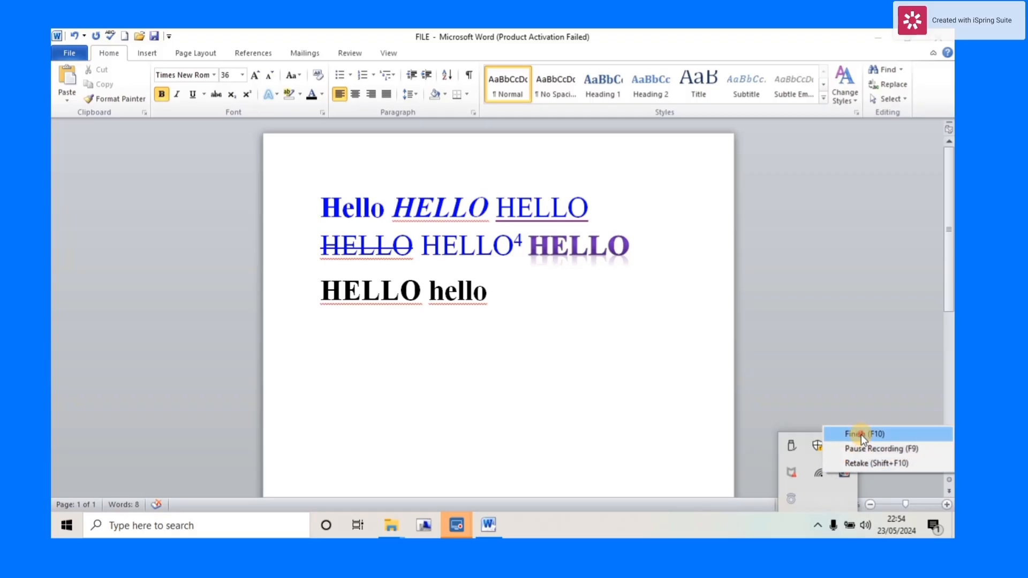
left_click(861, 434)
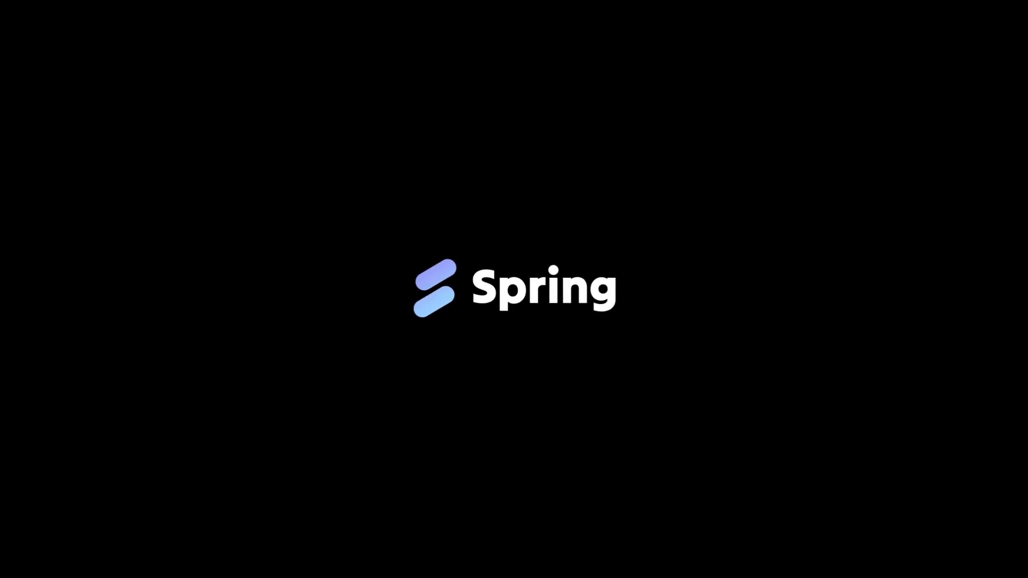